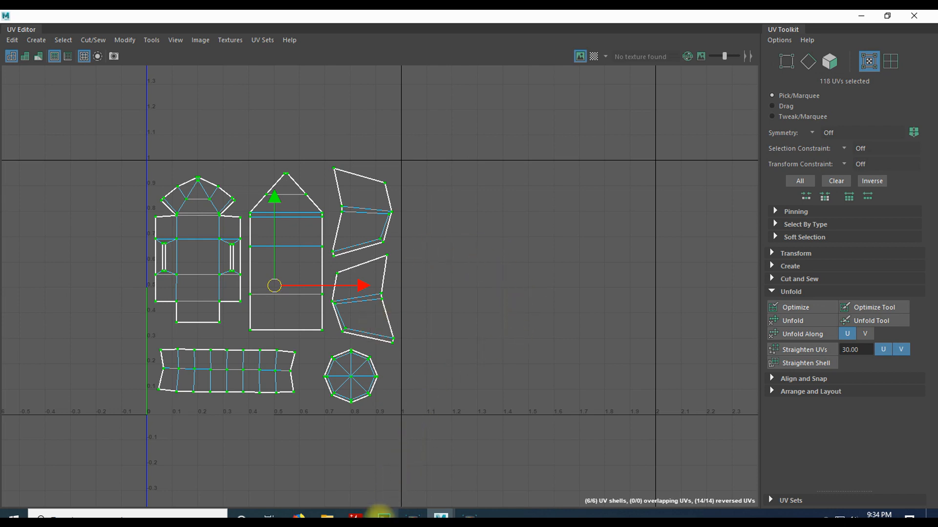
Switch to Photoshop and open the ShipUVs image from the Tutorials folder
left_click(384, 516)
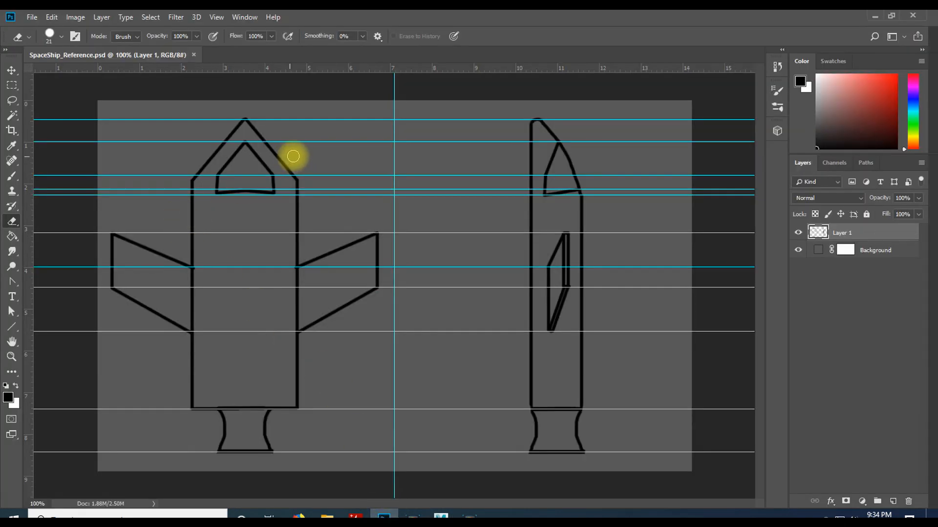
right_click(253, 57)
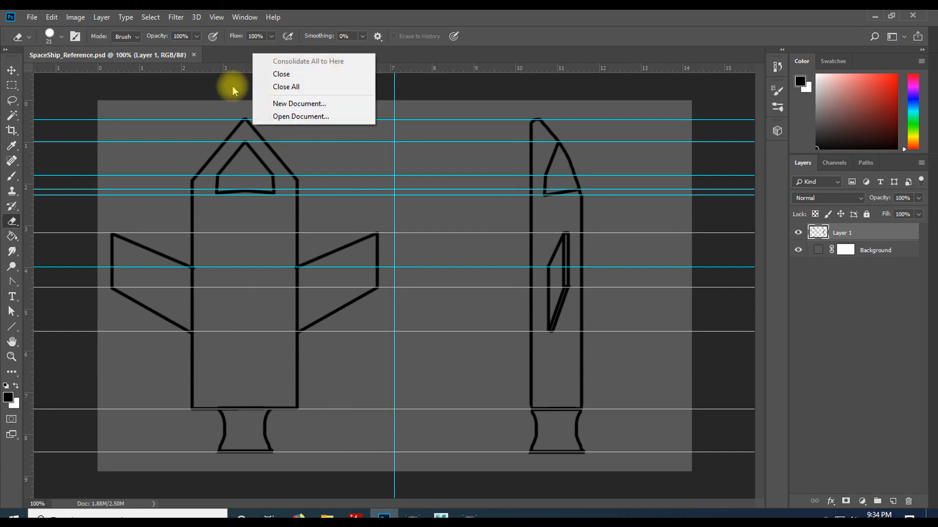
left_click(33, 19)
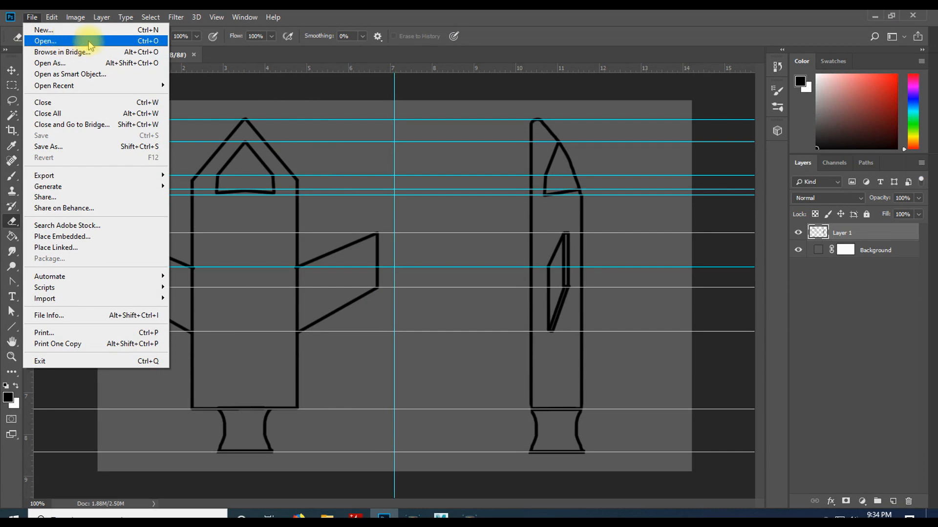
left_click(58, 40)
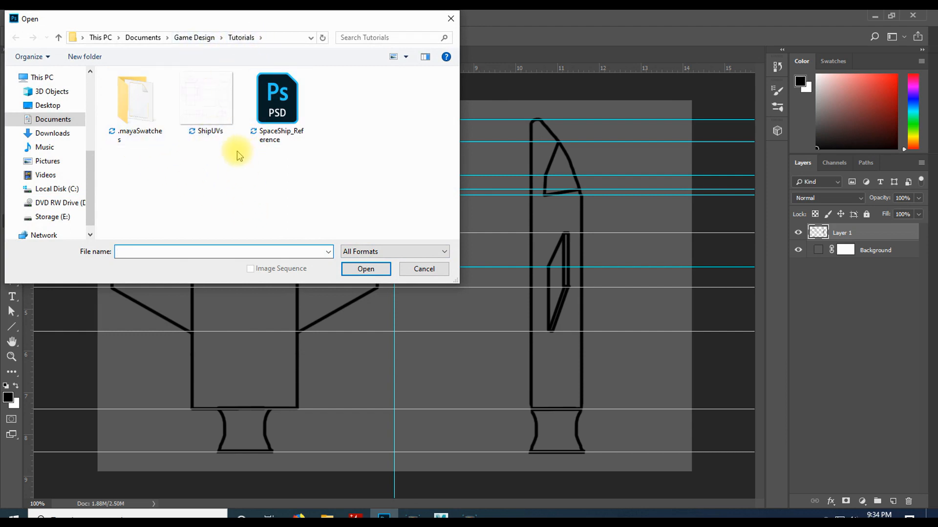
left_click(209, 104)
left_click(366, 269)
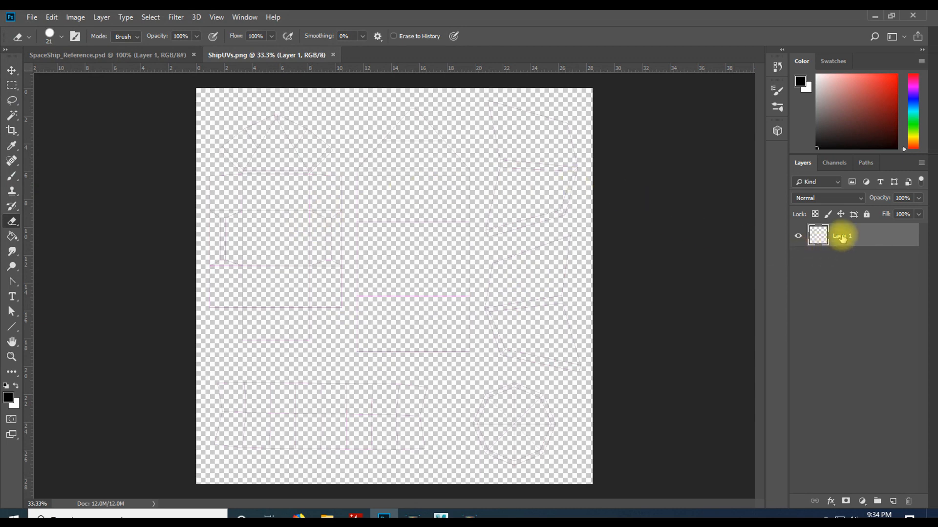
Rename the layer with the UV outlines to UVs and lock it
double_click(840, 237)
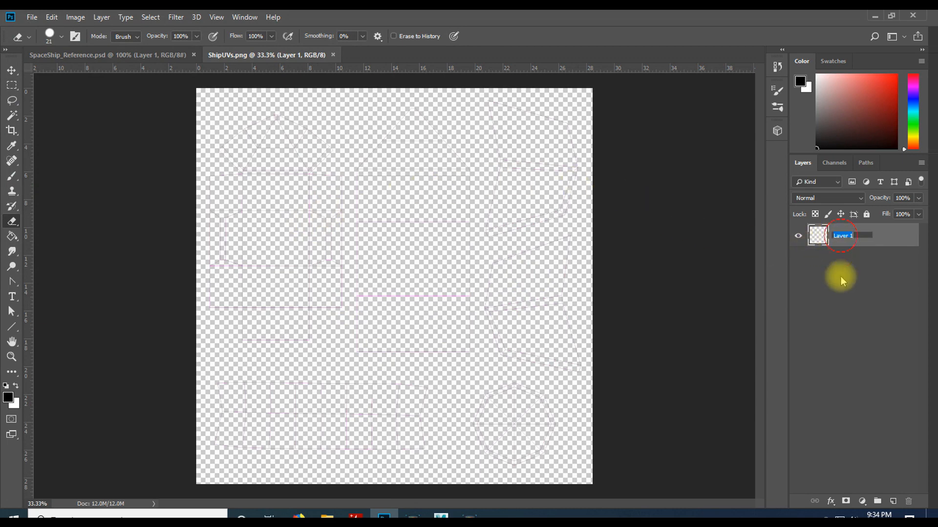
type("UVs")
key("Return")
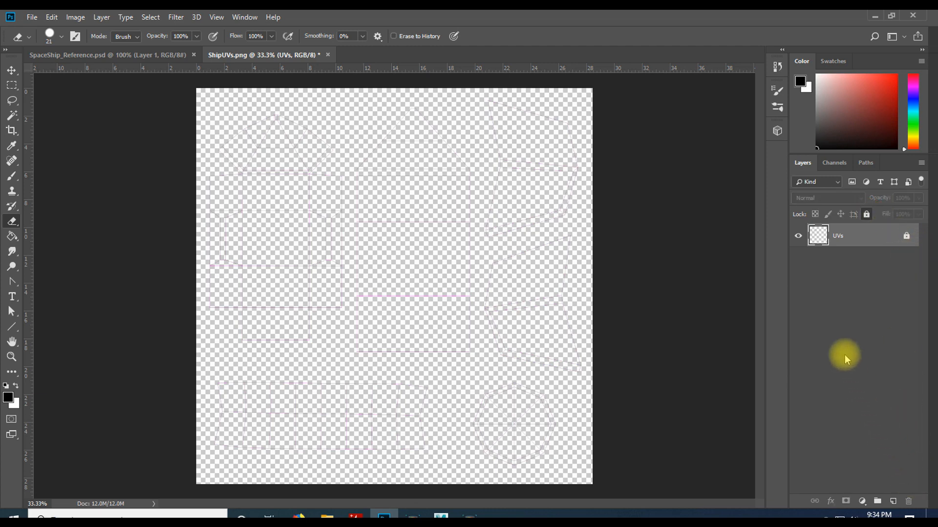
Add a Solid Color fill layer in dark grey 3d3d3d and place it beneath the UVs layer
left_click(863, 501)
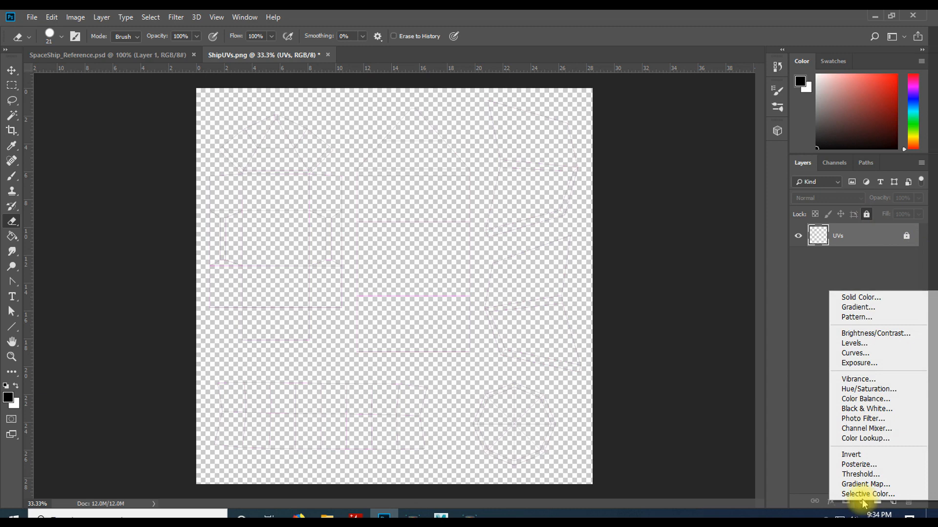
left_click(839, 298)
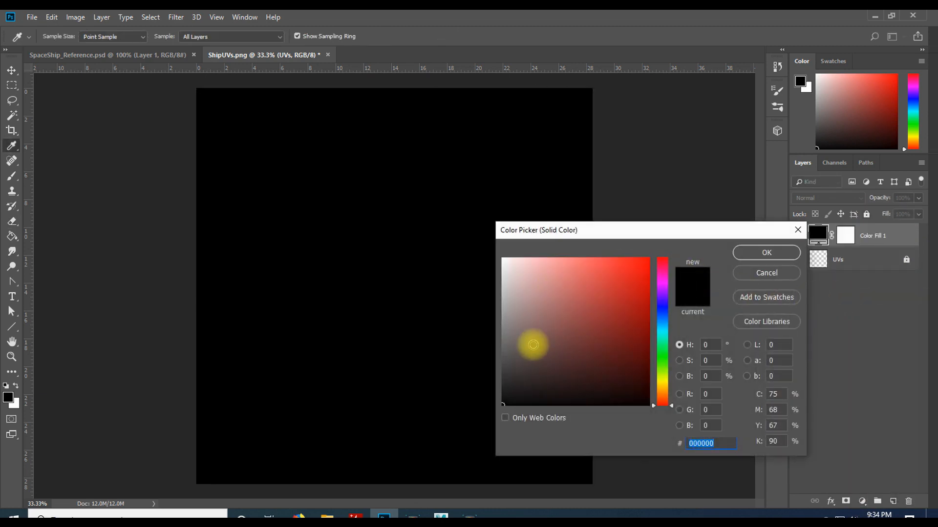
left_click(533, 345)
mouse_move(529, 343)
left_mouse_down()
mouse_move(444, 324)
mouse_move(353, 414)
left_mouse_up()
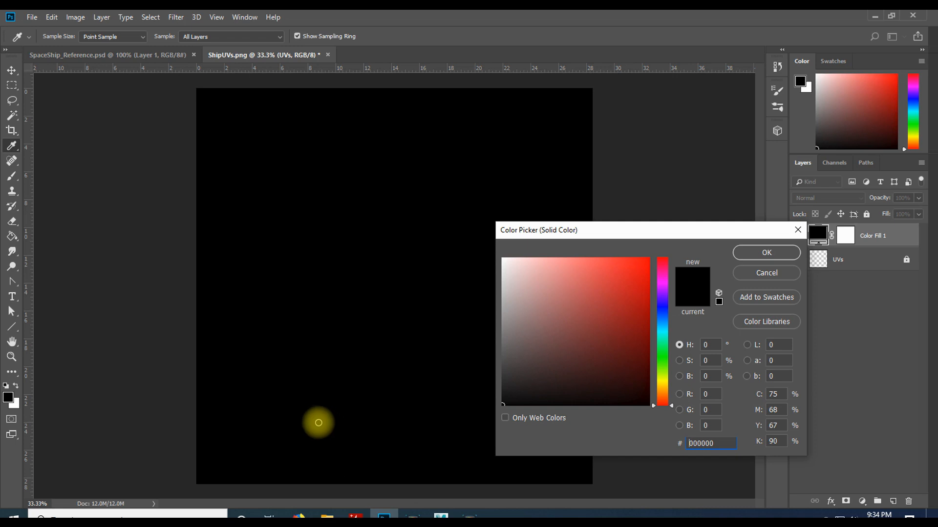
mouse_move(301, 409)
left_mouse_down()
mouse_move(388, 377)
mouse_move(381, 368)
left_mouse_up()
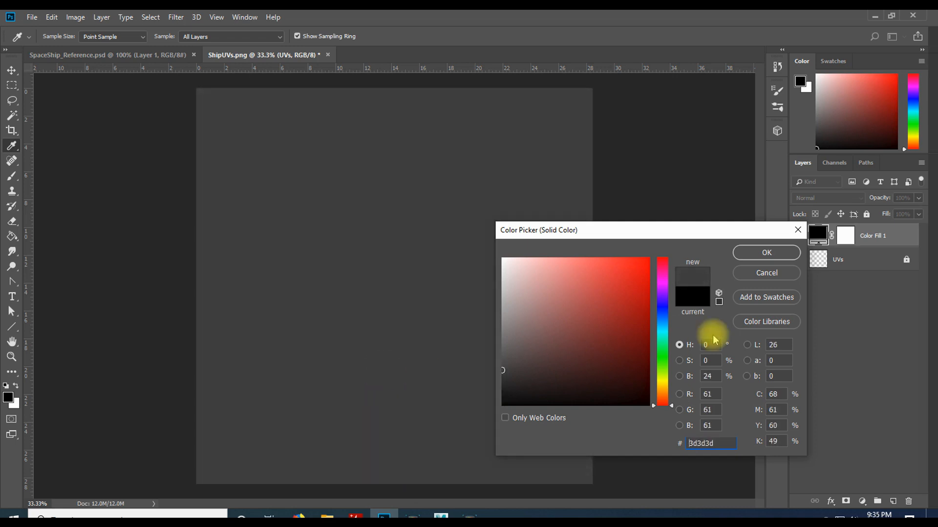
left_click(766, 253)
left_click_drag(893, 236, 875, 282)
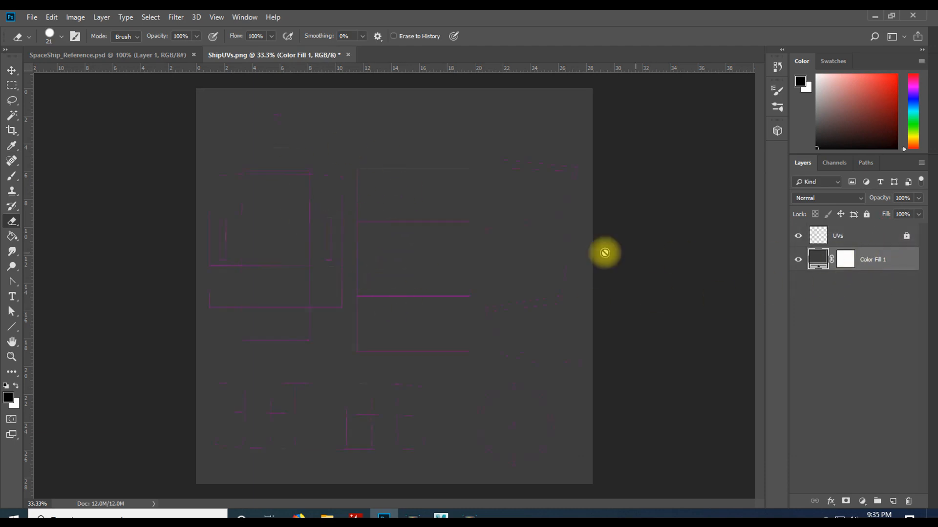
Change the solid fill layer's color to black, 000000
double_click(818, 259)
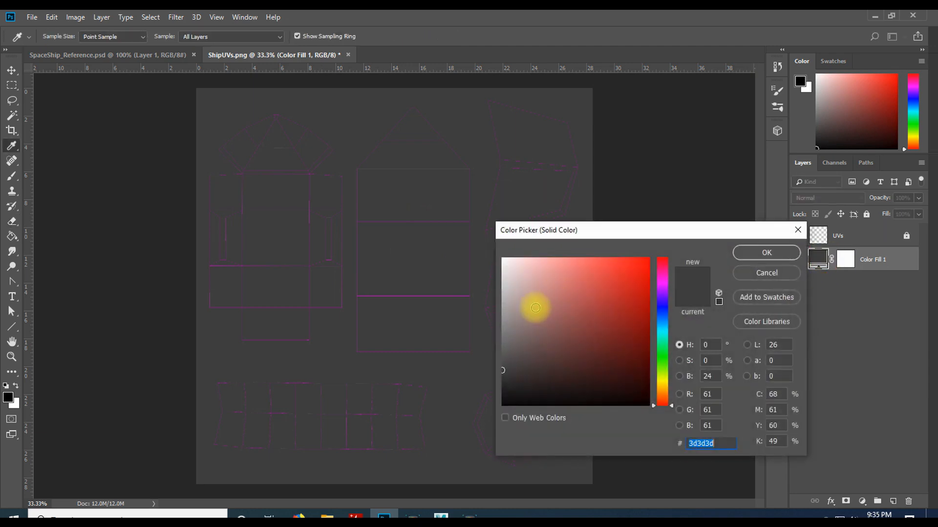
left_click_drag(499, 368, 467, 404)
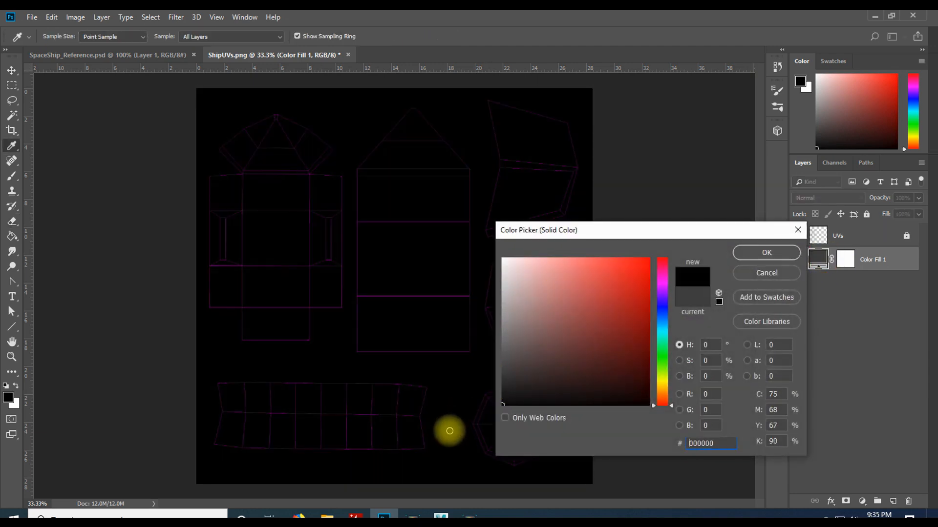
left_click(763, 254)
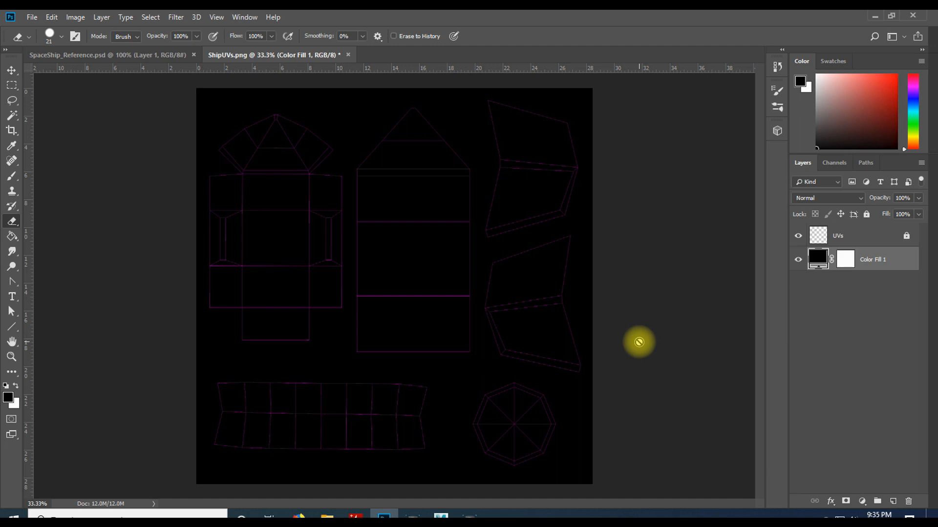
Create a new layer between the UVs layer and the black fill and name it Metal
left_click(892, 502)
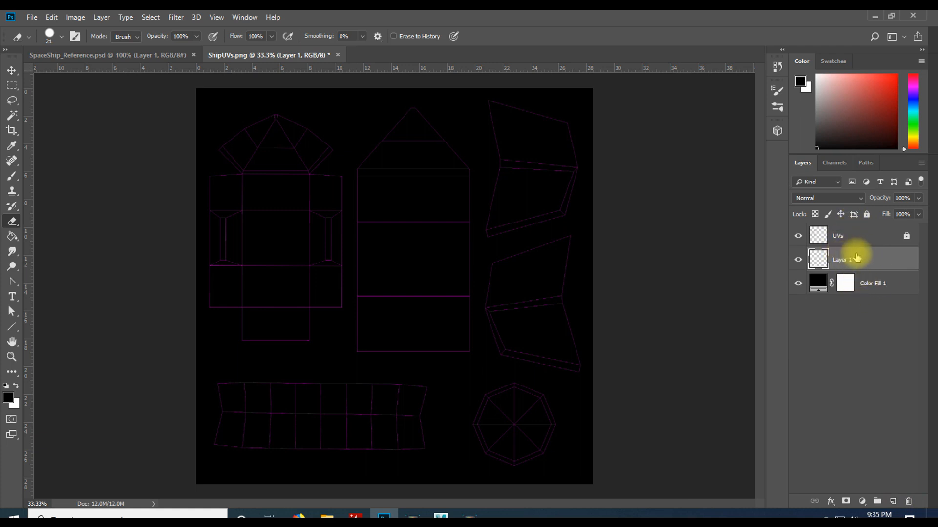
double_click(840, 260)
type("Metal")
key("Return")
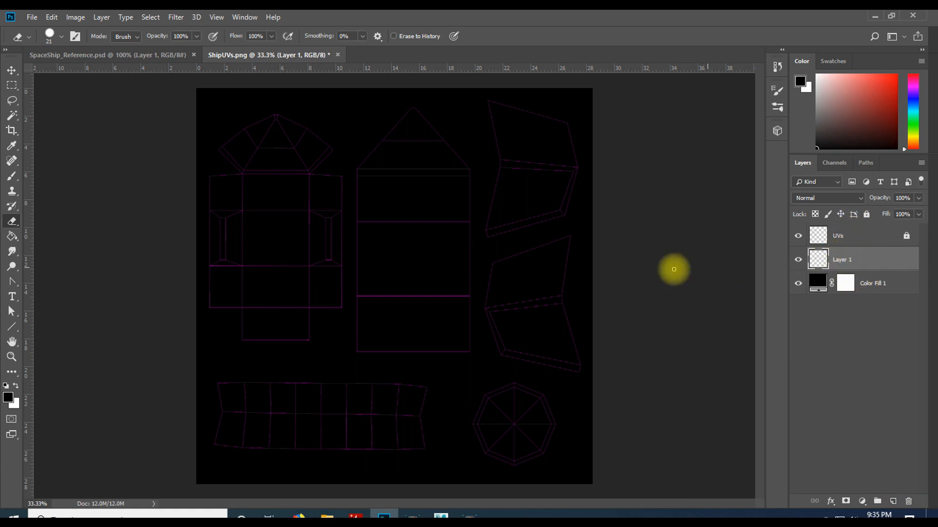
Set the foreground color to the off-white shade efefef
left_click(800, 84)
mouse_move(539, 310)
left_mouse_down()
mouse_move(513, 315)
mouse_move(471, 298)
mouse_move(463, 278)
mouse_move(450, 297)
mouse_move(448, 279)
left_mouse_up()
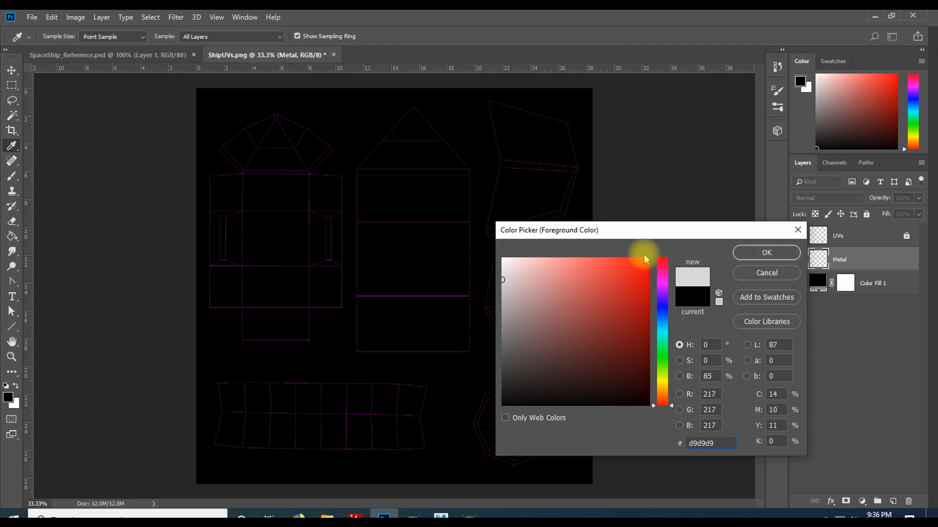
left_click_drag(500, 279, 487, 265)
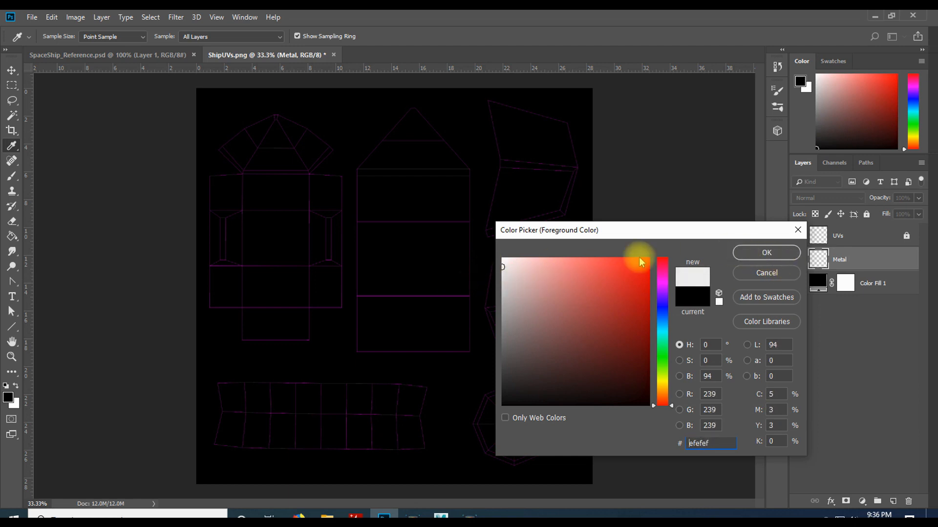
key("Return")
key("e")
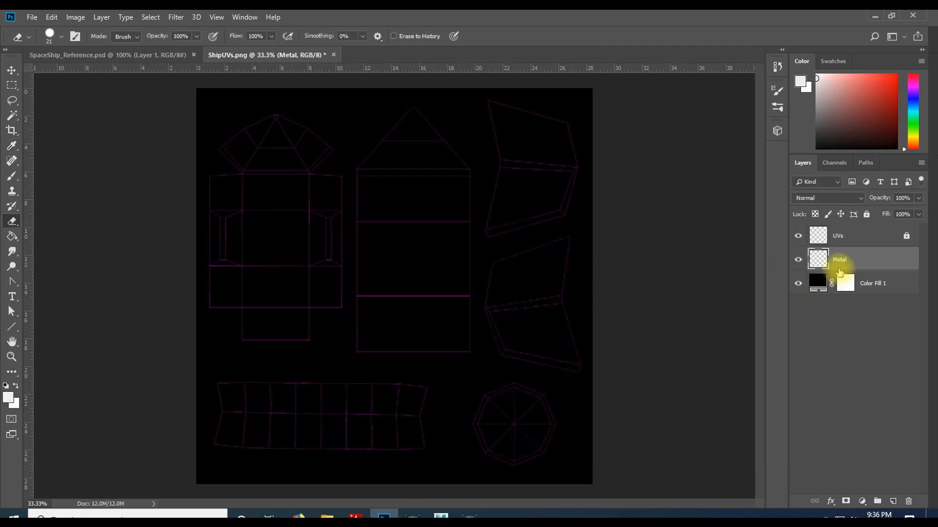
Create a new layer above Metal and name it offwhite
left_click(892, 501)
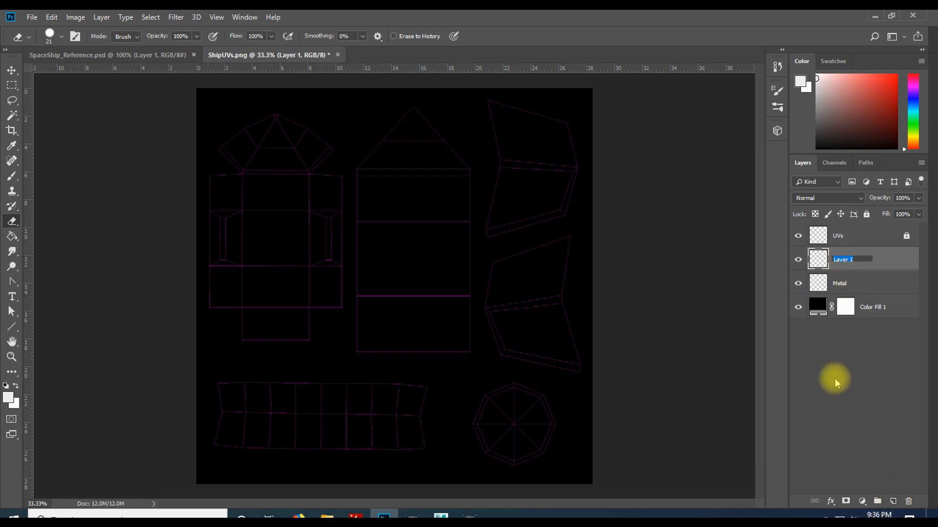
type("offwhite")
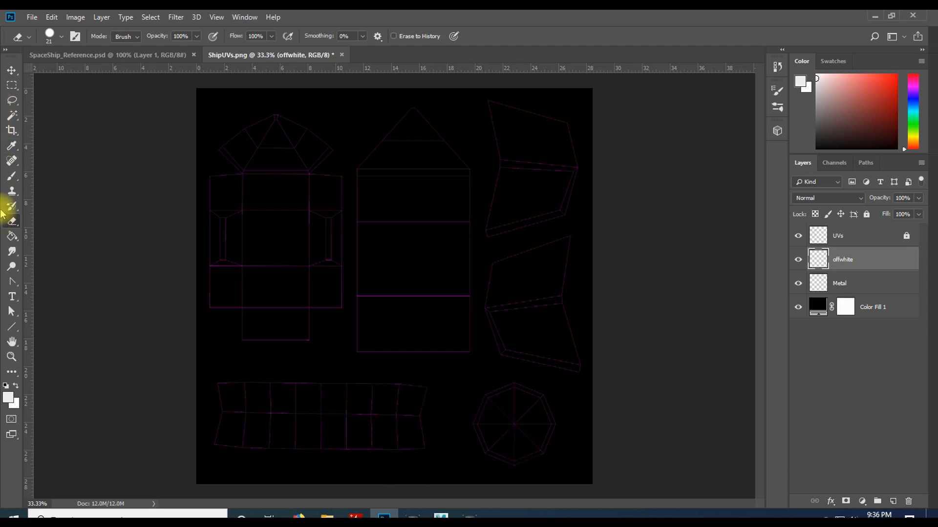
Marquee-select a full-width area about 28.4 by 21 in over the hull and wing shells and fill it with the foreground color
left_click(11, 85)
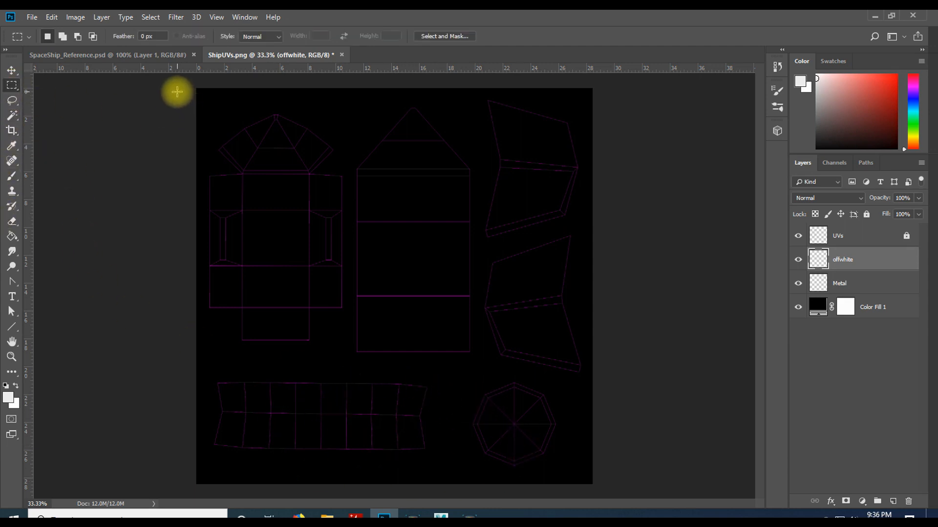
left_click_drag(174, 83, 703, 379)
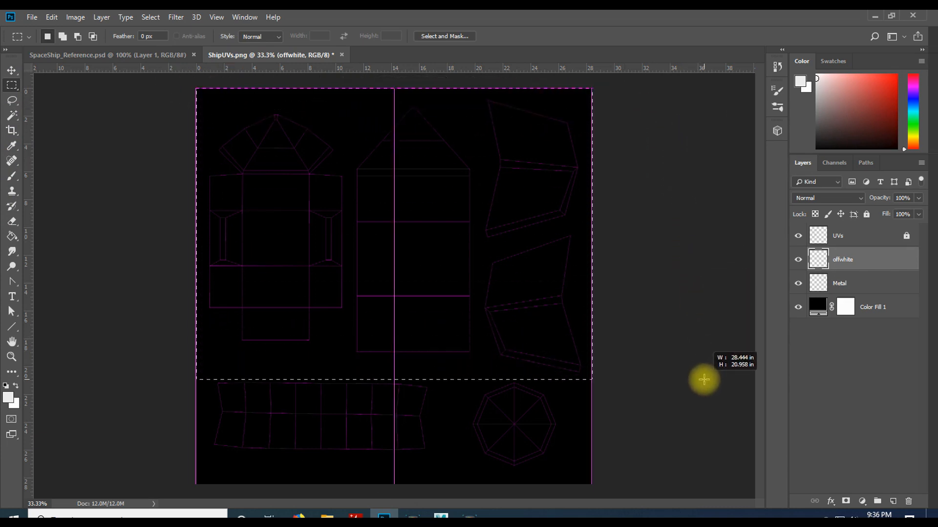
left_click_drag(703, 379, 704, 380)
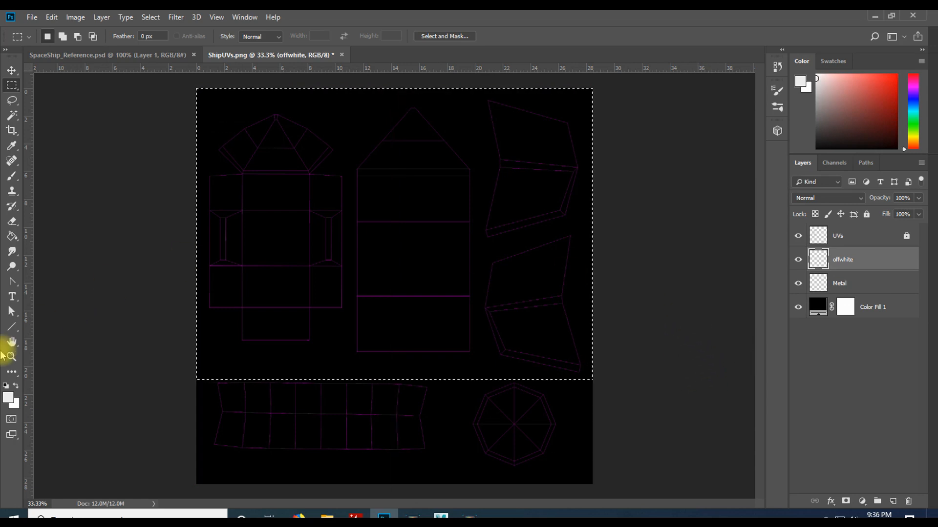
left_click(12, 236)
left_click(266, 224)
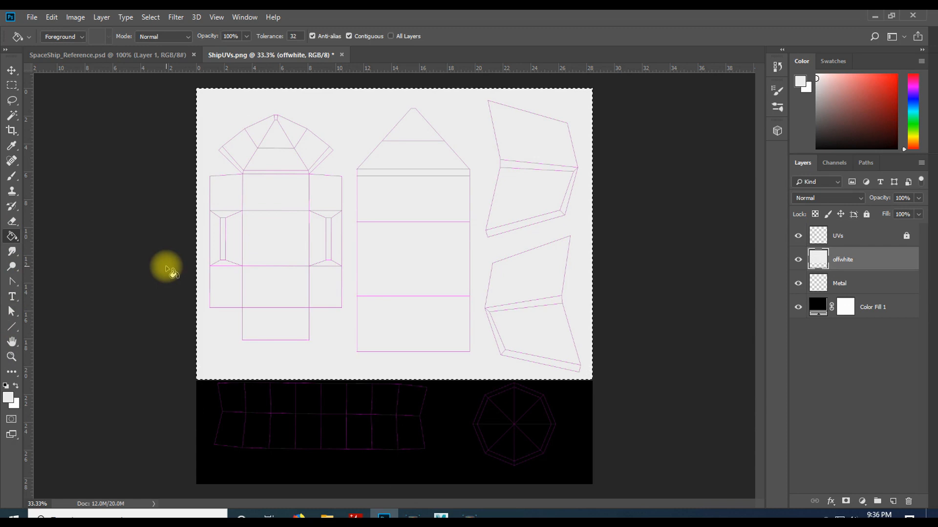
Delete the off-white fill in a rectangular selection around the middle hull shell, then deselect
left_click(12, 85)
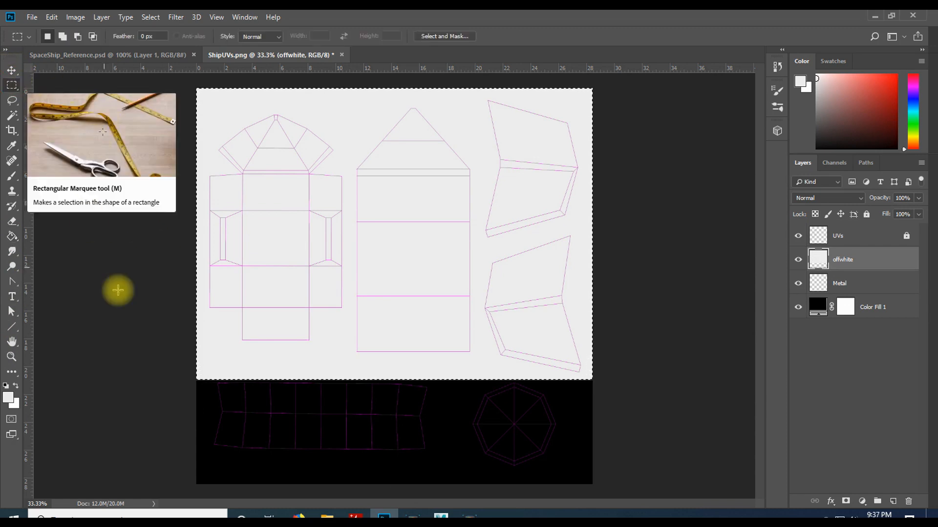
left_click(541, 326)
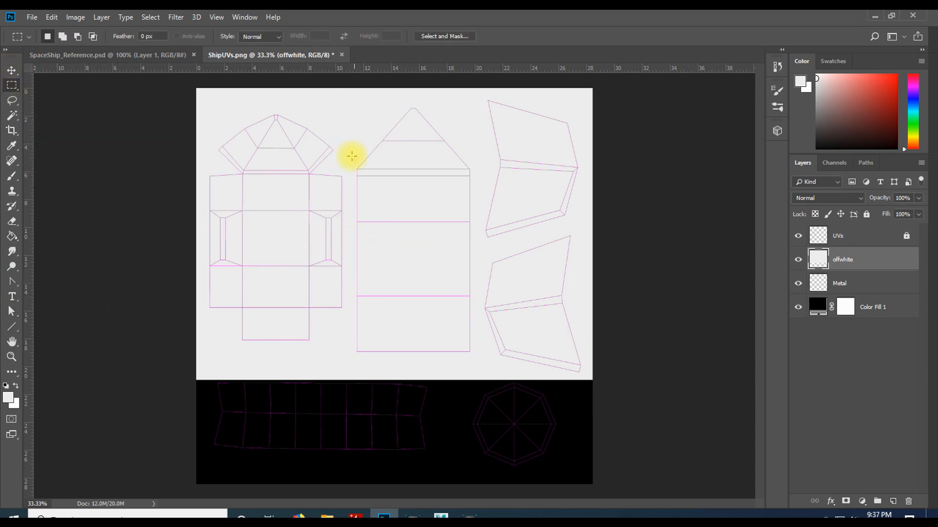
left_click_drag(349, 85, 480, 389)
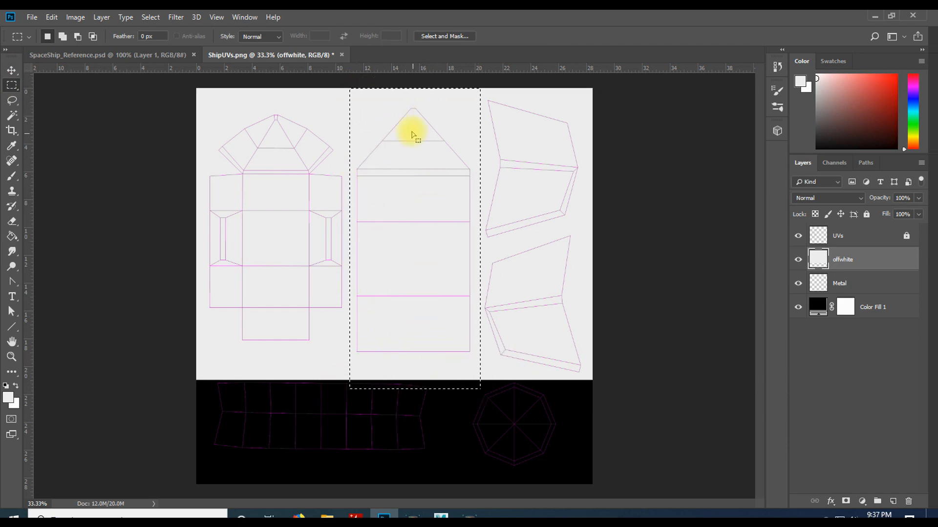
key("Delete")
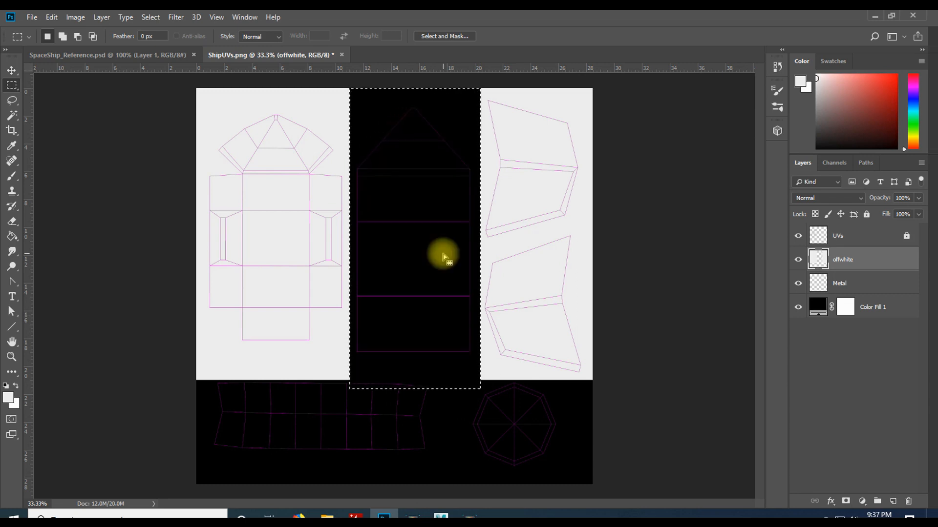
left_click(631, 225)
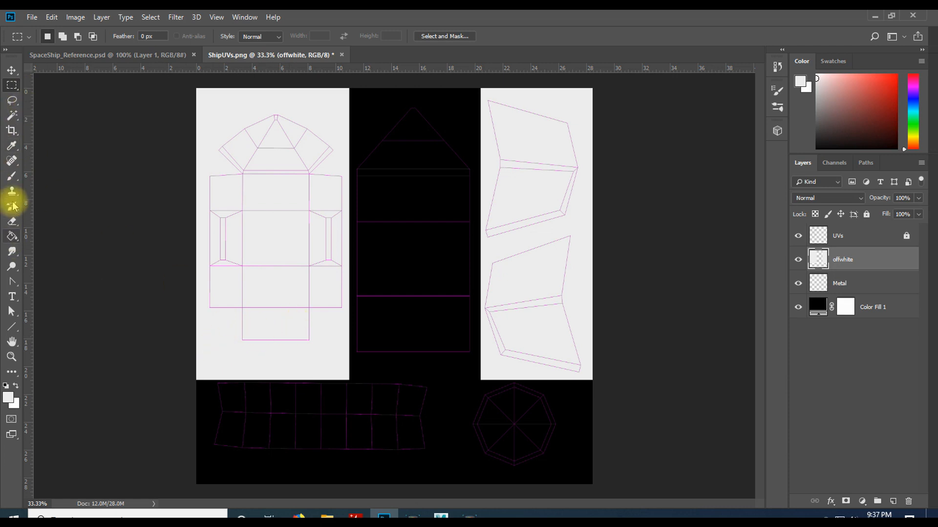
Set the Eraser to a hard round brush of 136 px
left_click(12, 221)
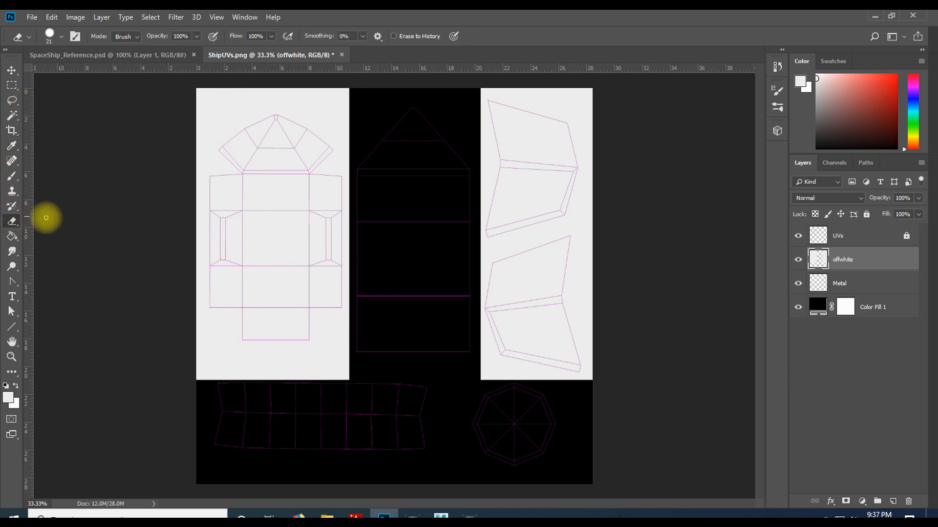
right_click(230, 96)
left_click_drag(295, 127, 303, 128)
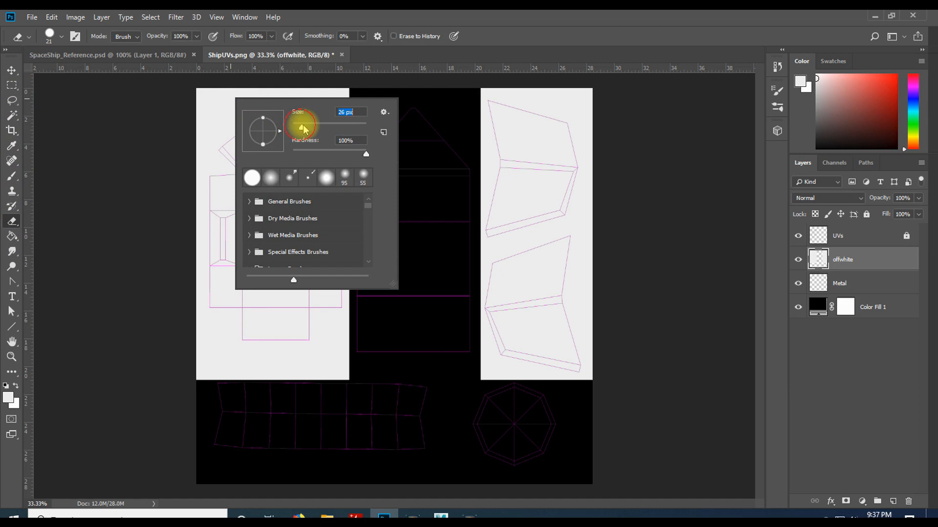
left_click(252, 179)
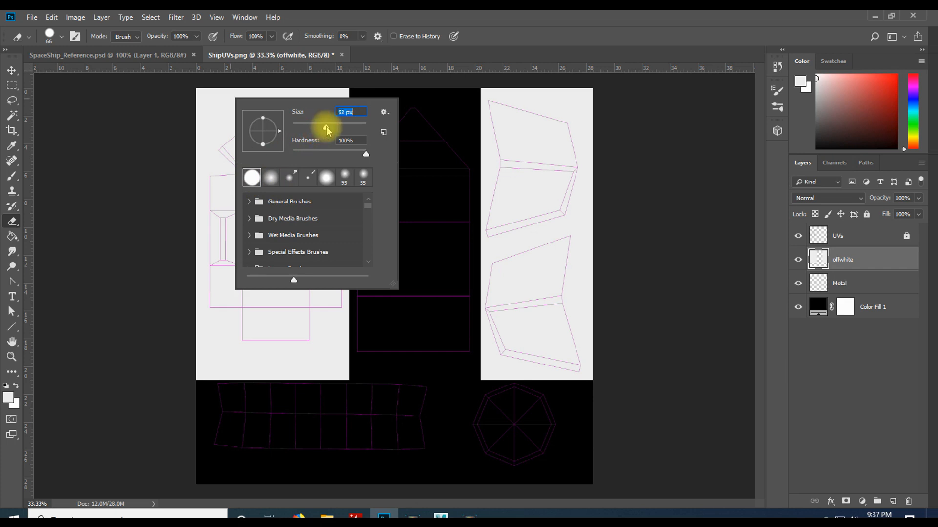
left_click_drag(326, 128, 336, 127)
left_click(189, 112)
Roughly erase the off-white around the outer side, nose and lower end of the hull shell with the 136 px eraser
mouse_move(188, 112)
left_mouse_down()
mouse_move(218, 104)
mouse_move(192, 143)
mouse_move(254, 94)
mouse_move(327, 97)
mouse_move(365, 115)
mouse_move(228, 111)
mouse_move(185, 150)
mouse_move(201, 157)
mouse_move(175, 362)
mouse_move(181, 374)
mouse_move(327, 377)
mouse_move(299, 361)
mouse_move(191, 362)
mouse_move(271, 369)
mouse_move(353, 355)
mouse_move(184, 368)
mouse_move(369, 362)
mouse_move(200, 366)
mouse_move(198, 349)
left_mouse_up()
mouse_move(221, 356)
left_mouse_down()
mouse_move(182, 318)
mouse_move(197, 335)
left_mouse_up()
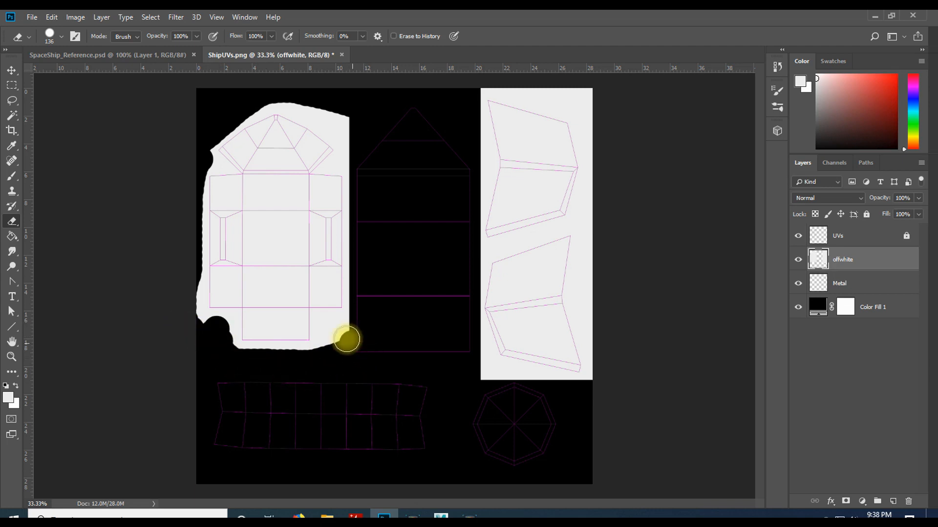
left_click_drag(341, 336, 345, 365)
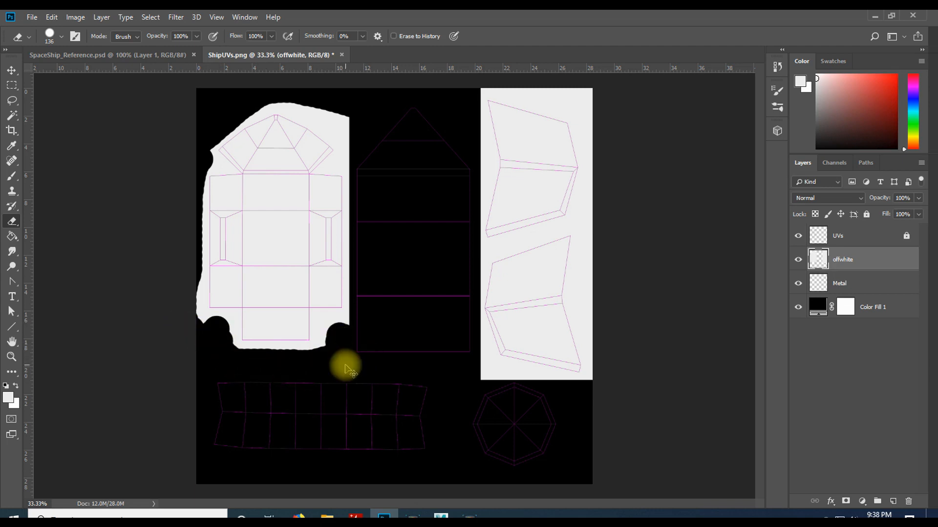
Set the Eraser to 20 px and erase a straight line along the bottom edge of the hull shell's lower tab
key("ctrl+1")
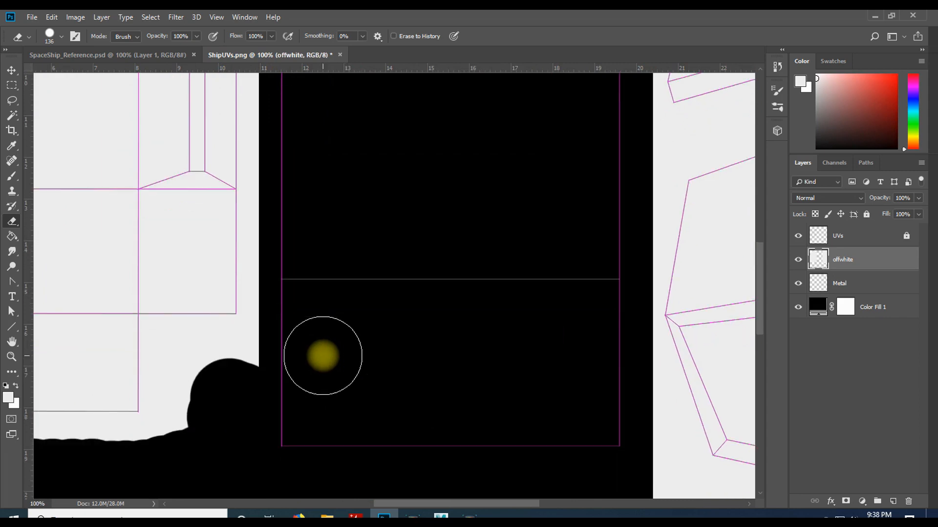
scroll(323, 356, "down", 2)
left_click_drag(467, 505, 423, 505)
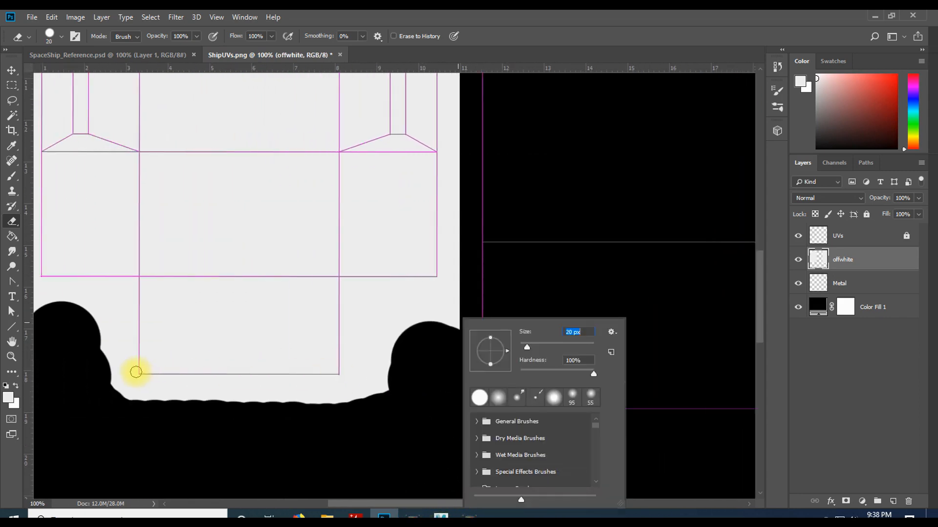
left_click_drag(136, 372, 174, 375)
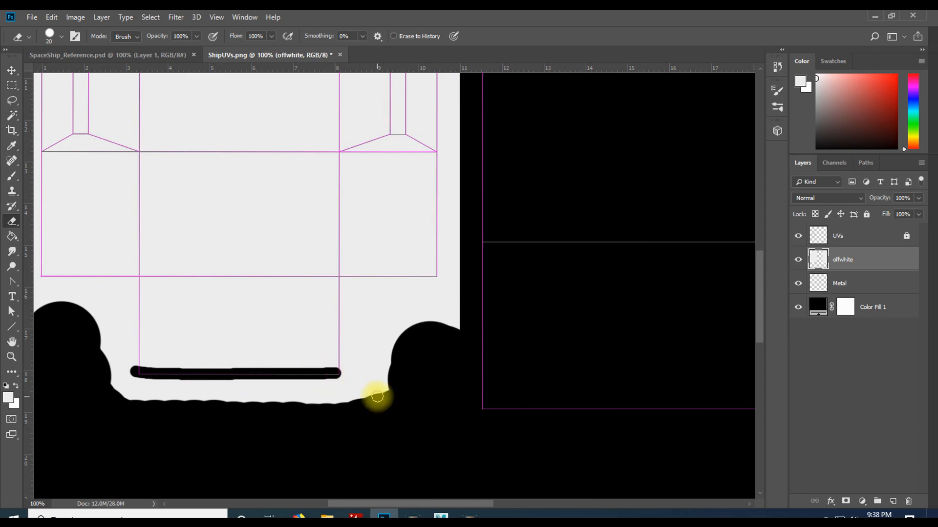
key("ctrl+z")
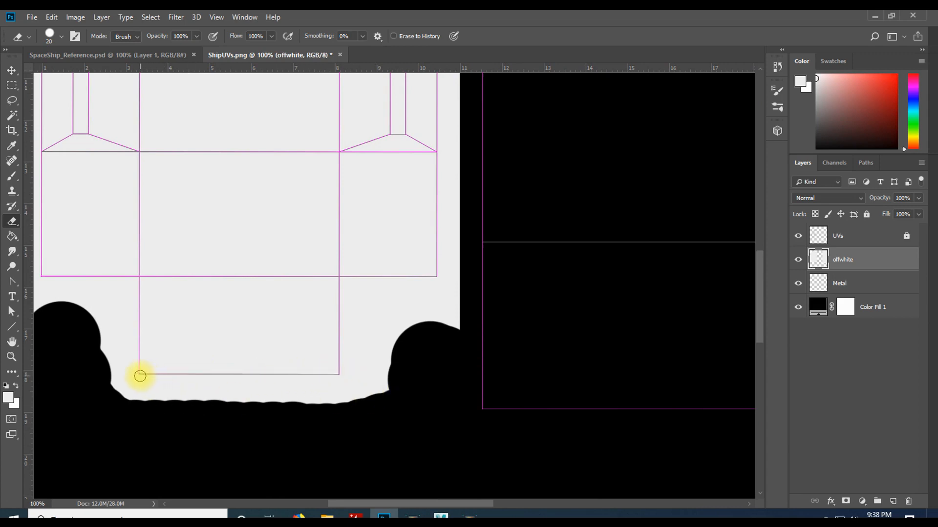
left_click(139, 374)
mouse_move(140, 374)
left_mouse_down()
mouse_move(256, 377)
mouse_move(98, 373)
mouse_move(408, 376)
left_mouse_up()
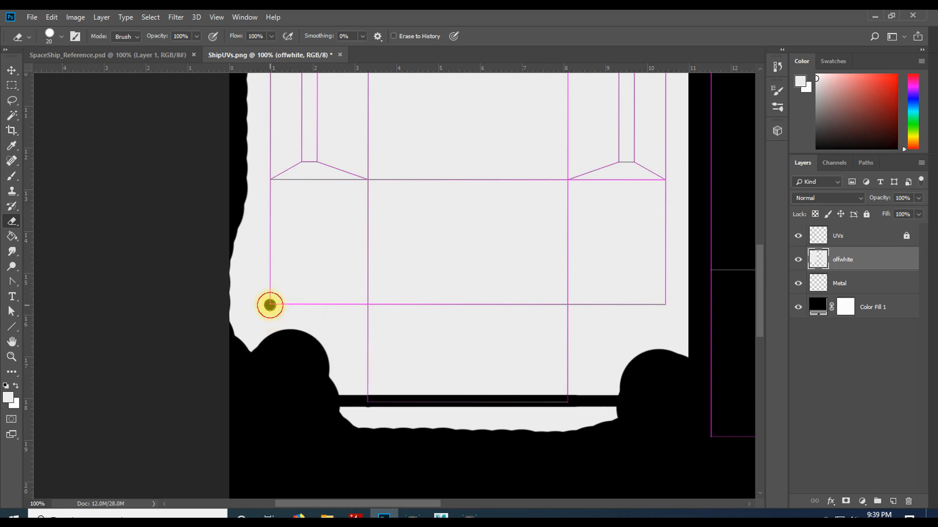
Erase straight vertical lines along both long side edges of the hull shell
scroll(257, 122, "up", 5)
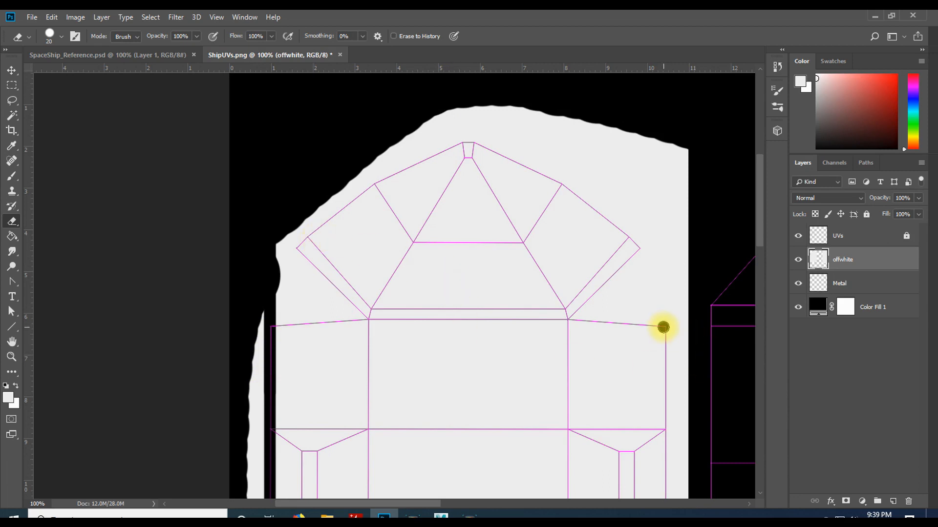
scroll(664, 327, "down", 12)
scroll(634, 394, "up", 6)
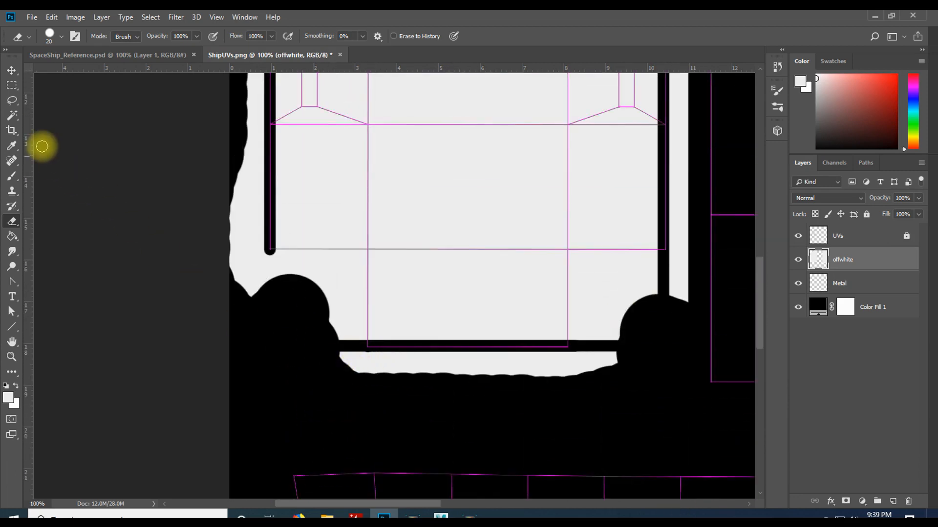
left_click(11, 85)
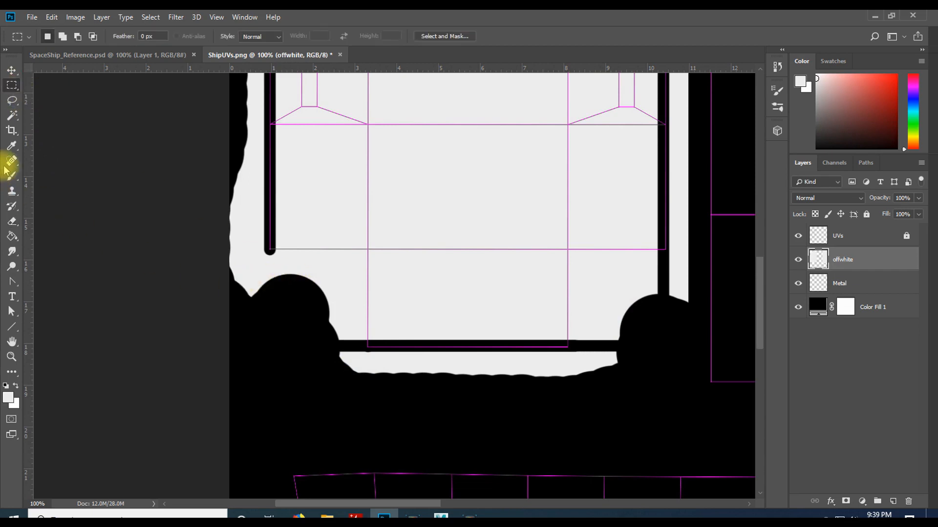
left_click(11, 224)
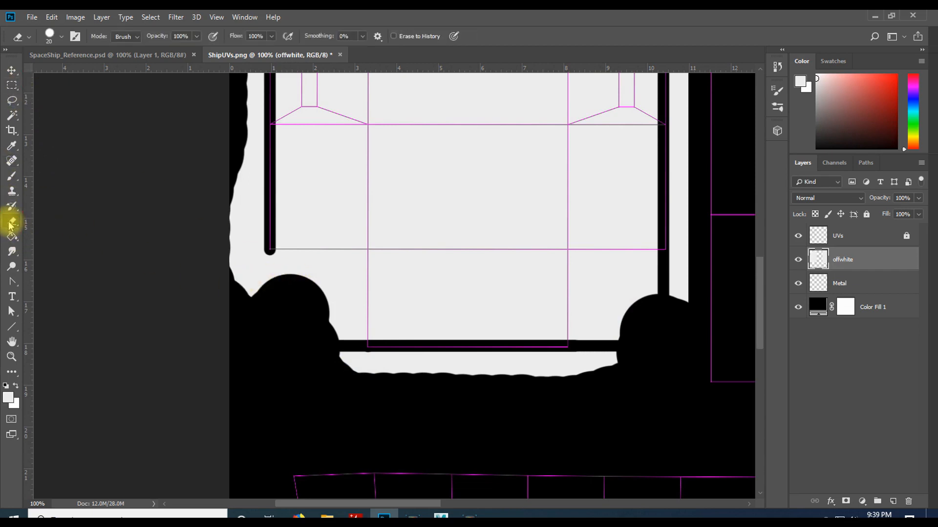
Enlarge the Eraser to 62 px and clear the leftover off-white below and on both sides of the hull shell's lower tab
right_click(310, 338)
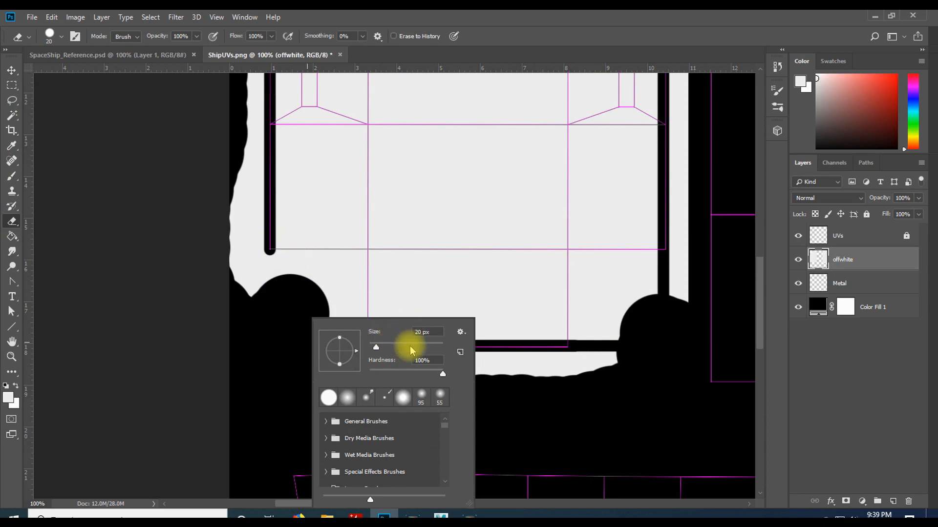
mouse_move(370, 346)
left_mouse_down()
mouse_move(412, 344)
mouse_move(393, 346)
left_mouse_up()
mouse_move(288, 320)
left_mouse_down()
mouse_move(251, 304)
mouse_move(247, 272)
mouse_move(335, 277)
mouse_move(338, 375)
mouse_move(349, 364)
mouse_move(613, 365)
mouse_move(608, 357)
left_mouse_up()
mouse_move(596, 303)
left_mouse_down()
mouse_move(596, 314)
mouse_move(620, 274)
mouse_move(630, 317)
mouse_move(609, 298)
left_mouse_up()
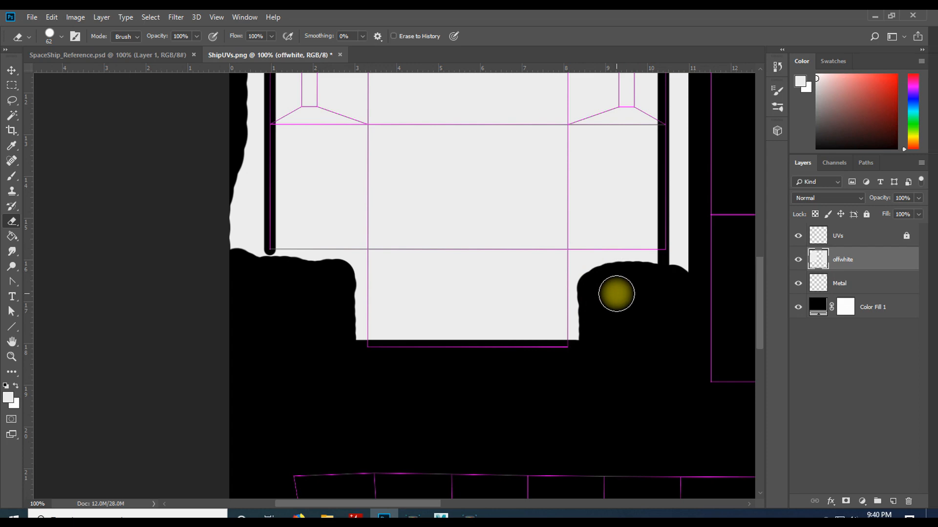
Erase the leftover off-white strip outside the hull shell's left edge
scroll(616, 292, "up", 3)
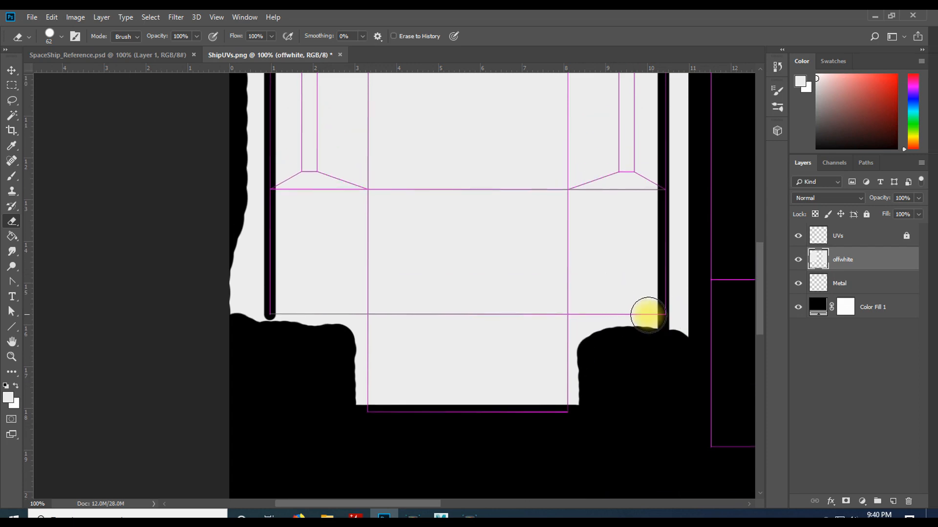
mouse_move(259, 330)
left_mouse_down()
mouse_move(268, 337)
mouse_move(251, 283)
mouse_move(254, 138)
left_mouse_up()
scroll(206, 253, "up", 8)
left_click_drag(254, 305, 259, 194)
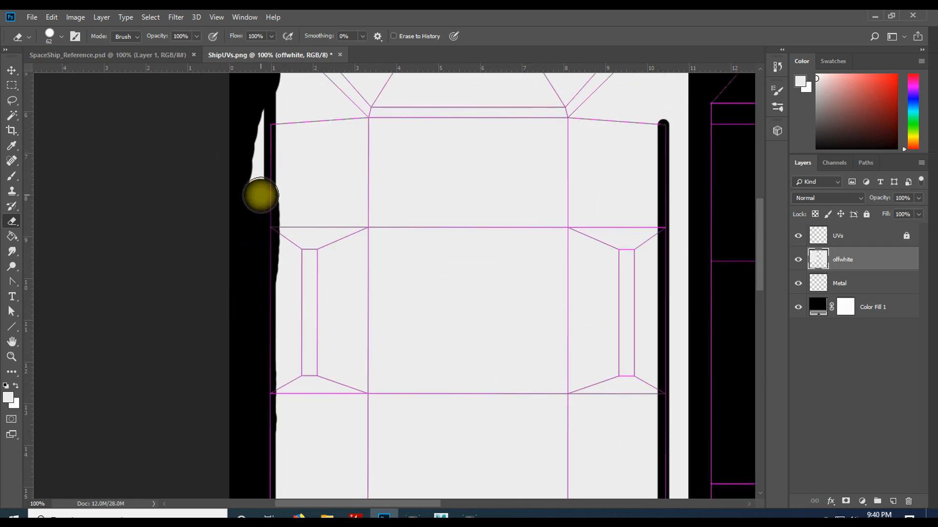
key("ctrl+z")
left_click_drag(248, 109, 251, 309)
Erase the excess off-white around the hull shell's nose so the fill roughly follows the nose outline
scroll(251, 309, "up", 8)
scroll(253, 302, "up", 2)
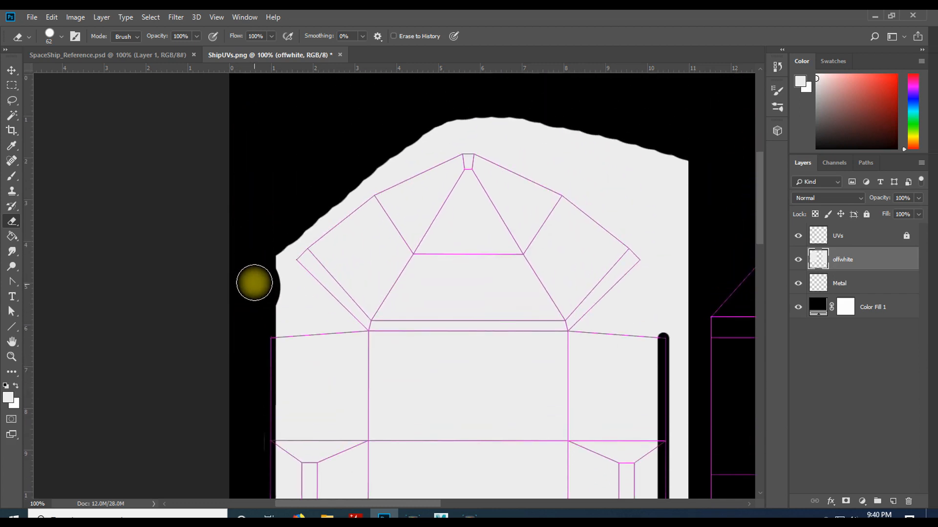
mouse_move(300, 211)
left_mouse_down()
mouse_move(342, 169)
mouse_move(415, 126)
left_mouse_up()
mouse_move(301, 194)
left_mouse_down()
mouse_move(437, 121)
mouse_move(528, 110)
mouse_move(472, 124)
mouse_move(499, 119)
mouse_move(590, 153)
mouse_move(706, 235)
left_mouse_up()
mouse_move(703, 188)
left_mouse_down()
mouse_move(581, 119)
mouse_move(698, 209)
mouse_move(511, 113)
mouse_move(424, 131)
left_mouse_up()
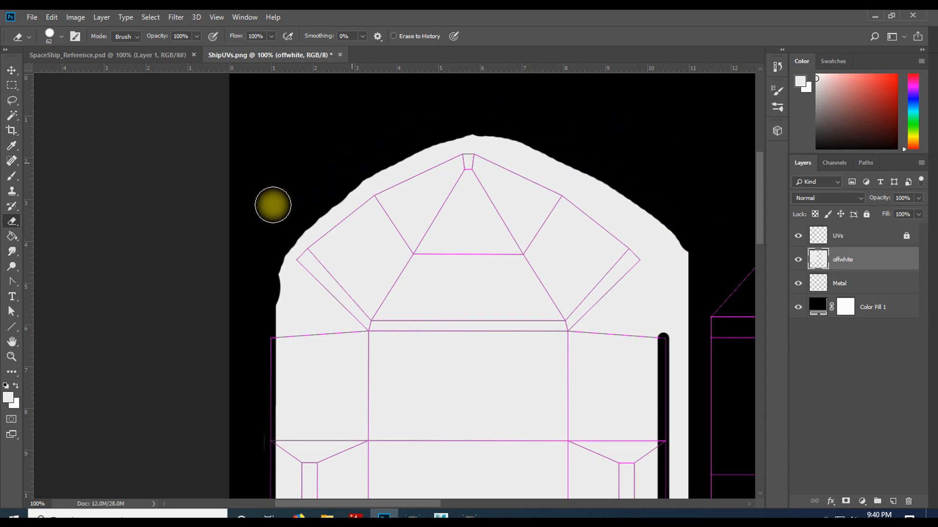
mouse_move(692, 251)
left_mouse_down()
mouse_move(552, 148)
mouse_move(488, 126)
mouse_move(428, 129)
left_mouse_up()
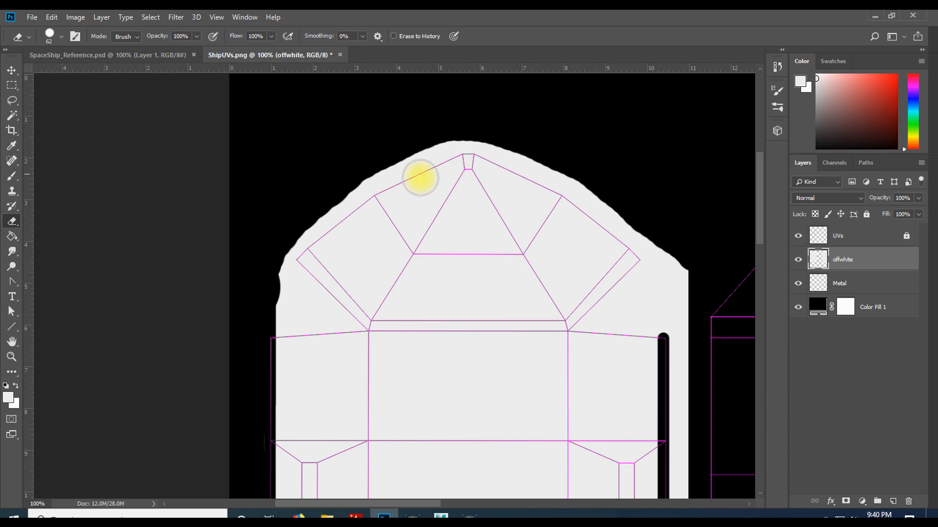
Erase the leftover off-white strip outside the hull shell's right edge and trim the corner beside the nose
scroll(691, 251, "down", 3)
mouse_move(696, 199)
left_mouse_down()
mouse_move(684, 180)
mouse_move(682, 343)
left_mouse_up()
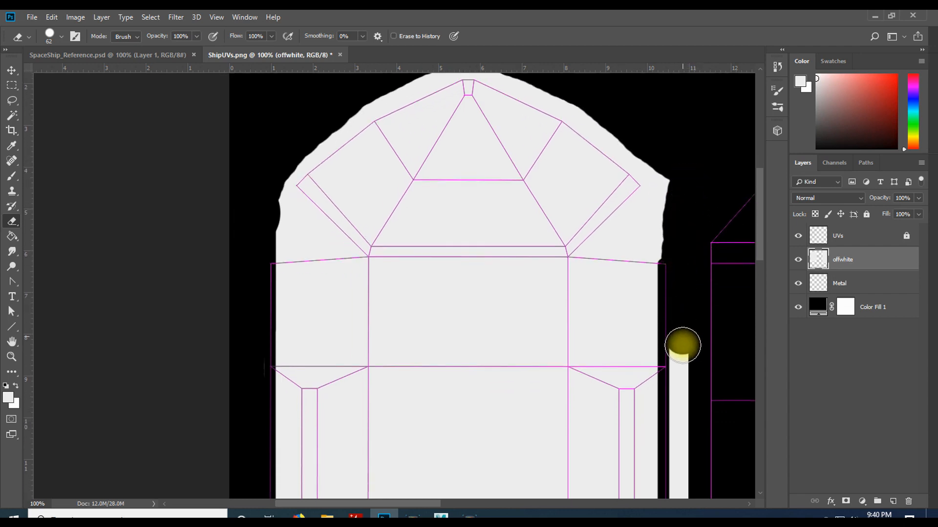
scroll(697, 220, "down", 8)
left_click_drag(680, 161, 681, 423)
scroll(703, 274, "up", 10)
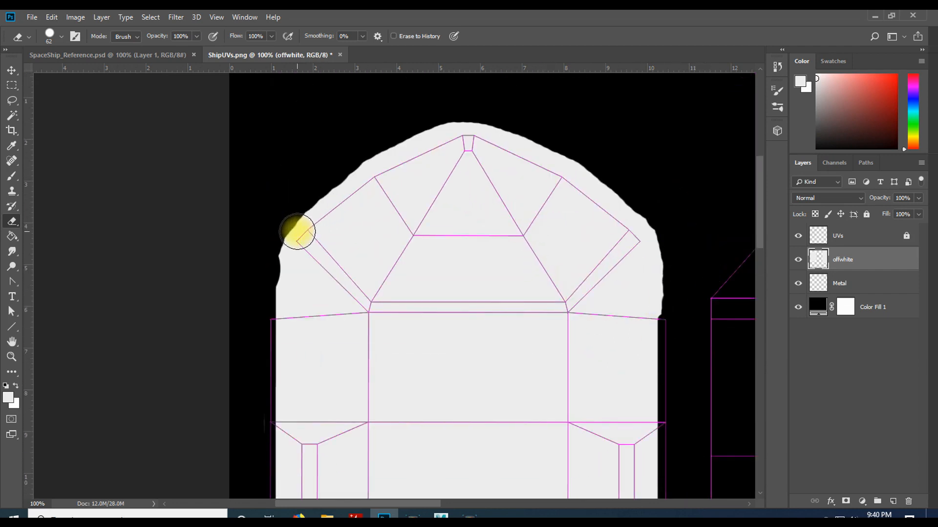
Set the Eraser to 20 px and erase connected straight segments along the outer edges of the nose
right_click(292, 199)
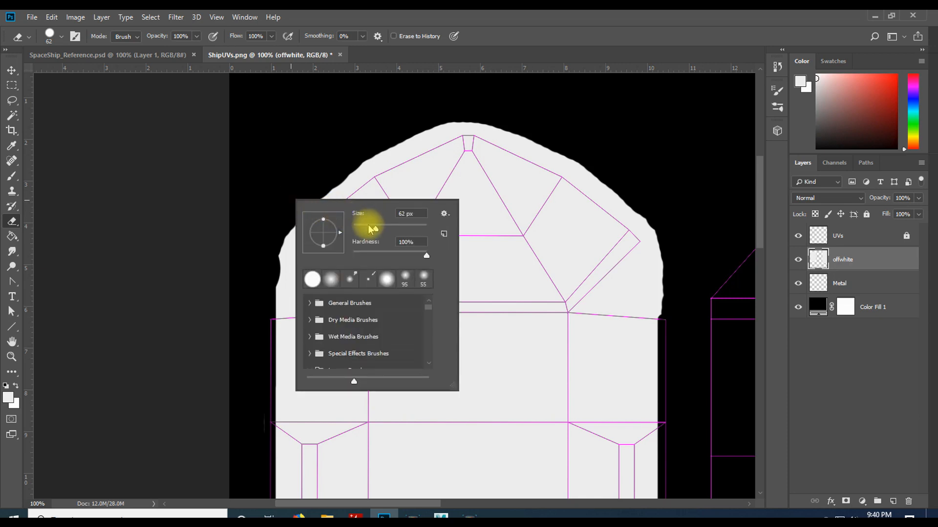
left_click(404, 213)
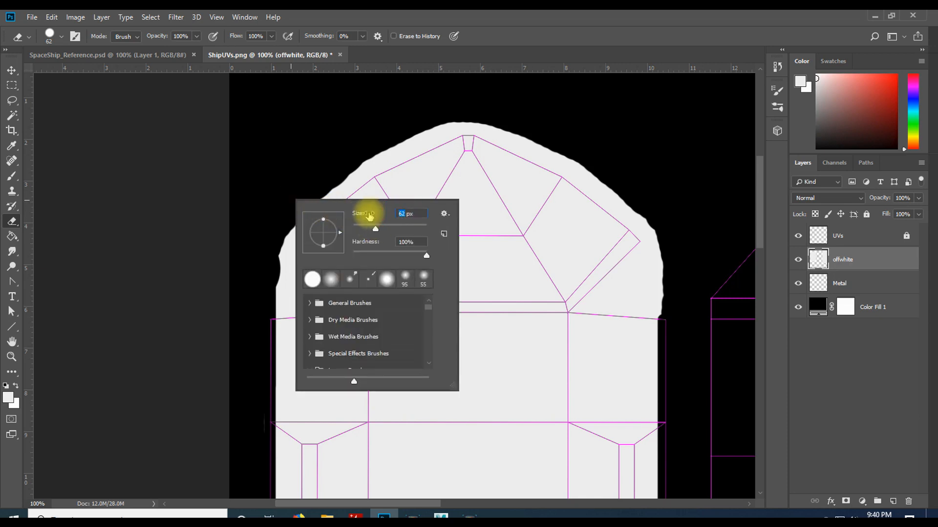
type("20")
key("Return")
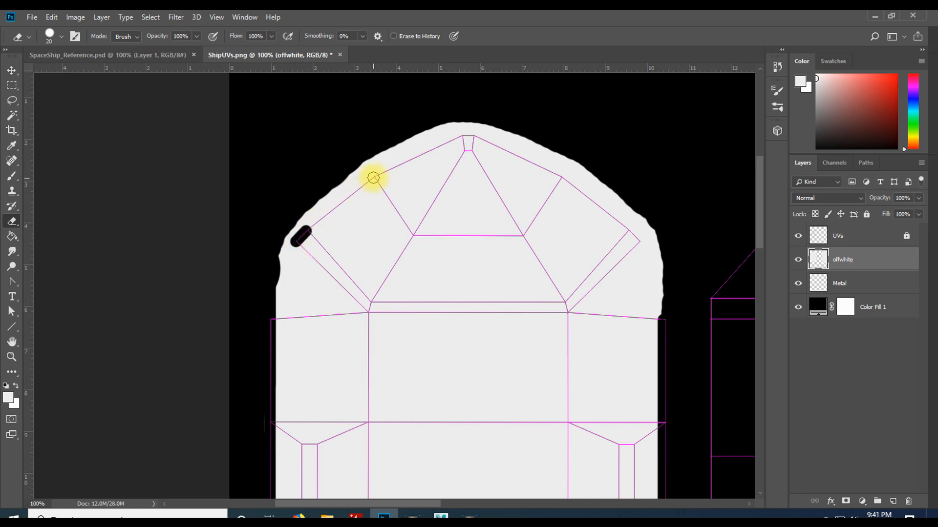
left_click(374, 178, "shift")
left_click(462, 136, "shift")
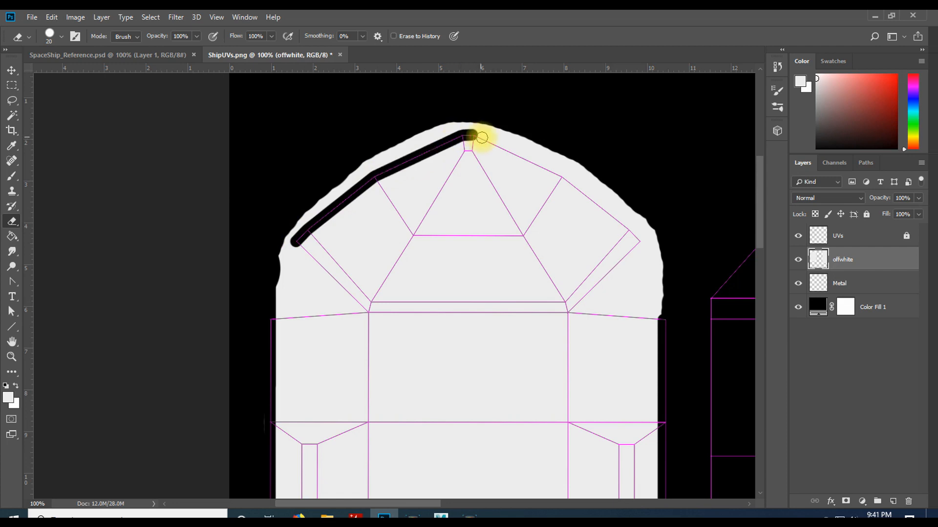
left_click(561, 176, "shift")
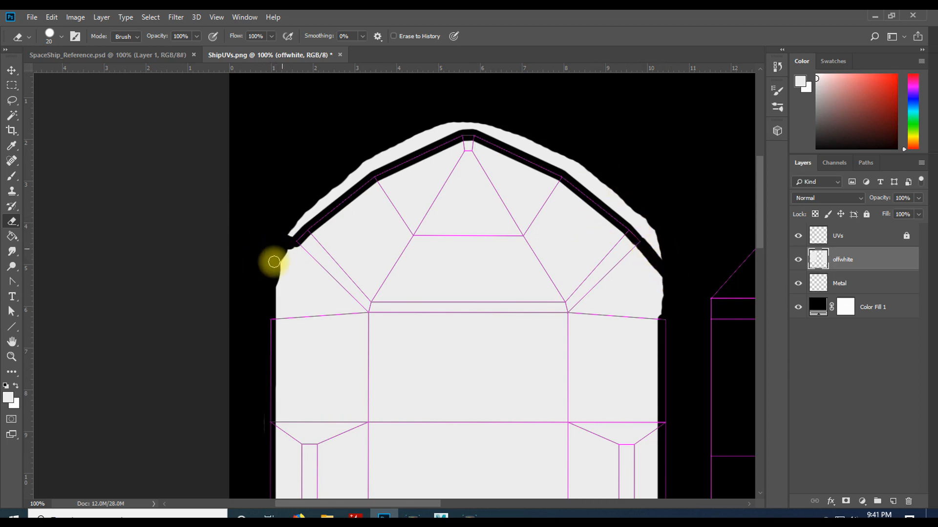
Enlarge the Eraser to 55 px and remove the off-white remnants outside the nose edges
right_click(333, 174)
left_click_drag(405, 202, 410, 202)
left_click_drag(282, 226, 360, 166)
mouse_move(411, 144)
left_mouse_down()
mouse_move(496, 127)
mouse_move(599, 184)
mouse_move(670, 251)
mouse_move(659, 269)
left_mouse_up()
scroll(650, 268, "down", 2)
scroll(650, 268, "down", 8)
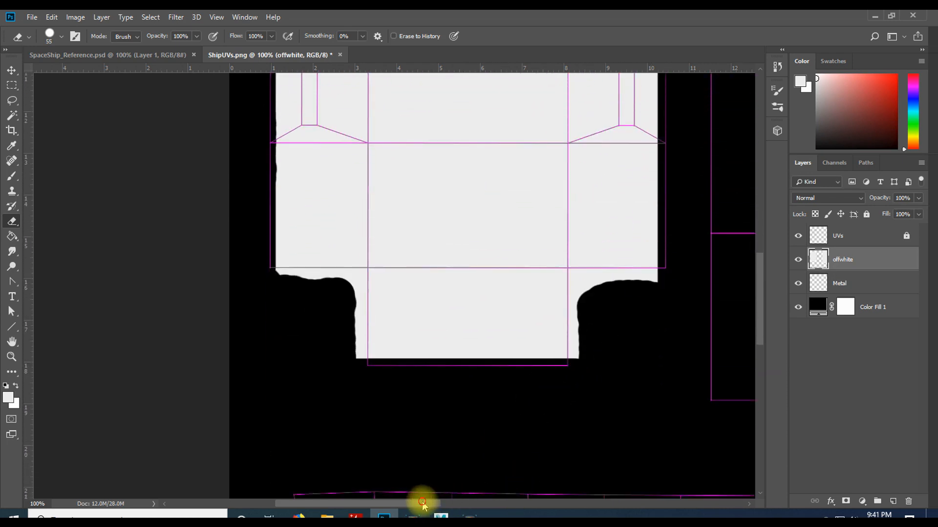
left_click_drag(422, 503, 474, 507)
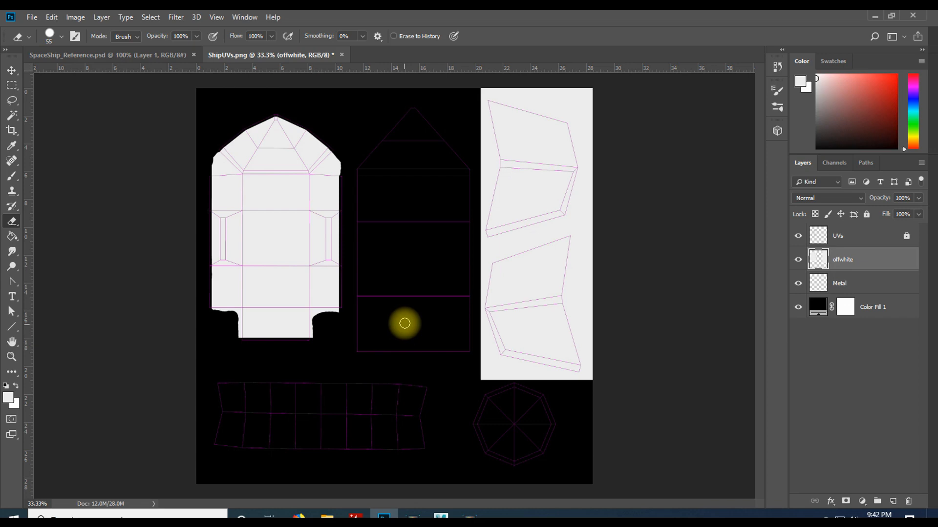
Switch to Maya, minimize the UV Editor and select the large upper face of the ship's near wing
mouse_move(440, 516)
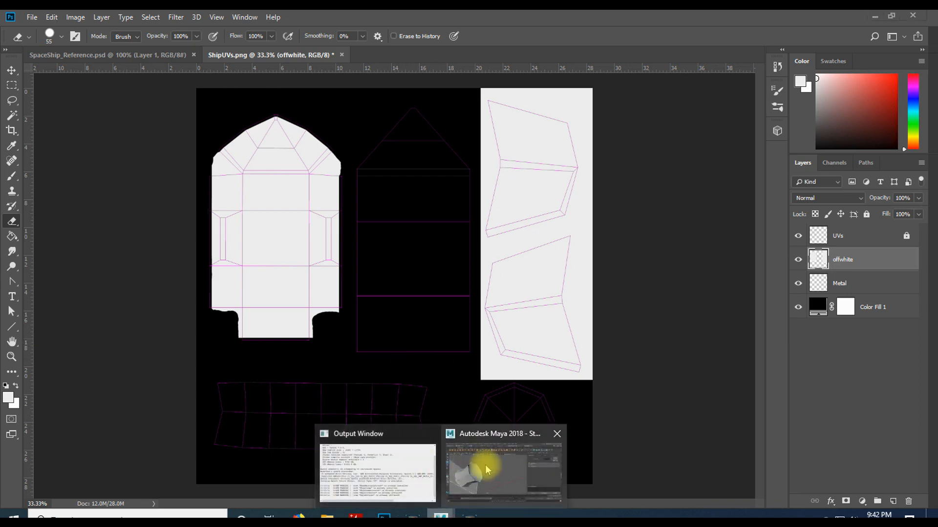
left_click(485, 465)
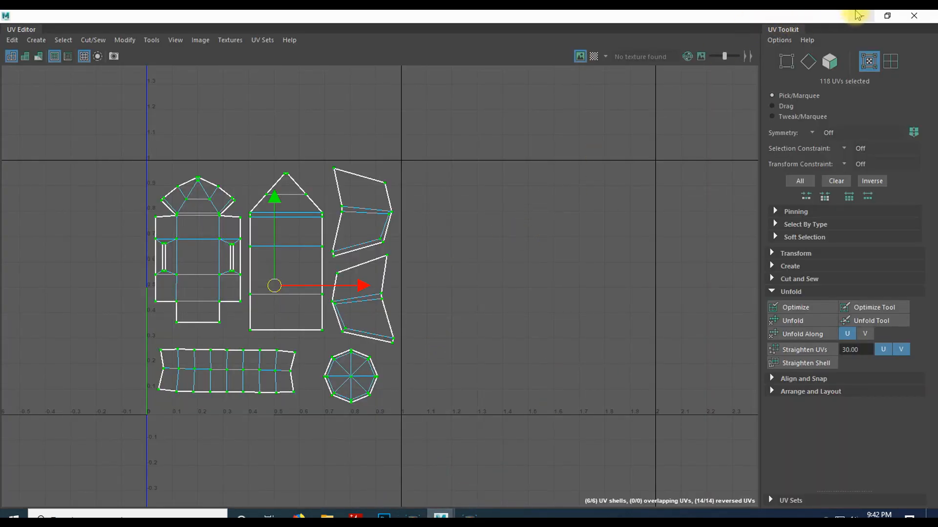
left_click(861, 16)
left_click_drag(190, 223, 282, 289, "alt")
scroll(283, 288, "down", 10)
middle_click_drag(303, 332, 369, 349, "alt")
scroll(368, 349, "up", 10)
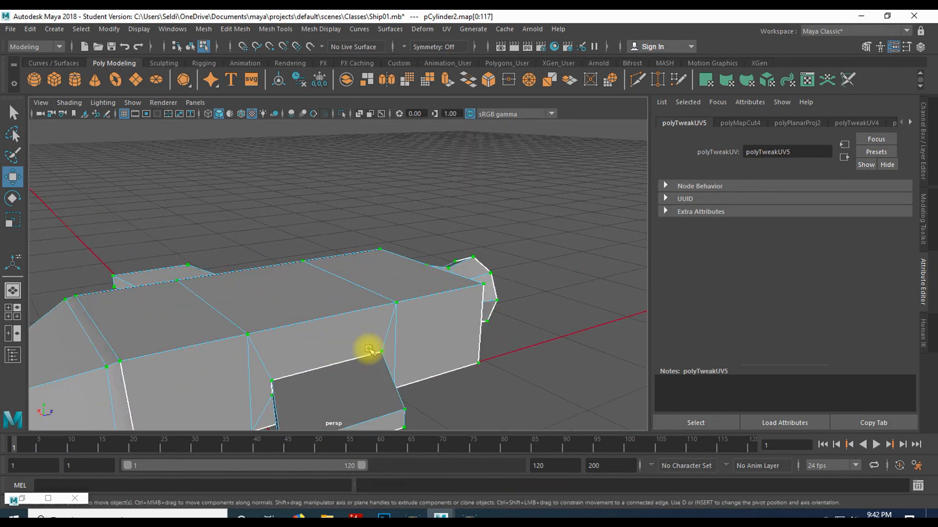
mouse_move(293, 193)
right_mouse_down()
mouse_move(299, 318)
mouse_move(293, 199)
right_mouse_up()
left_click(282, 268)
scroll(282, 313, "down", 5)
left_click(282, 312)
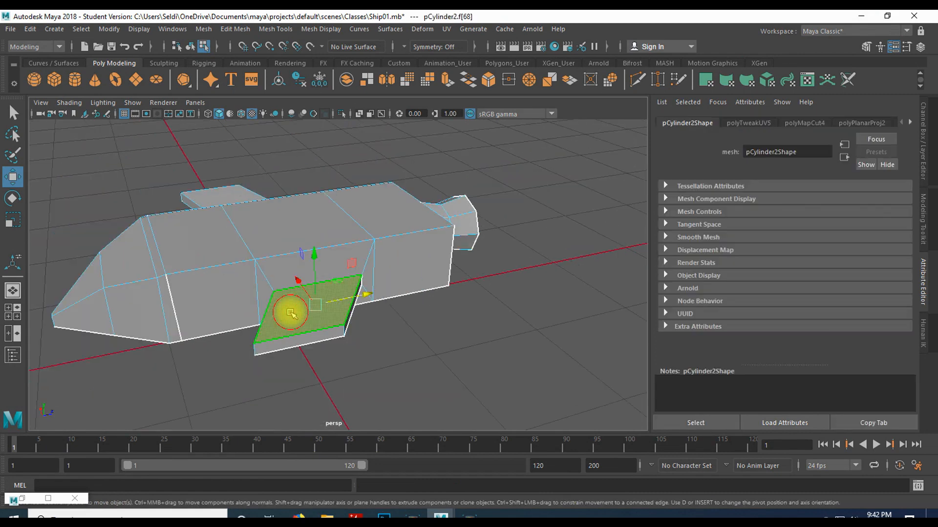
Open the UV Editor to find the selected wing face in the UV layout, then return to Photoshop
left_click(447, 29)
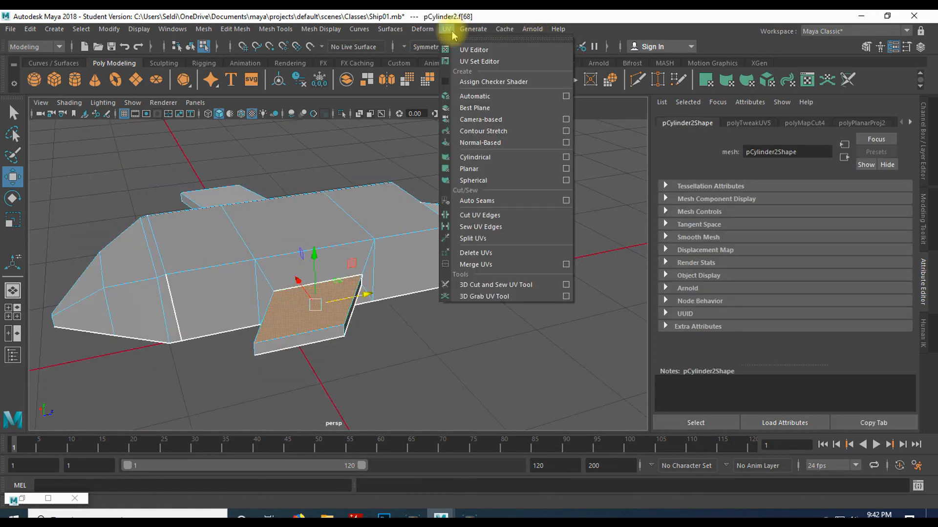
left_click(472, 58)
scroll(391, 264, "up", 4)
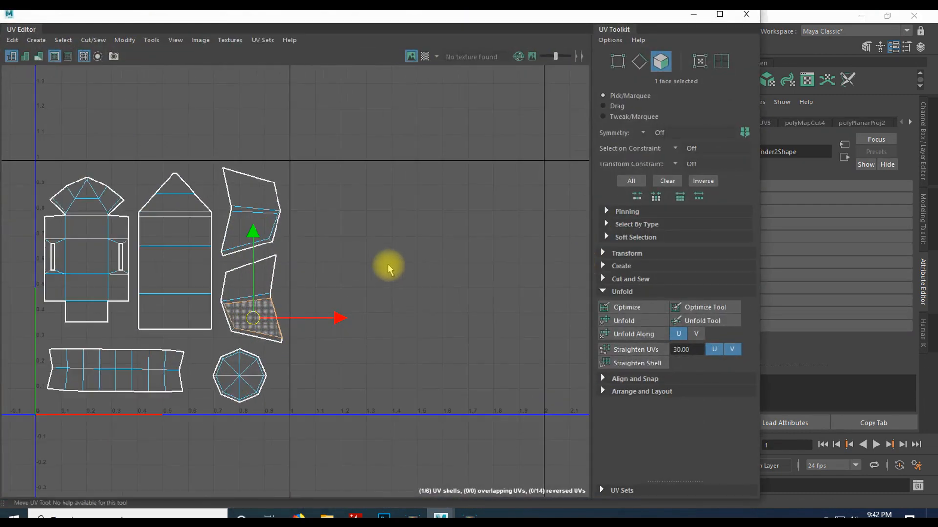
middle_click_drag(312, 226, 434, 205, "alt")
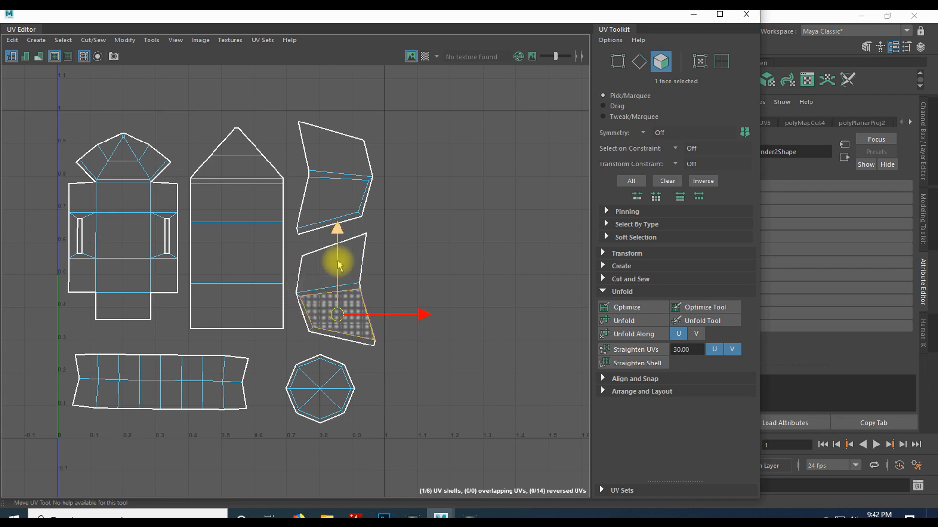
key("alt+Tab")
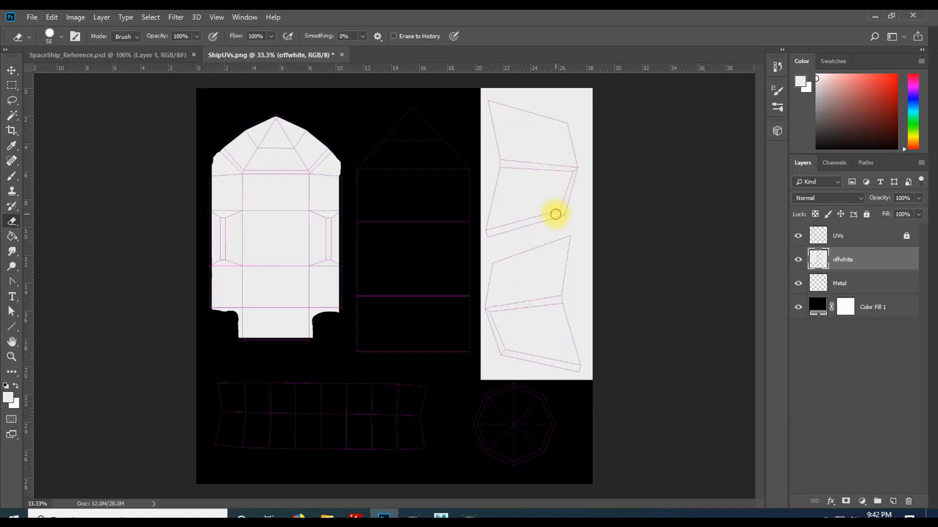
Erase the off-white between the two wing shells and across the upper face of the lower wing shell
key("ctrl+plus")
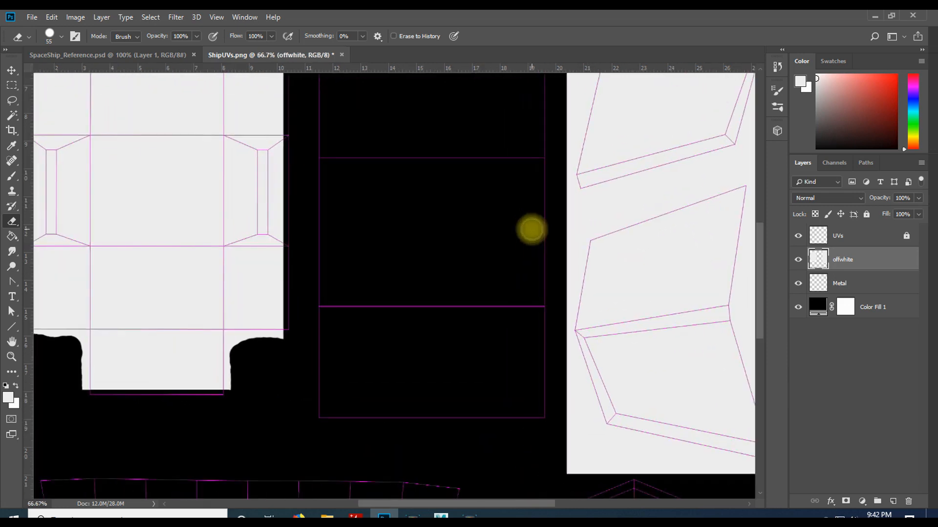
left_click_drag(508, 496, 566, 502)
scroll(437, 332, "down", 2)
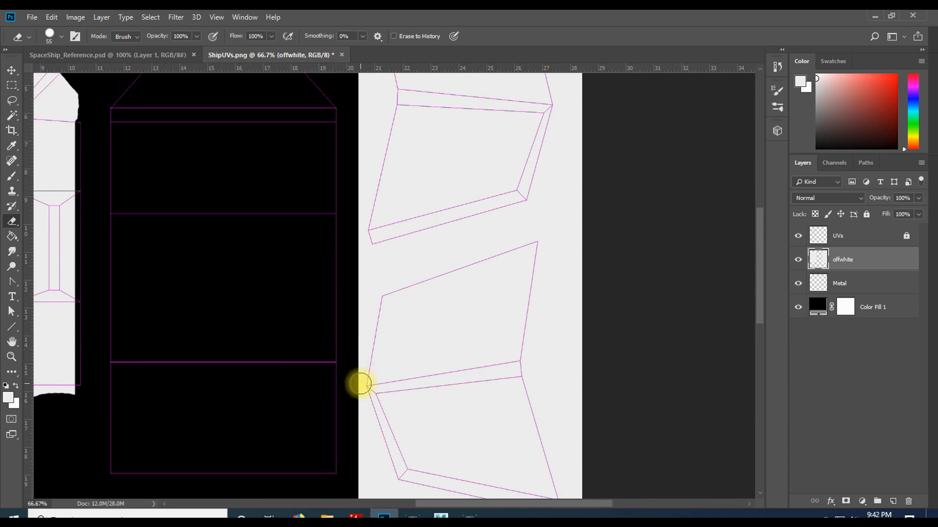
mouse_move(362, 384)
left_mouse_down()
mouse_move(523, 361)
mouse_move(533, 247)
mouse_move(368, 360)
mouse_move(607, 320)
mouse_move(425, 304)
mouse_move(597, 239)
mouse_move(594, 219)
mouse_move(439, 253)
mouse_move(601, 233)
left_mouse_up()
scroll(601, 232, "up", 4)
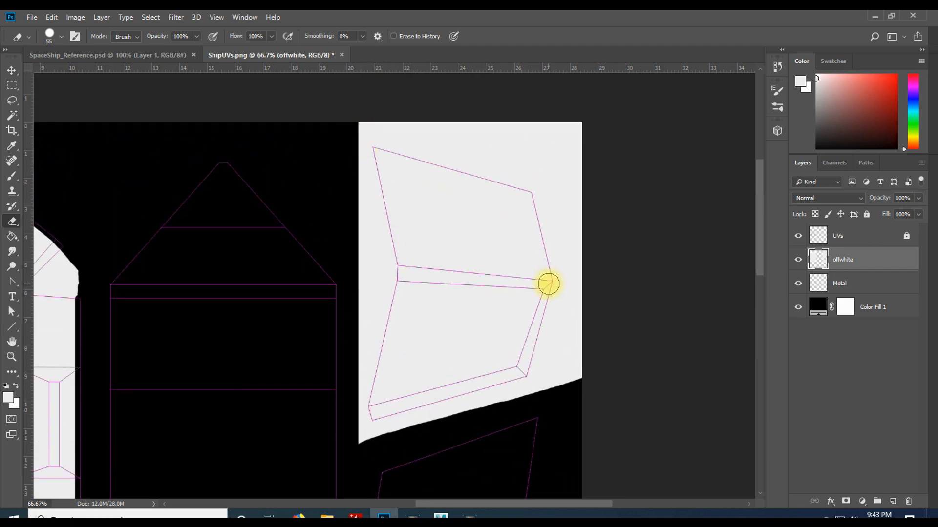
Erase the off-white above the upper wing shell's fold line and outside its inner edge, undoing the last stray stroke
scroll(548, 281, "down", 2)
scroll(548, 280, "up", 1)
left_click(555, 237)
left_click(400, 234, "shift")
scroll(396, 232, "down", 1)
scroll(396, 231, "down", 1)
mouse_move(388, 172)
left_mouse_down()
mouse_move(371, 174)
mouse_move(348, 288)
mouse_move(490, 291)
mouse_move(479, 292)
left_mouse_up()
scroll(337, 305, "up", 5)
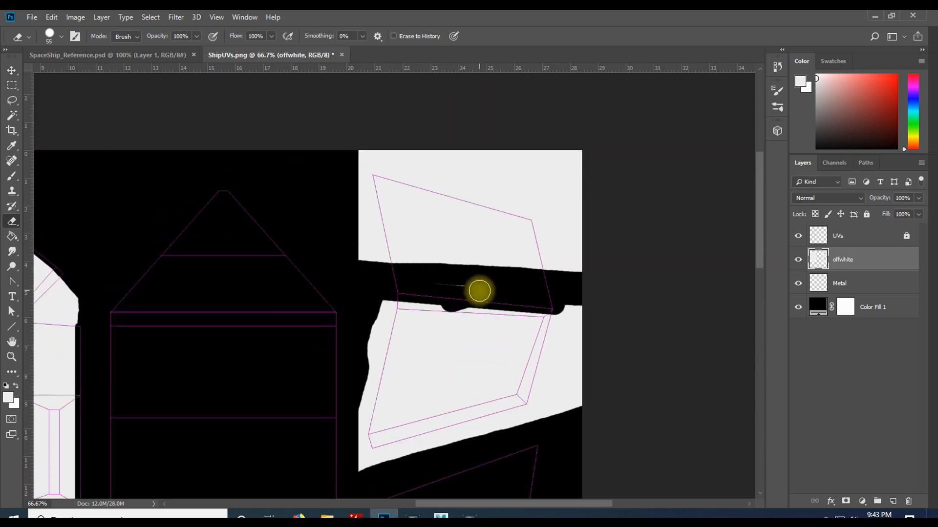
key("ctrl+z")
Clear the remaining off-white above the upper wing shell's fold with the Eraser and a deleted rectangular marquee selection
mouse_move(553, 301)
left_mouse_down()
mouse_move(364, 256)
mouse_move(356, 176)
mouse_move(512, 252)
mouse_move(477, 210)
mouse_move(591, 199)
left_mouse_up()
key("m")
left_click_drag(388, 139, 630, 246)
key("Delete")
scroll(423, 261, "down", 10)
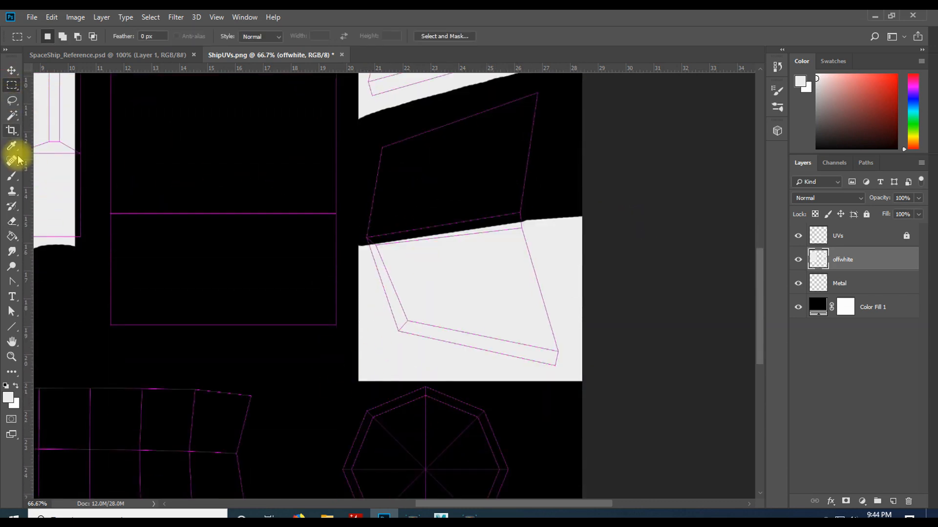
Erase the surplus off-white around the outer edges of the lower wing shell's bottom face
left_click(12, 222)
mouse_move(366, 244)
left_mouse_down()
mouse_move(360, 287)
mouse_move(496, 373)
mouse_move(586, 384)
left_mouse_up()
mouse_move(554, 226)
left_mouse_down()
mouse_move(592, 309)
mouse_move(483, 391)
mouse_move(362, 345)
left_mouse_up()
scroll(430, 387, "up", 7)
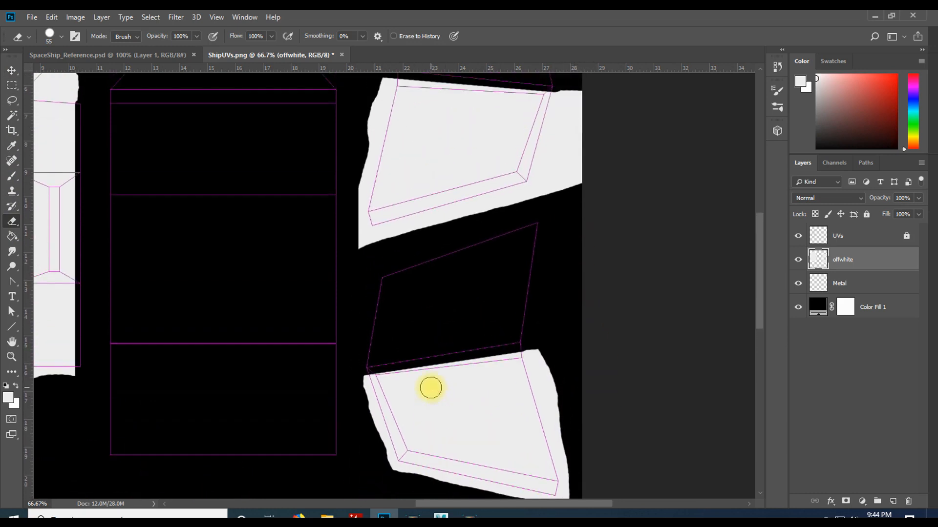
Trim the off-white around the upper wing shell's remaining face, keeping a small margin outside its edges
left_click(357, 378)
left_click_drag(373, 367, 601, 301)
mouse_move(586, 198)
left_mouse_down()
mouse_move(577, 266)
mouse_move(553, 328)
mouse_move(584, 211)
mouse_move(565, 251)
left_mouse_up()
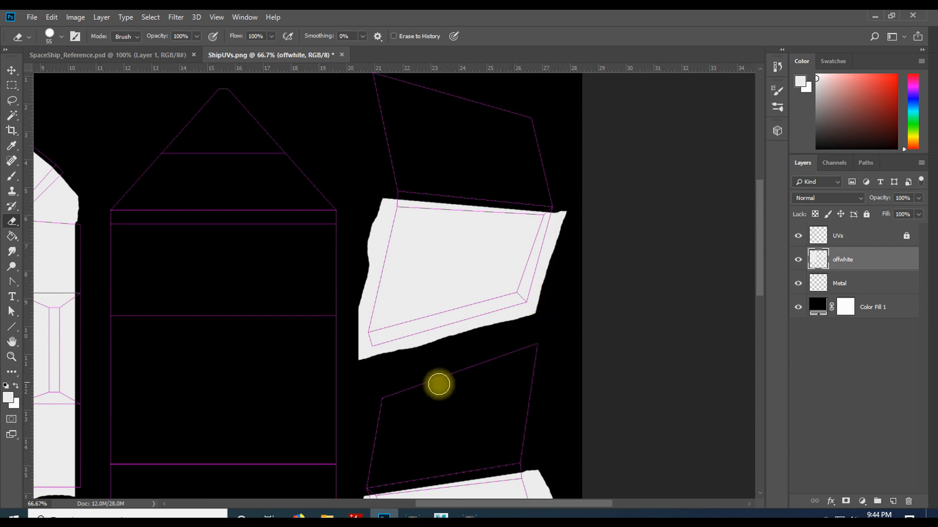
left_click_drag(374, 190, 366, 230)
mouse_move(362, 264)
left_mouse_down()
mouse_move(347, 349)
mouse_move(389, 379)
mouse_move(369, 370)
mouse_move(453, 338)
left_mouse_up()
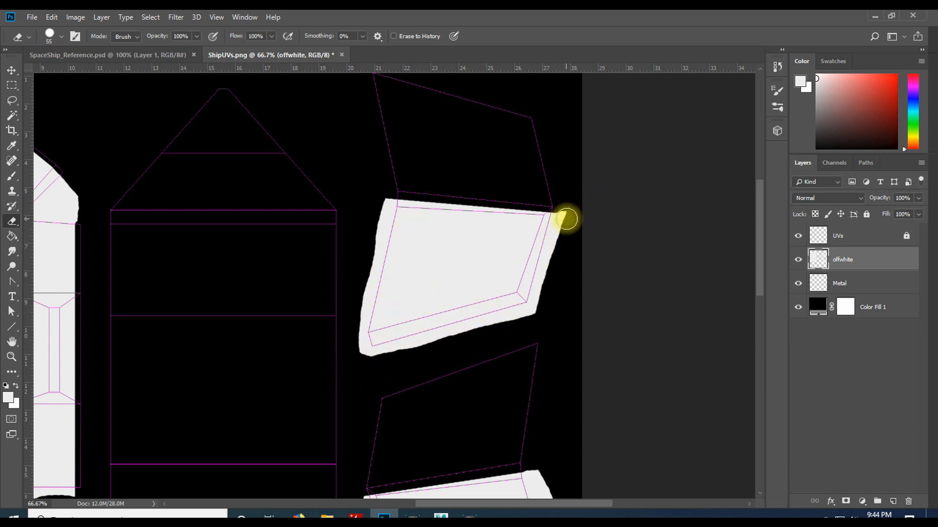
left_click_drag(574, 209, 548, 316)
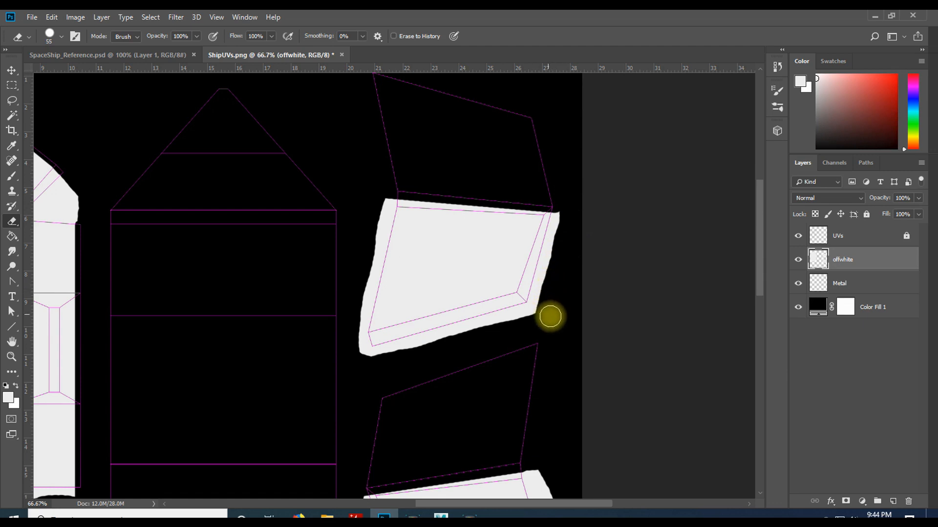
Make the Metal layer active and hide the offwhite layer
scroll(458, 324, "down", 5)
scroll(460, 323, "down", 8)
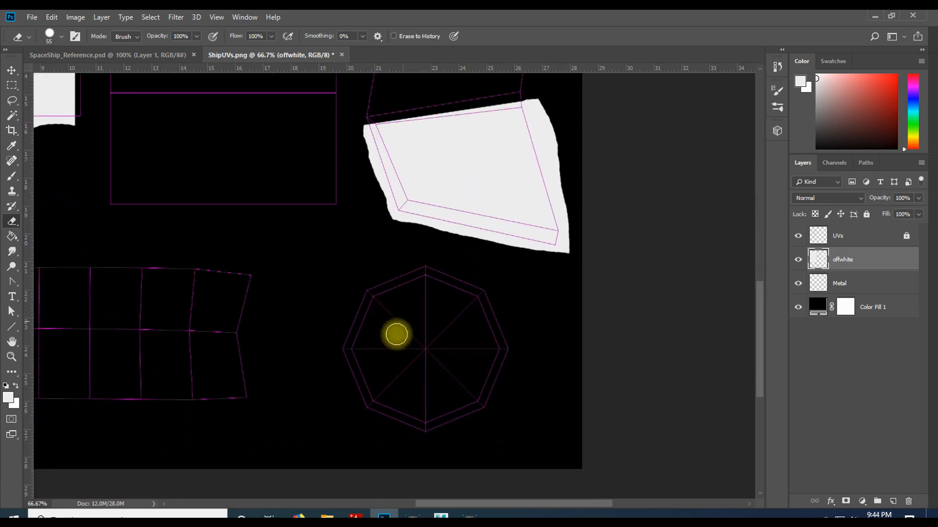
scroll(250, 293, "up", 5)
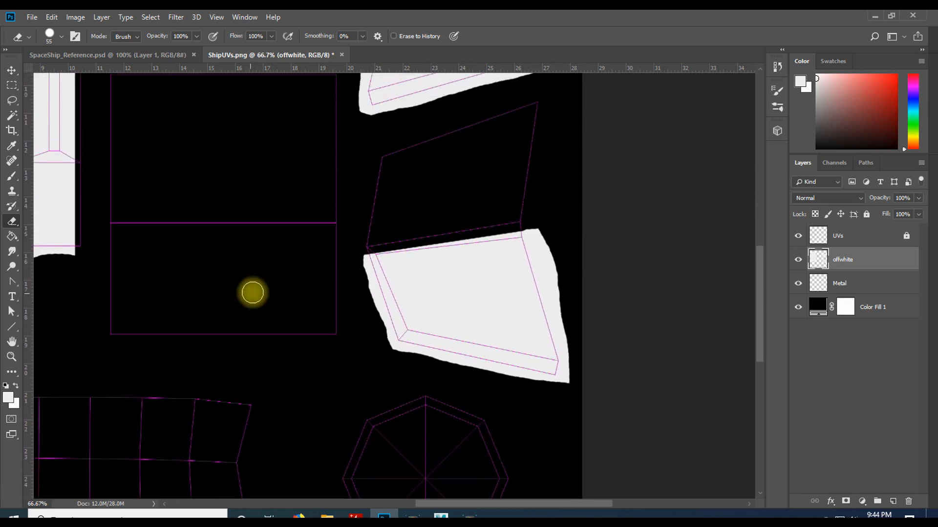
left_click_drag(465, 502, 383, 502)
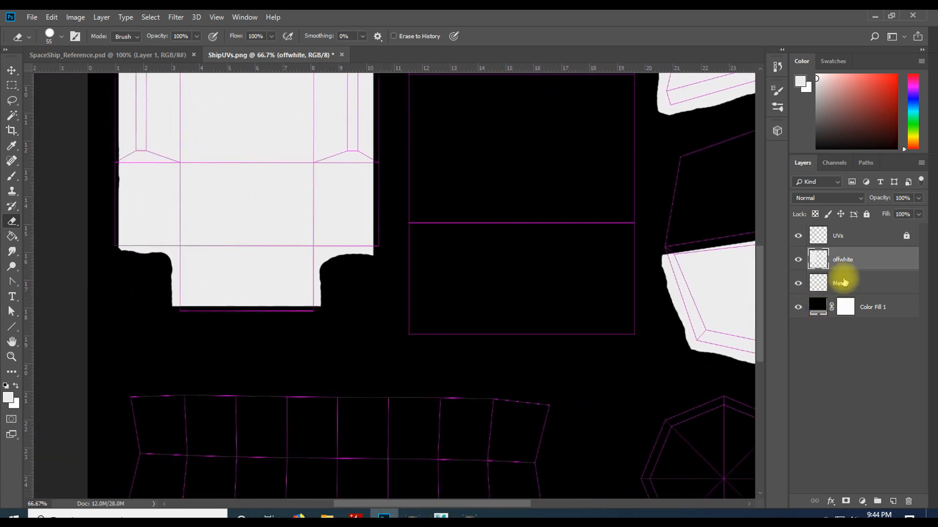
left_click(848, 284)
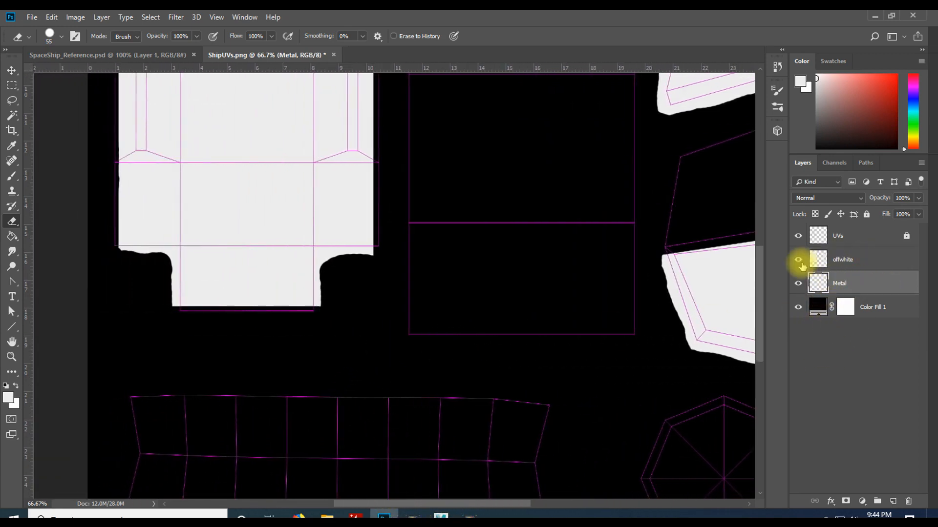
left_click(798, 263)
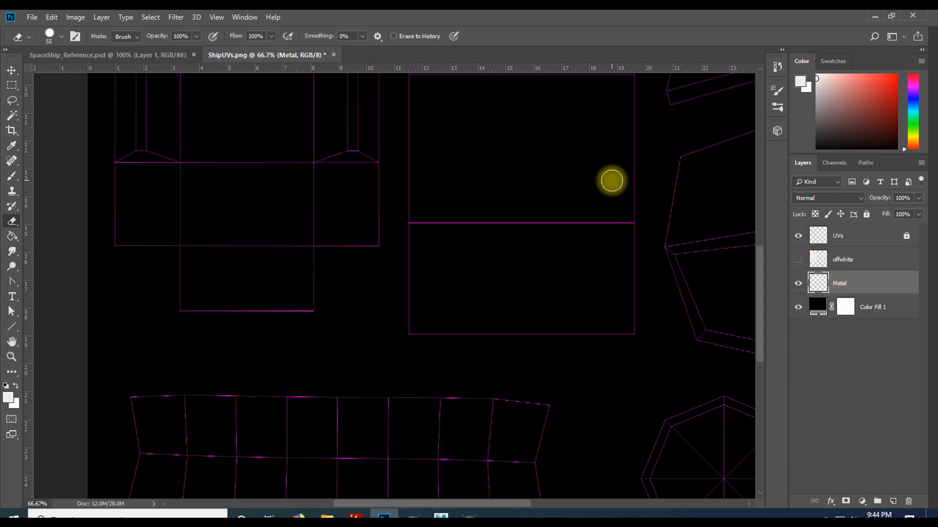
Set the foreground color to light gray #b1b1b1
left_click(801, 82)
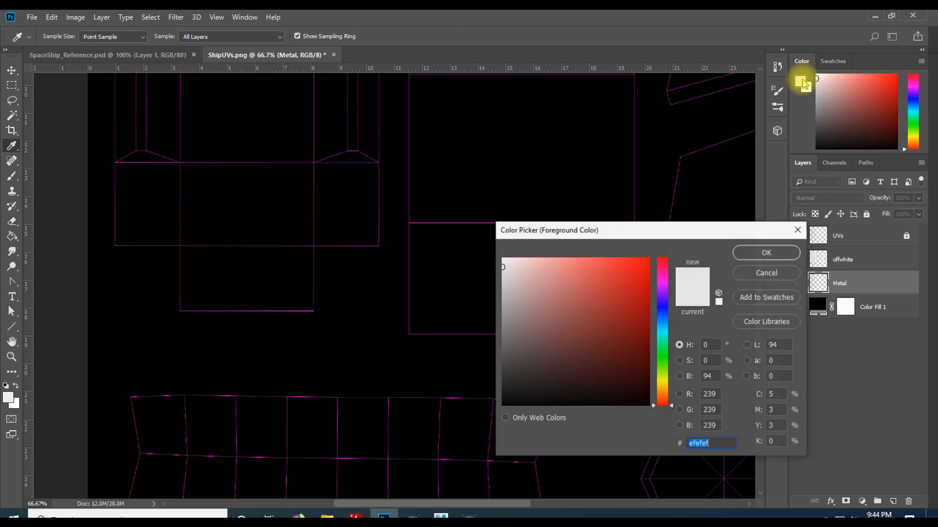
left_click_drag(488, 285, 458, 303)
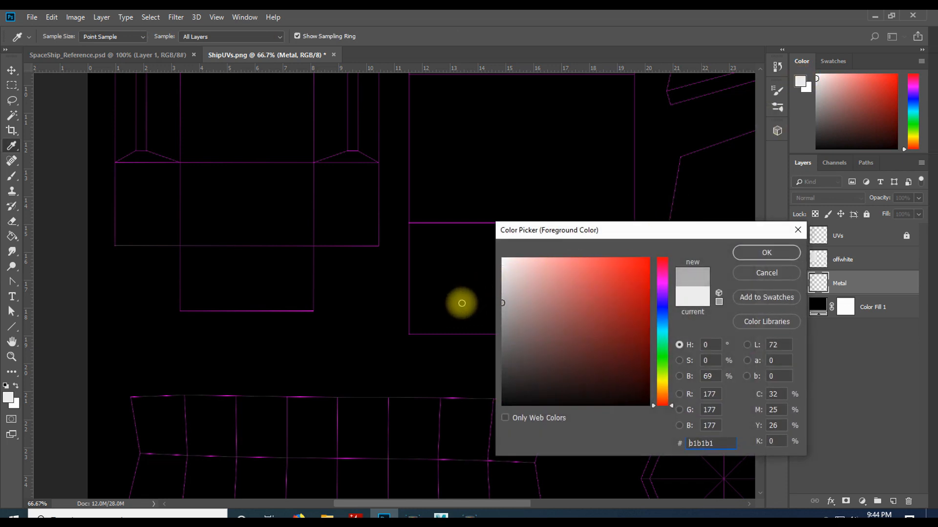
left_click(740, 252)
Set the background color to dark gray #585858 and render Clouds on the Metal layer
left_click(809, 91)
left_click_drag(508, 332, 473, 350)
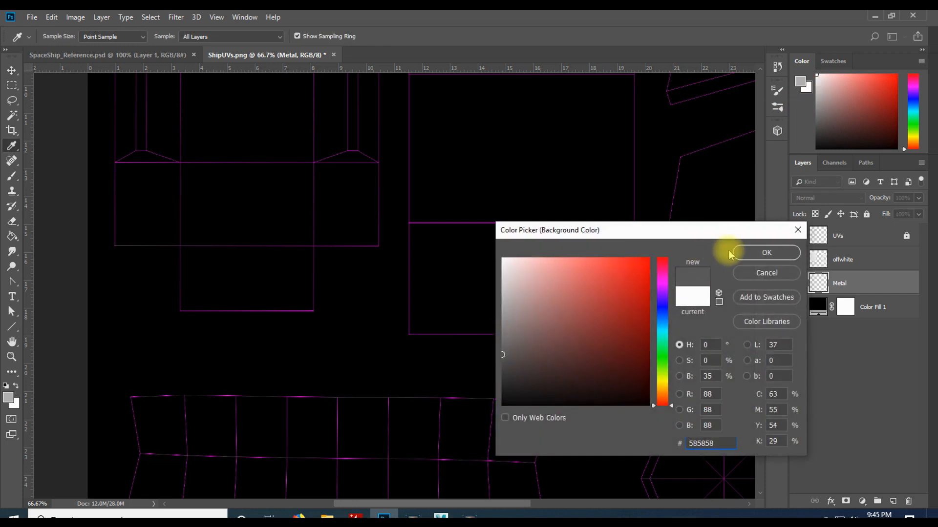
left_click(761, 252)
key("ctrl+minus")
key("ctrl+minus")
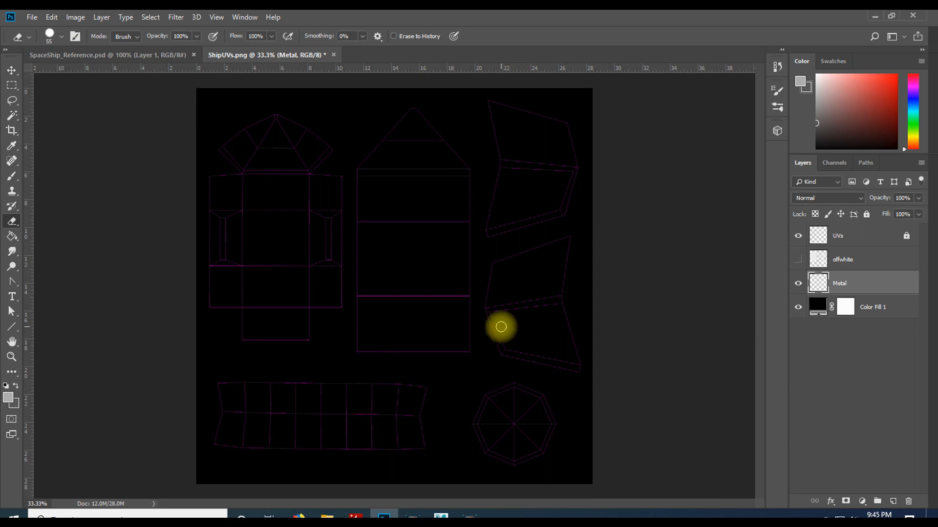
left_click(176, 18)
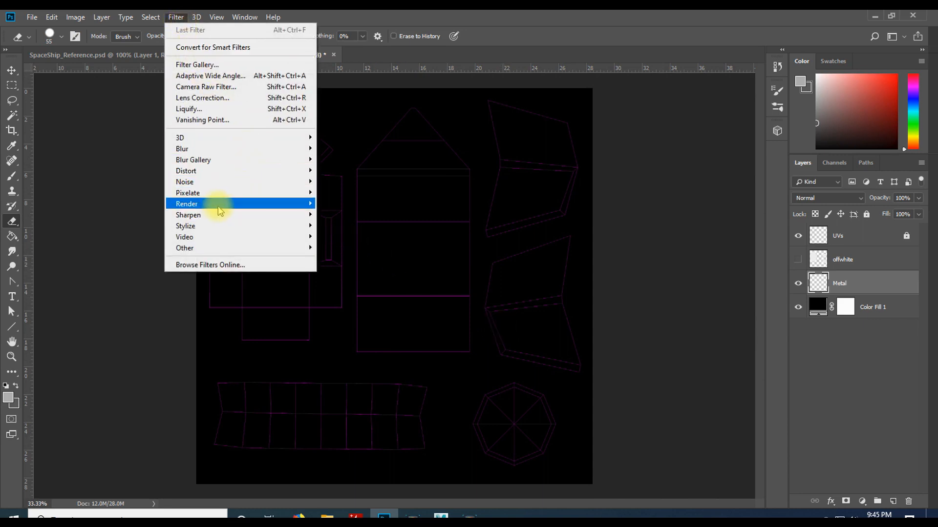
mouse_move(218, 205)
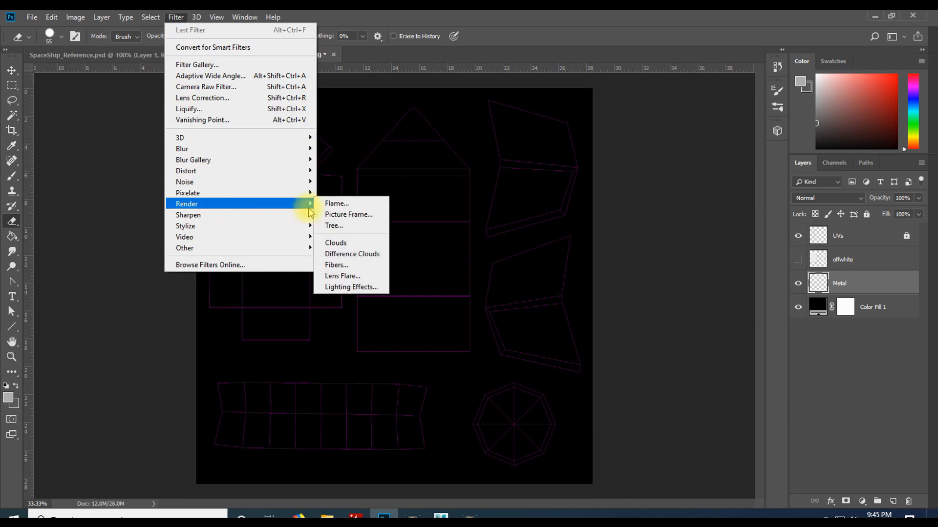
left_click(367, 244)
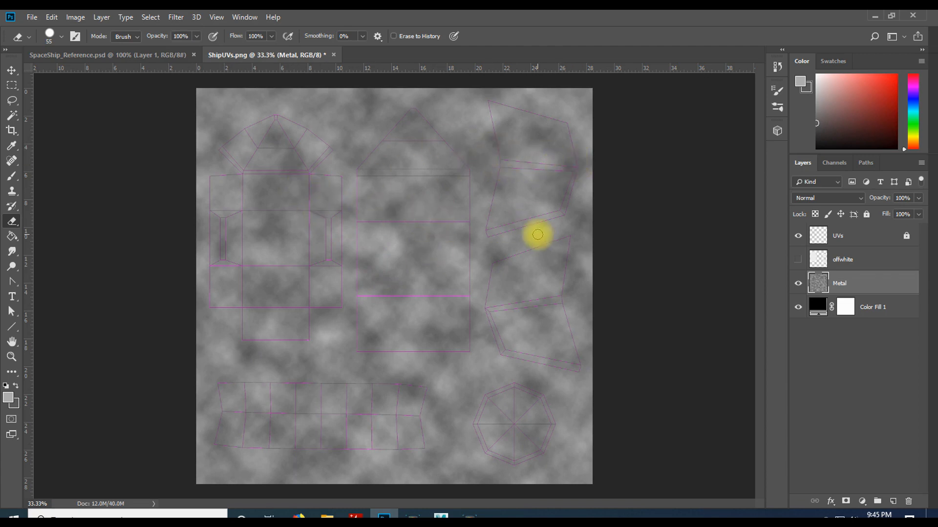
Set the background color to lighter gray #969696 and render Clouds over the Metal layer again
left_click(808, 93)
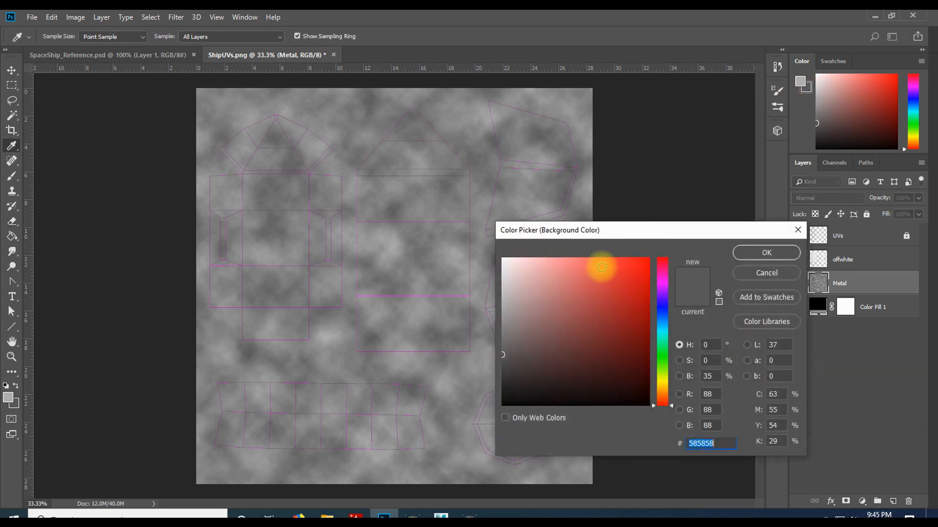
left_click(503, 321)
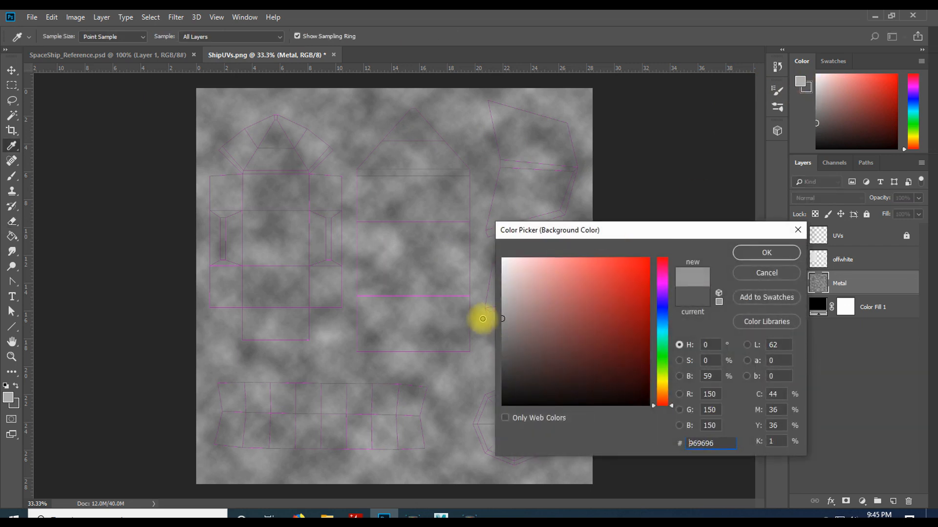
left_click(766, 253)
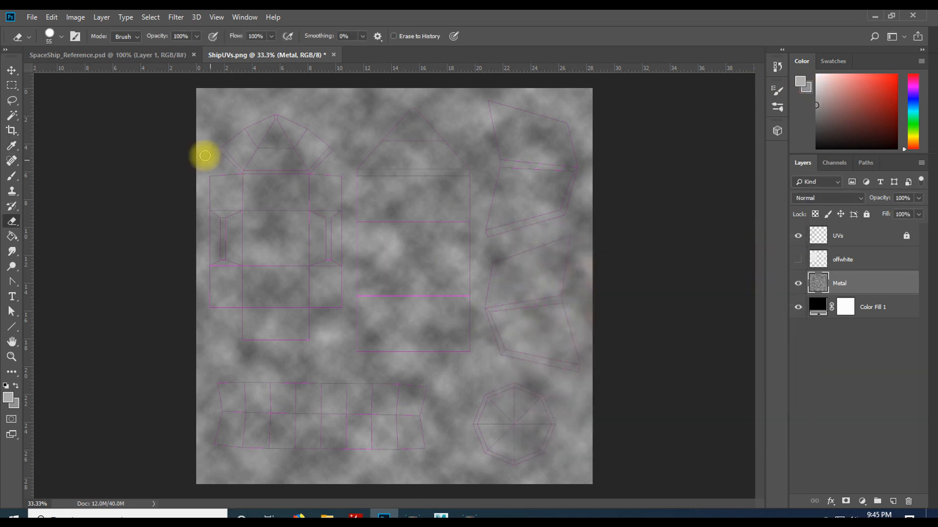
left_click(176, 17)
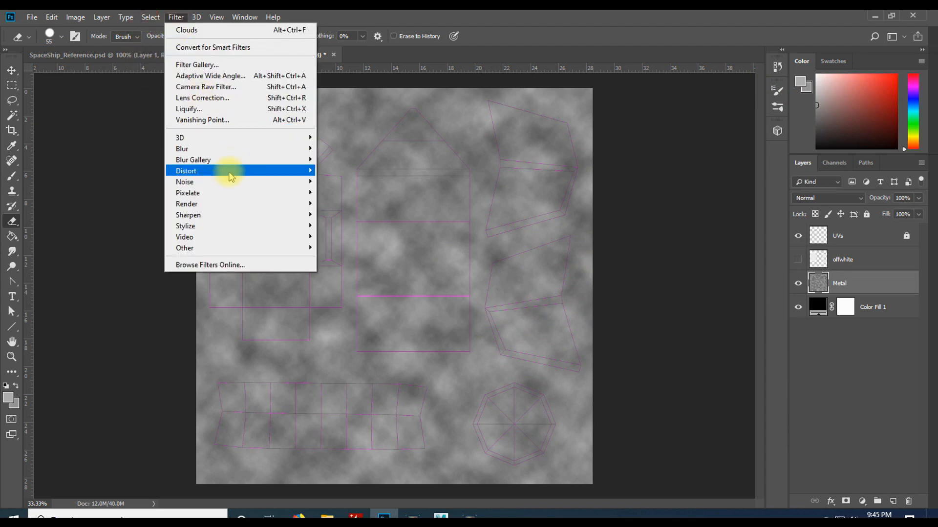
mouse_move(231, 178)
mouse_move(224, 203)
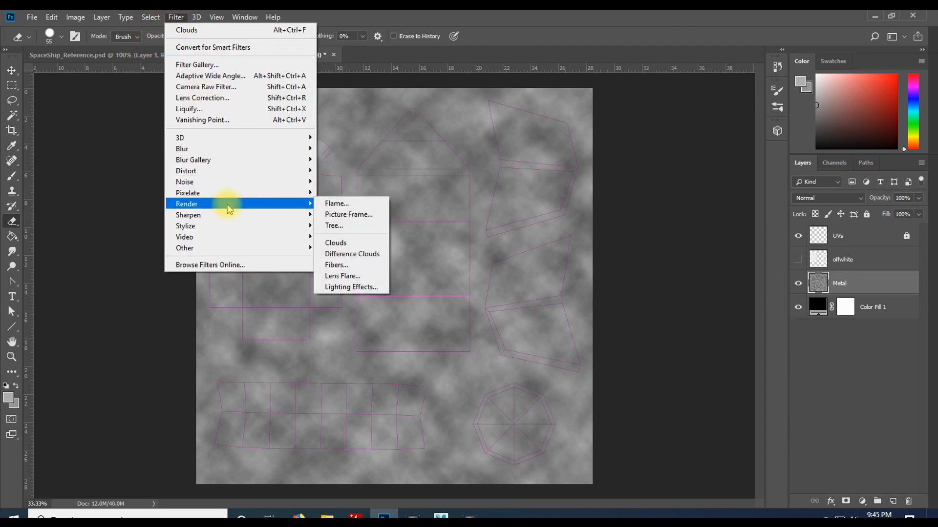
left_click(335, 243)
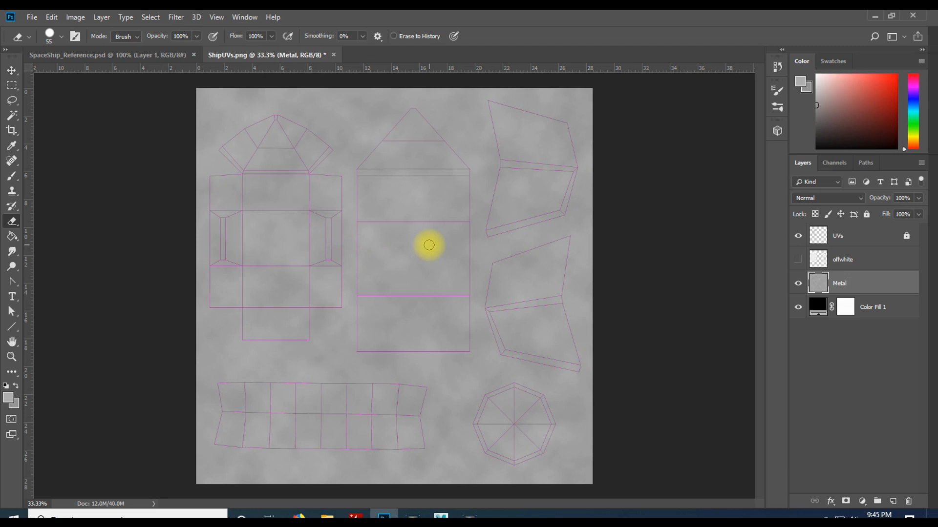
Adjust the Metal layer's clouds to Brightness -38 and Contrast -50, then return to the Eraser
left_click(78, 17)
mouse_move(95, 47)
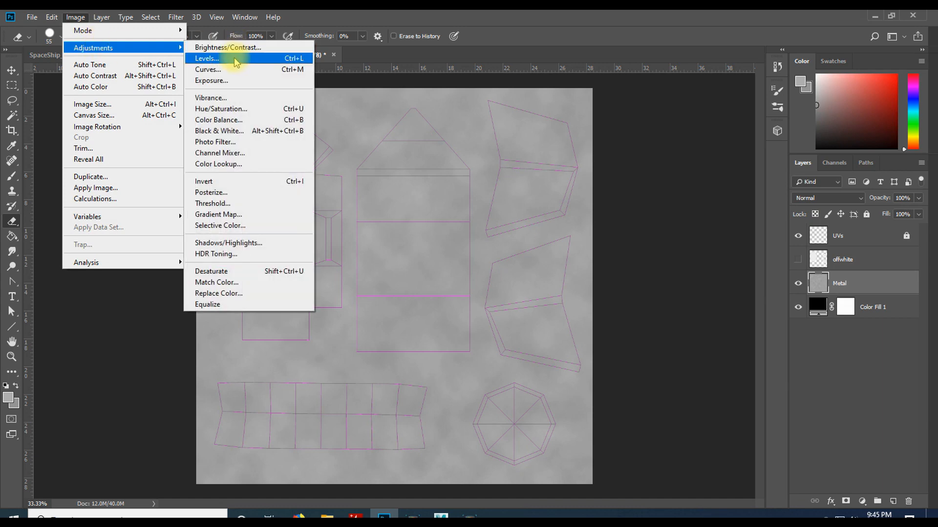
left_click(230, 48)
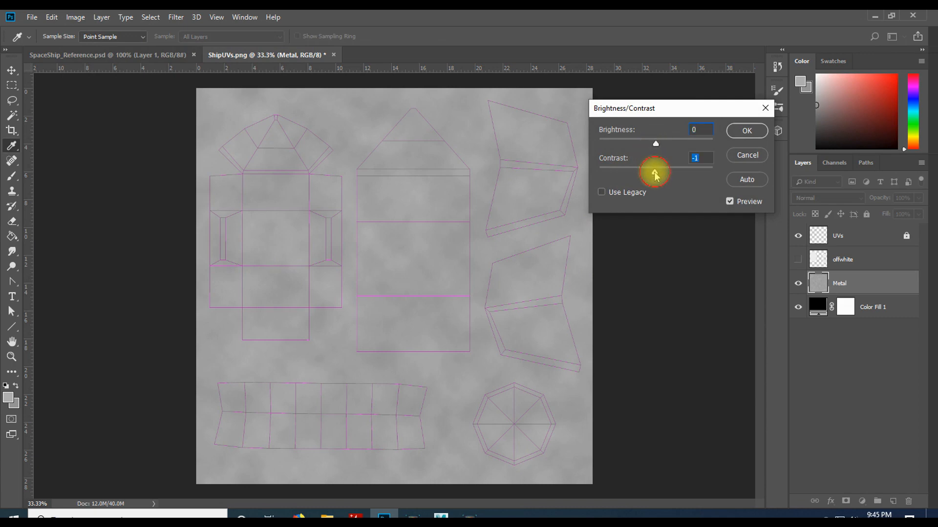
left_click_drag(610, 173, 682, 173)
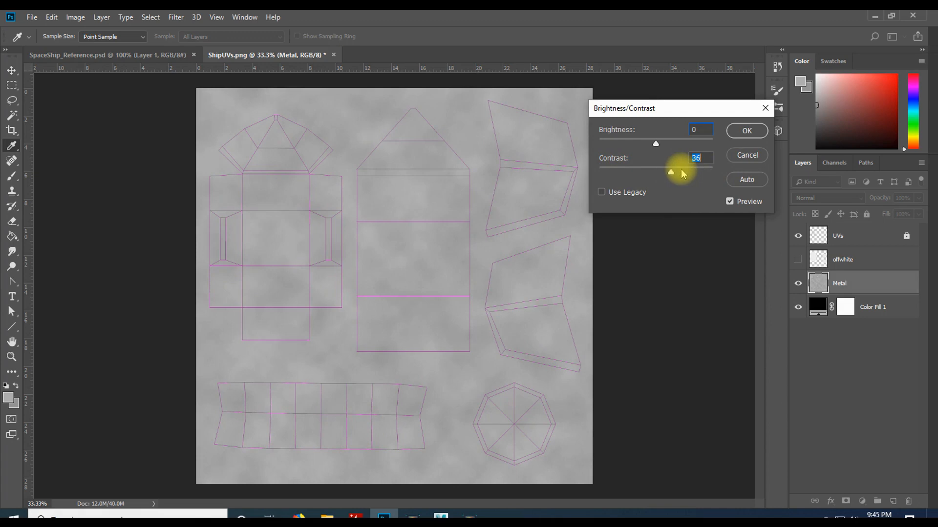
left_click_drag(655, 144, 637, 145)
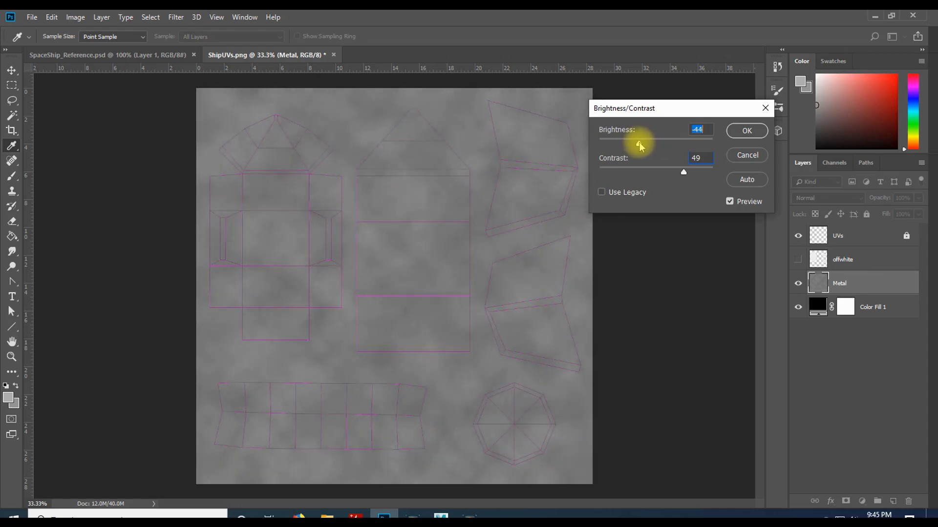
left_click_drag(685, 173, 662, 176)
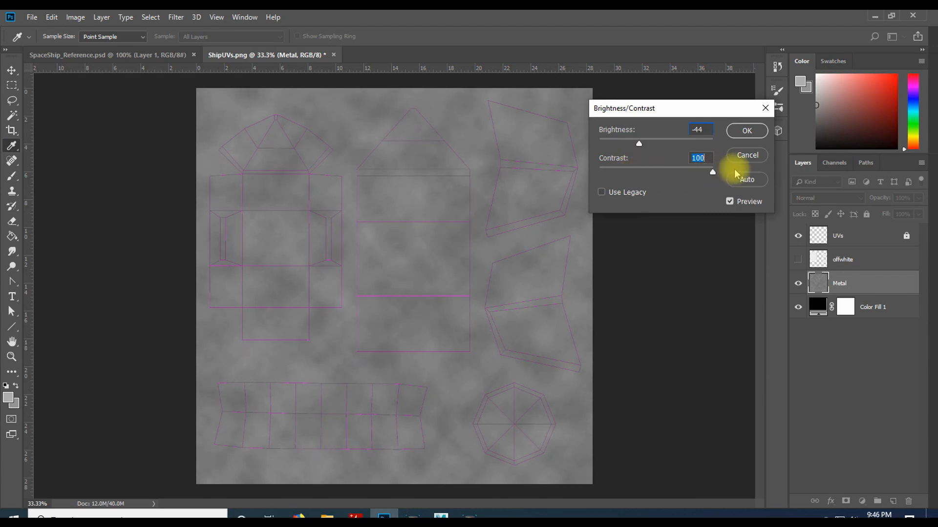
left_click_drag(734, 169, 662, 172)
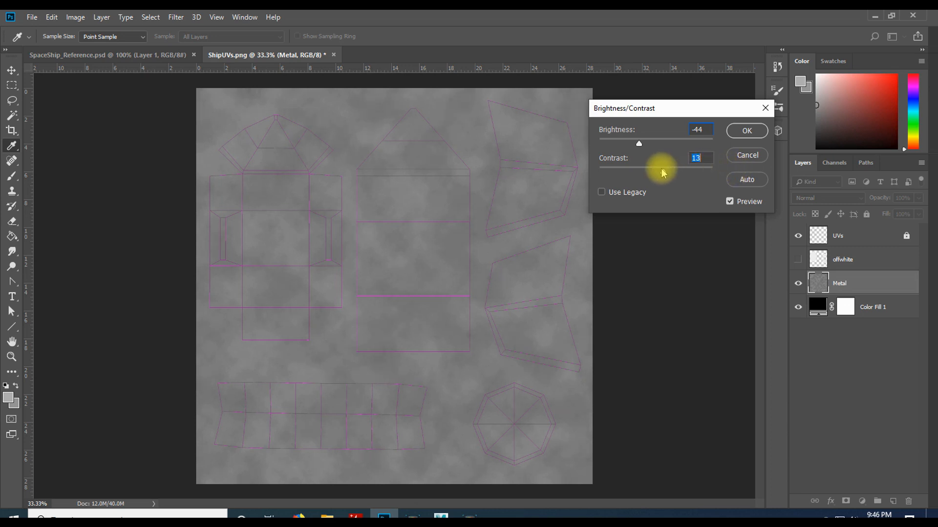
left_click_drag(599, 164, 594, 165)
mouse_move(640, 144)
left_mouse_down()
mouse_move(655, 143)
mouse_move(643, 144)
left_mouse_up()
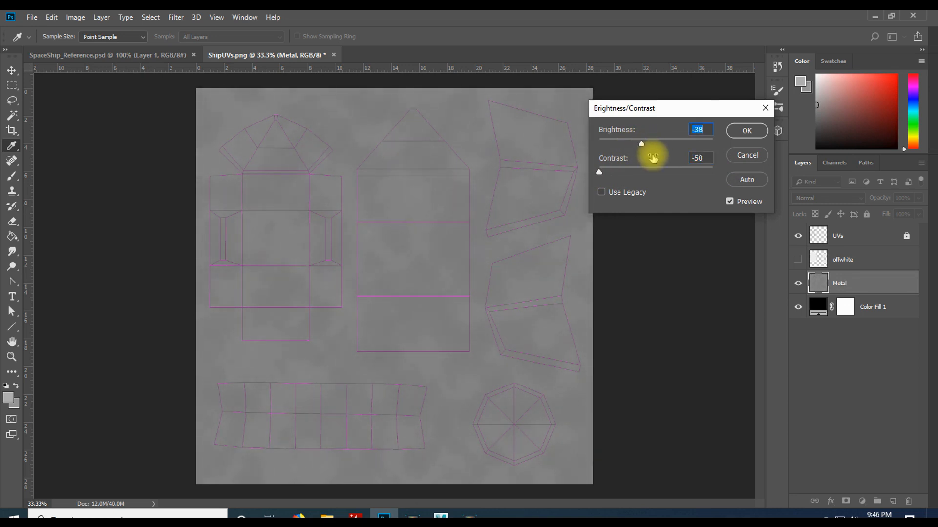
left_click(746, 131)
key("e")
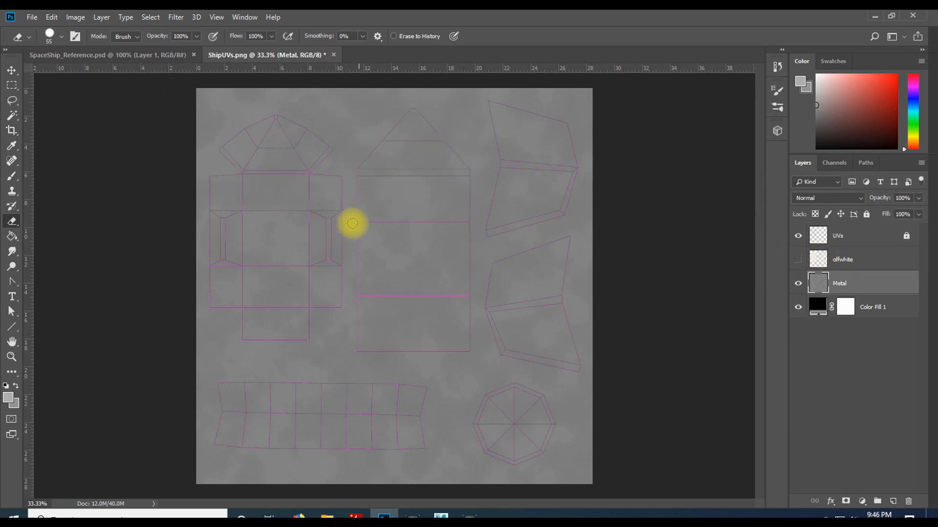
Add 3% uniform, monochromatic noise to the Metal layer
left_click(178, 18)
mouse_move(268, 190)
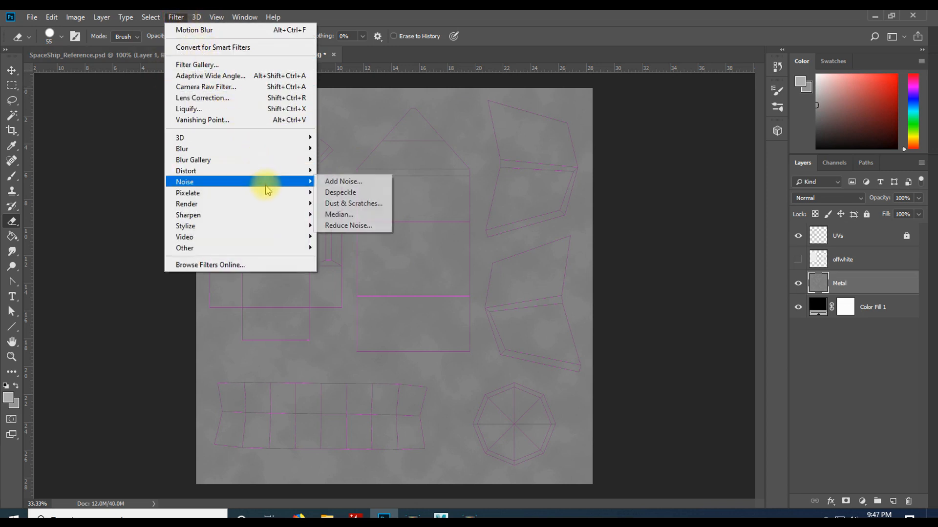
left_click(363, 184)
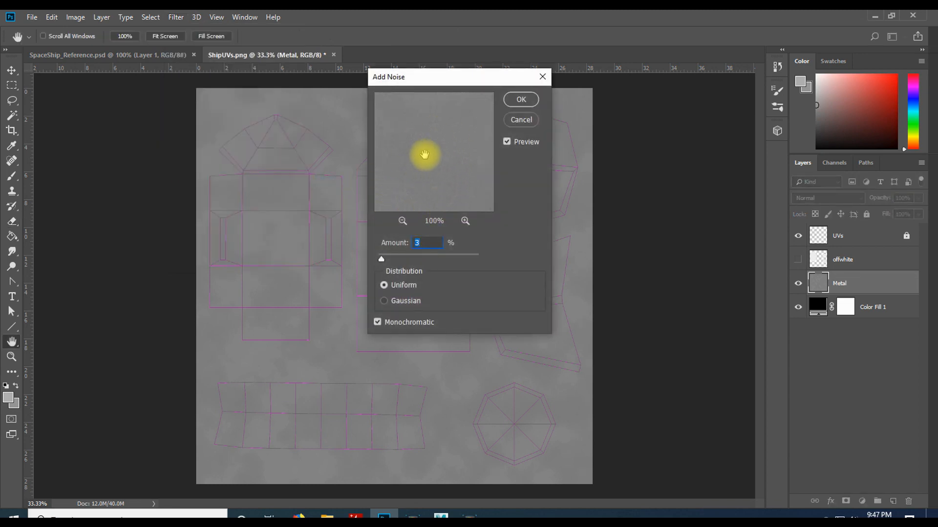
left_click(422, 243)
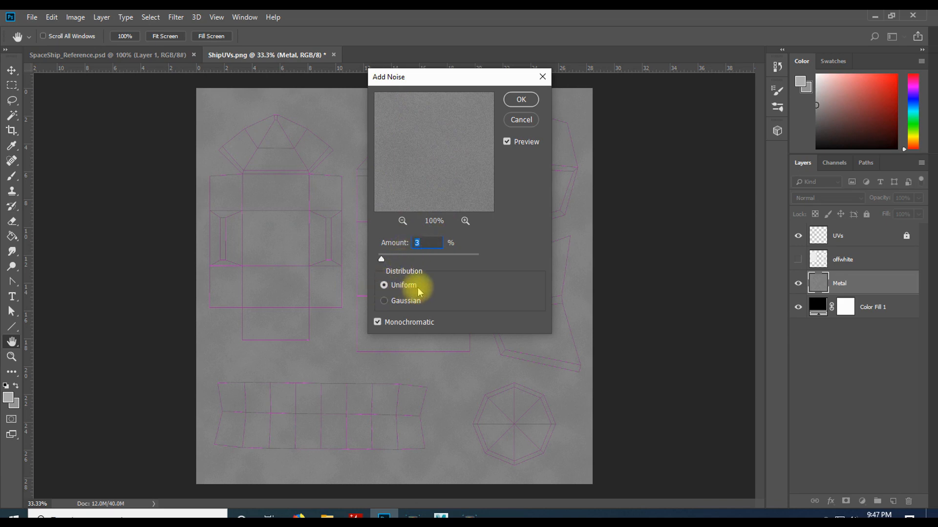
left_click(378, 322)
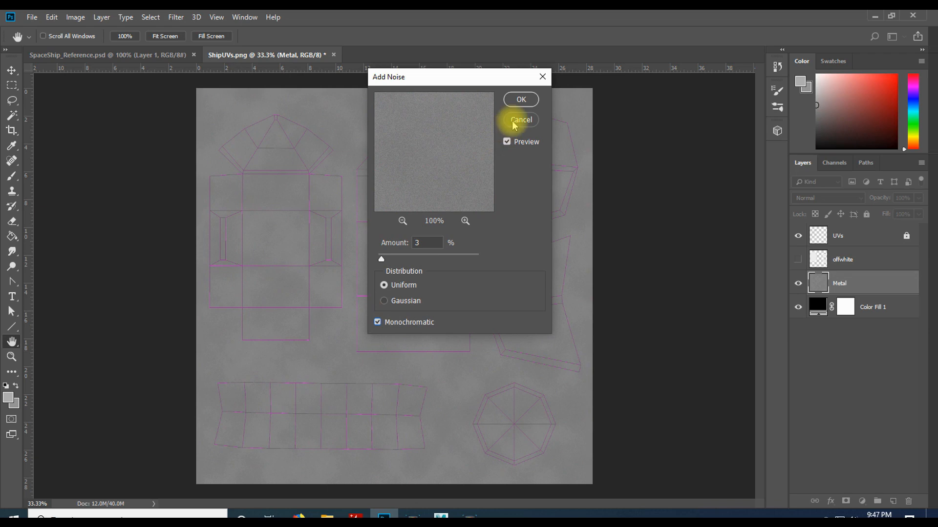
left_click(518, 100)
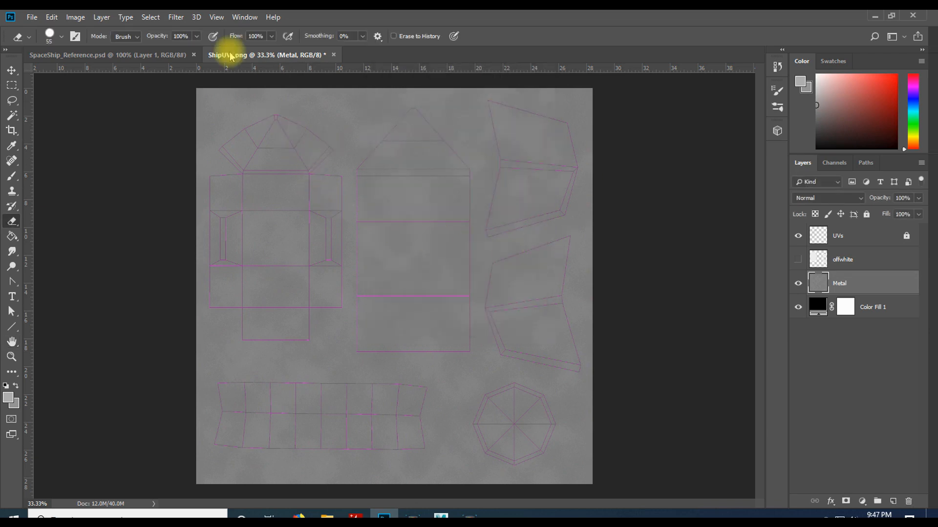
Apply a Motion Blur to the Metal layer with an angle of -21° and a distance of 17 pixels
left_click(183, 23)
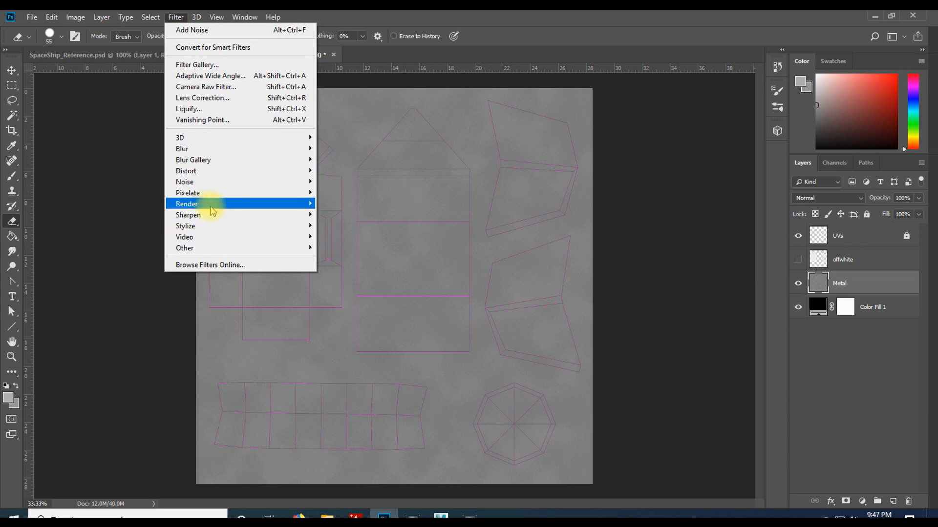
mouse_move(209, 148)
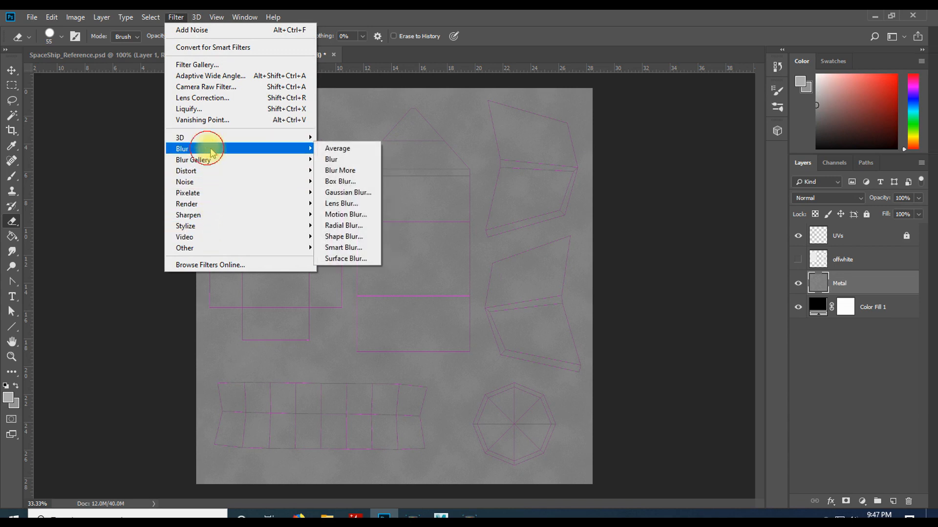
left_click(355, 215)
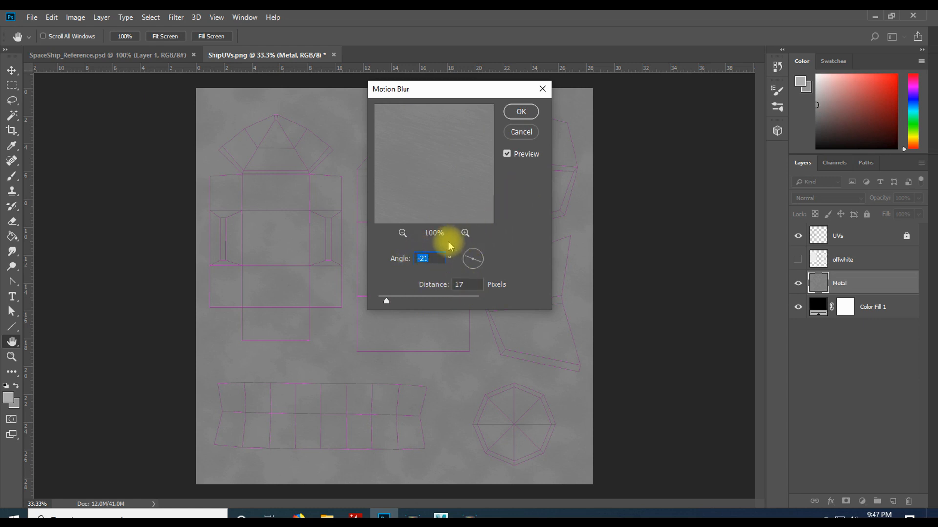
left_click(521, 112)
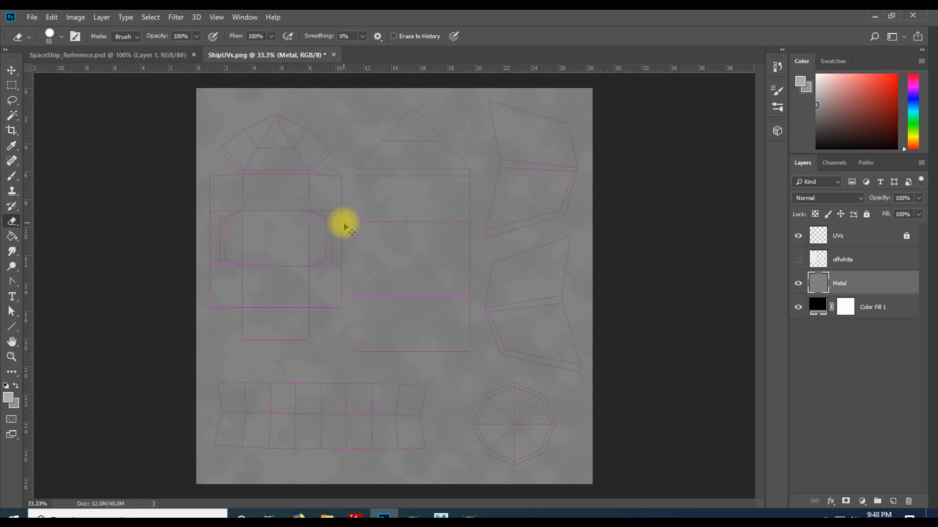
Examine the brushed streaks on the Metal layer up close, ending on the full canvas
key("ctrl+plus")
key("ctrl+plus")
key("ctrl+plus")
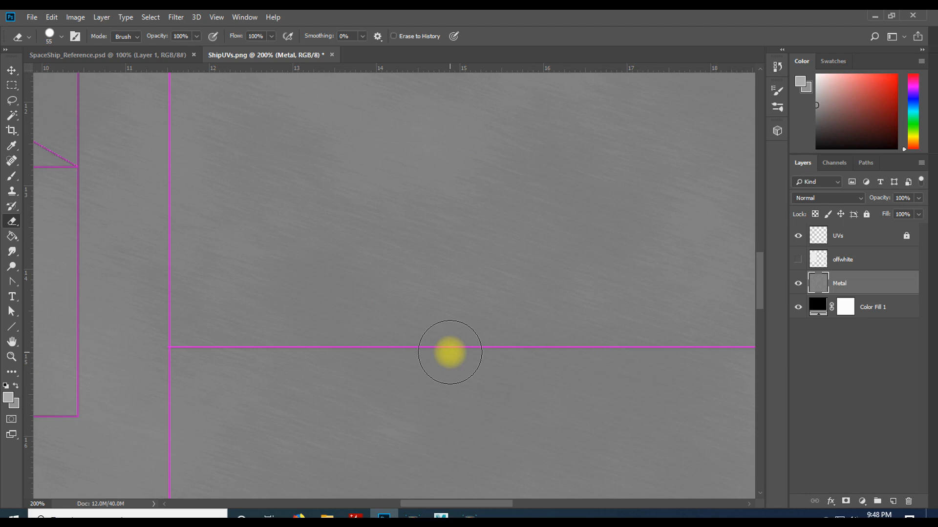
key("ctrl+minus")
key("ctrl+minus")
key("ctrl+minus")
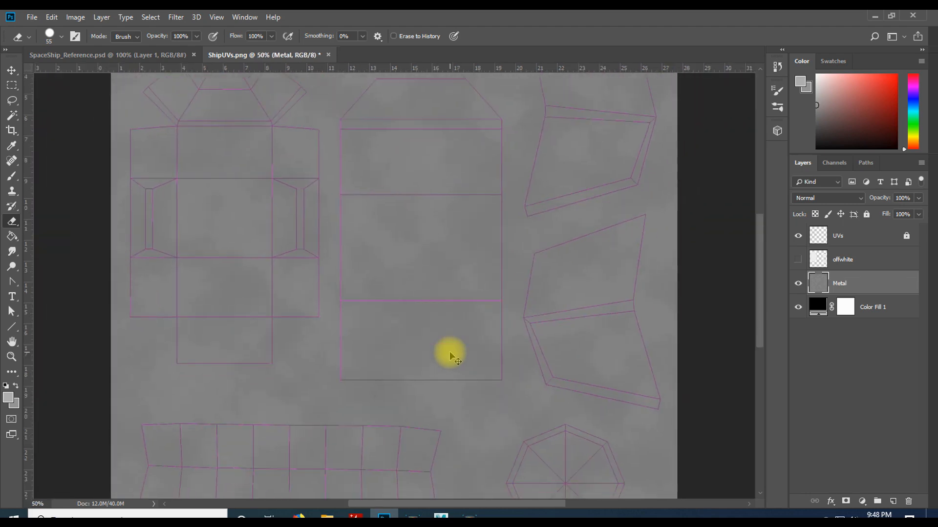
key("ctrl+minus")
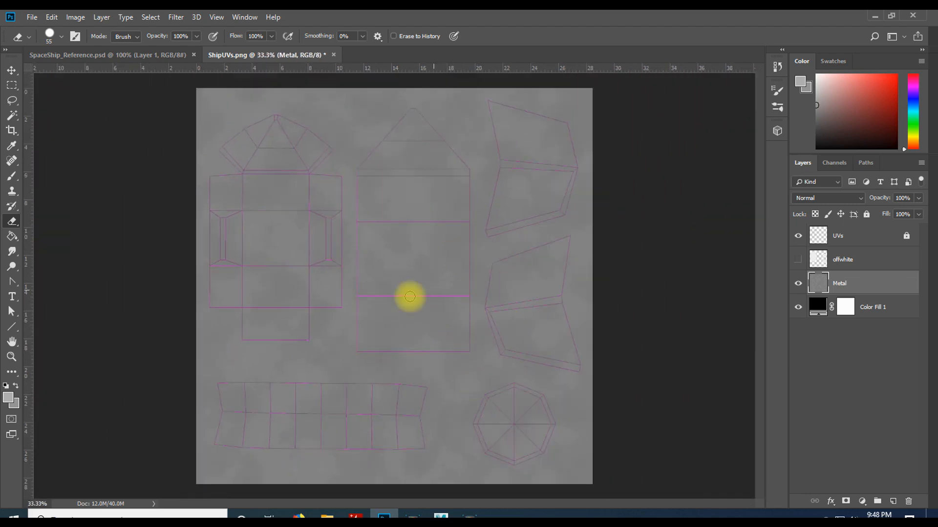
Show the offwhite layer, try Multiply blending on it, and settle on the Lighten blend mode
left_click(797, 259)
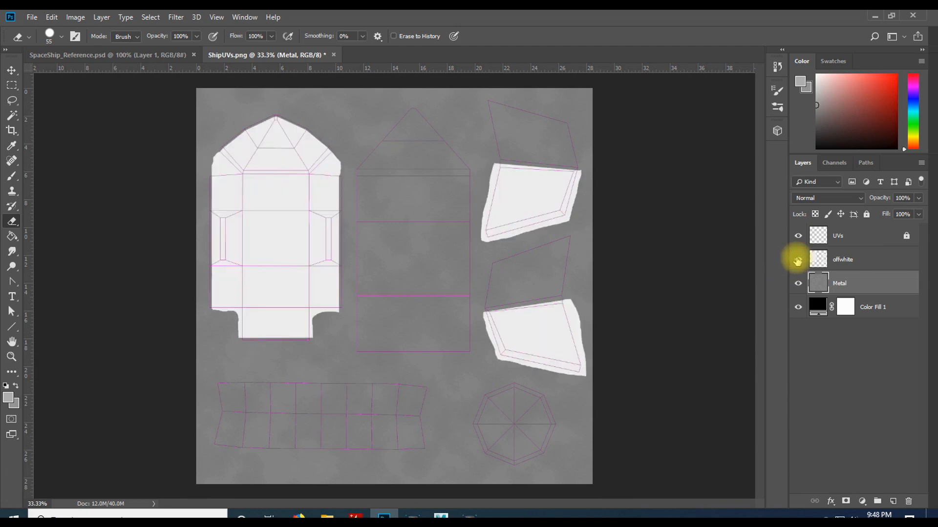
left_click(874, 260)
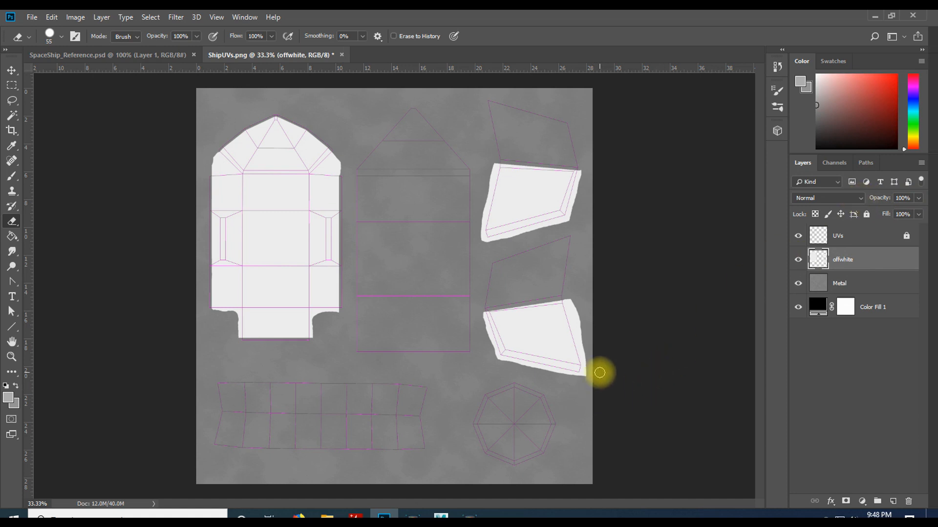
left_click(825, 198)
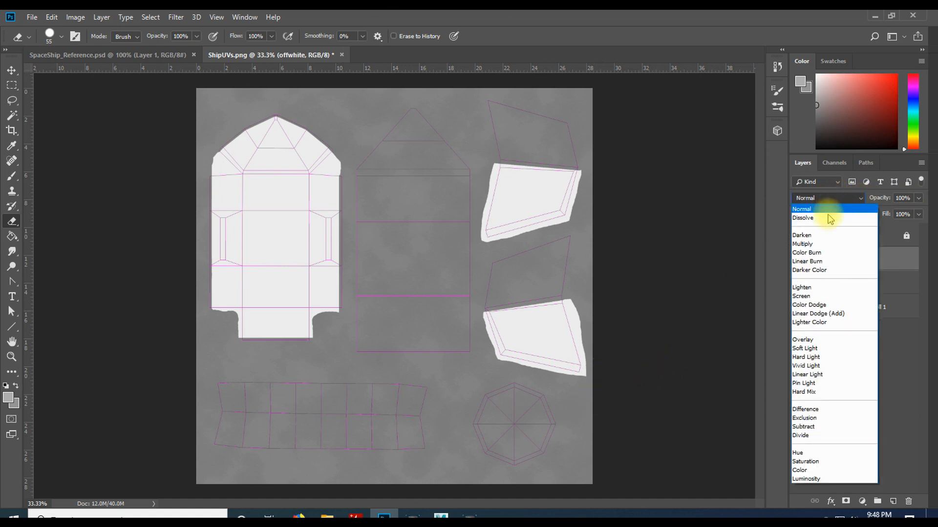
left_click(831, 244)
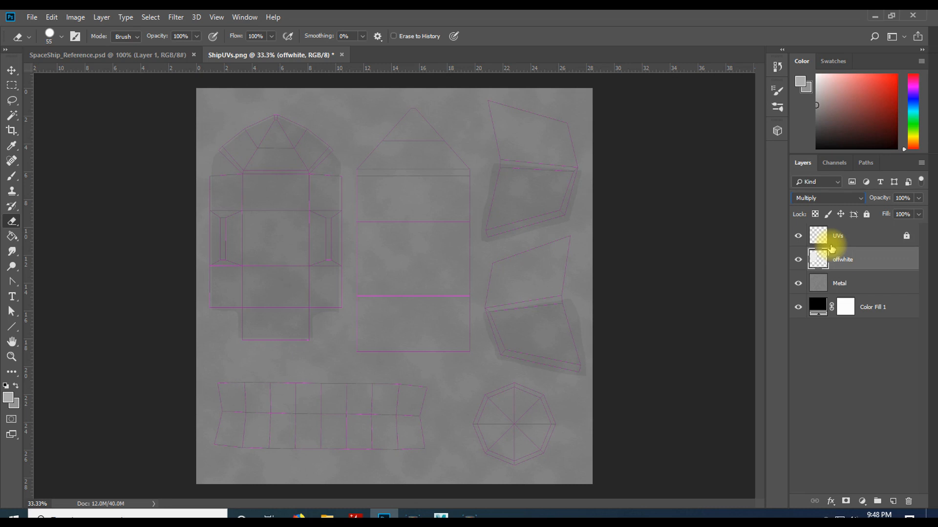
left_click(831, 198)
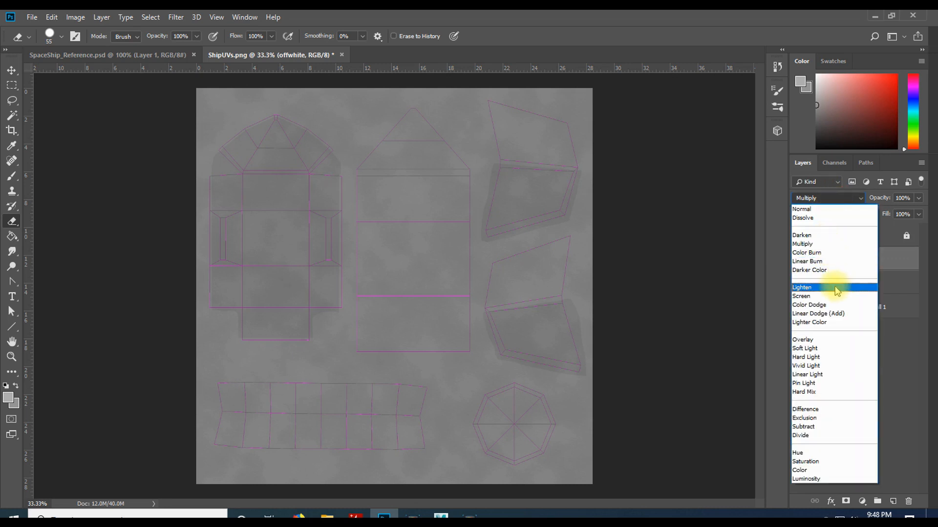
left_click(827, 288)
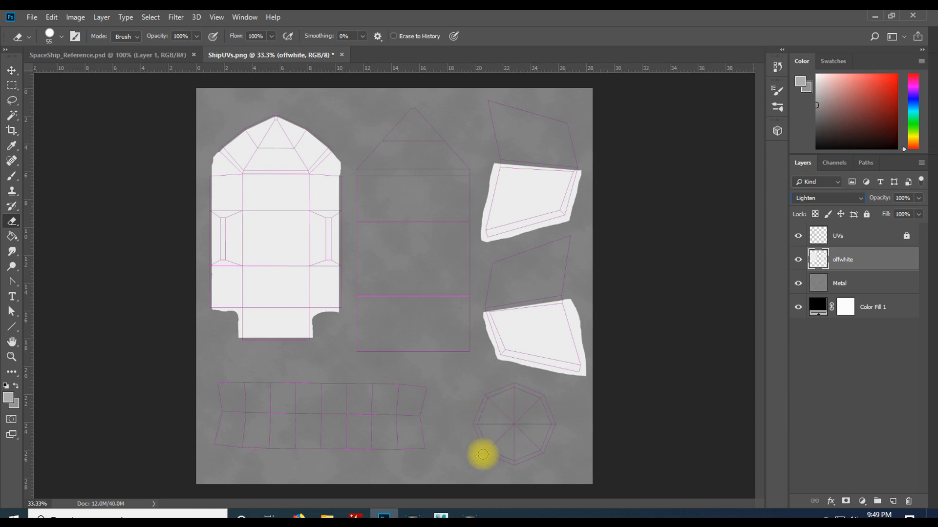
Add a new empty layer directly above Metal and activate the Rectangular Marquee tool
left_click(856, 282)
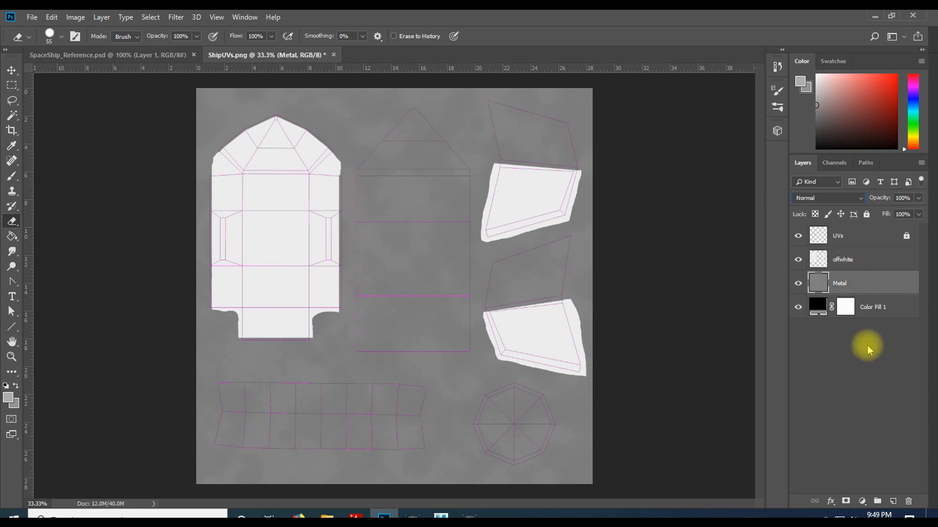
left_click(893, 502)
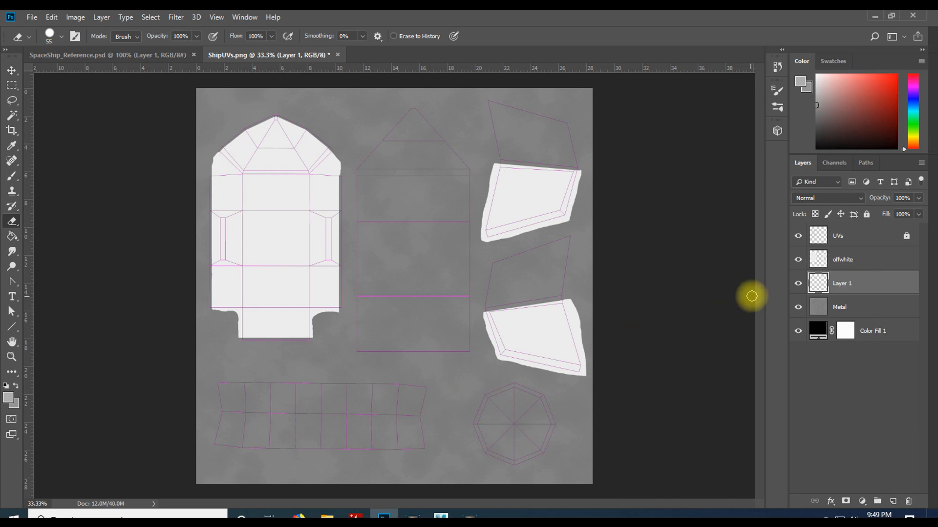
left_click(12, 85)
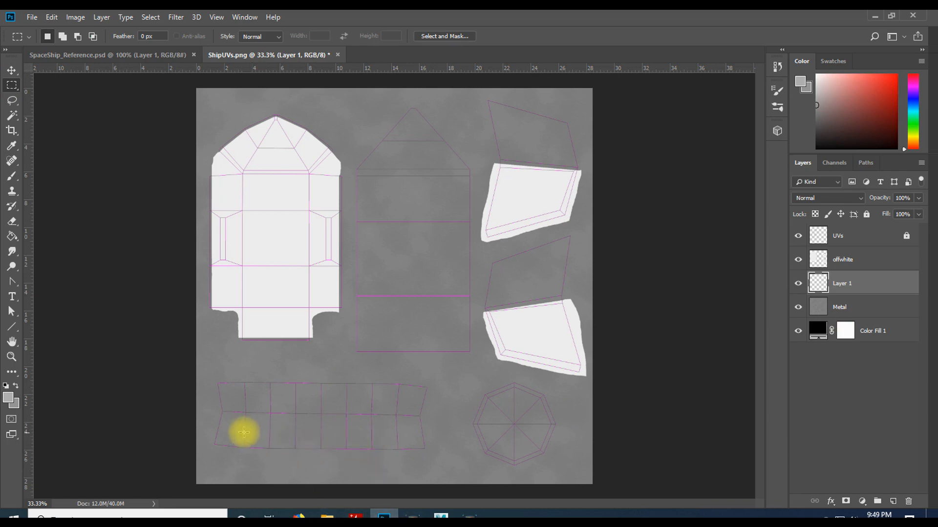
Switch to Maya and select the upper row of the long strip UV shell to check where those faces sit on the ship
mouse_move(440, 515)
left_click(472, 482)
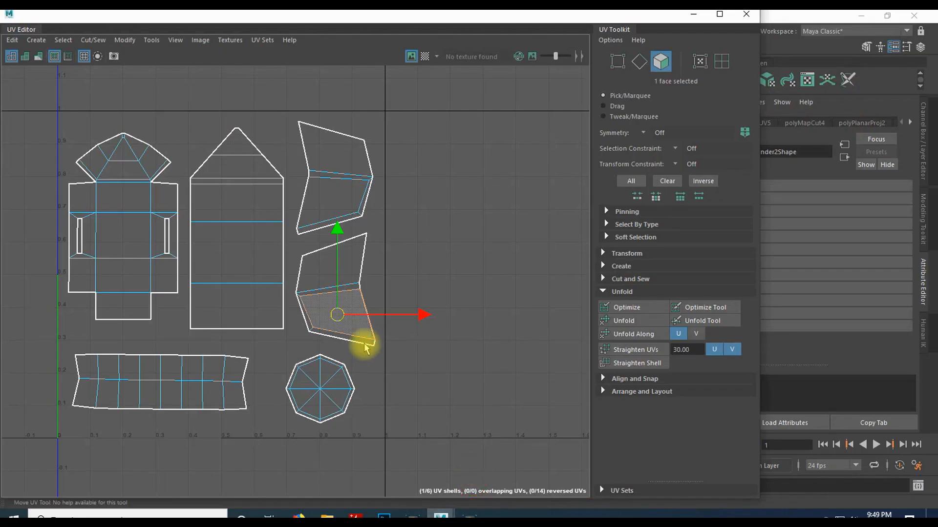
right_click_drag(216, 361, 215, 390)
left_click_drag(59, 337, 270, 371)
left_click_drag(655, 17, 673, 352)
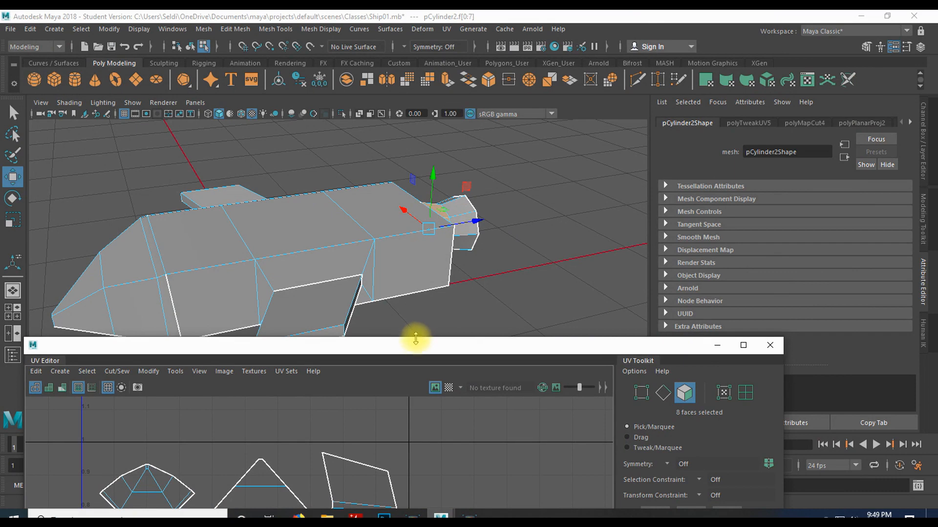
left_click_drag(416, 345, 485, 101)
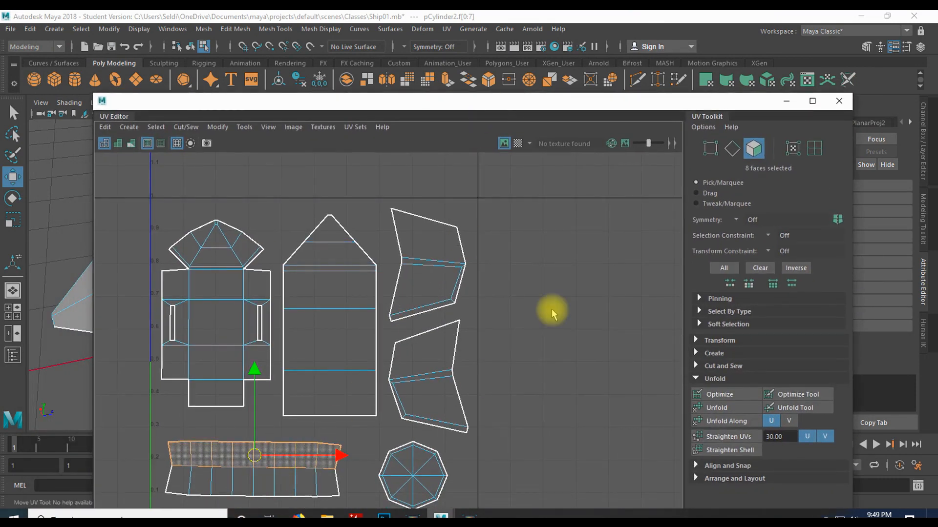
Switch back to Photoshop and select the strip shell's lower row together with the whole octagonal shell using rectangular selections
left_click(385, 516)
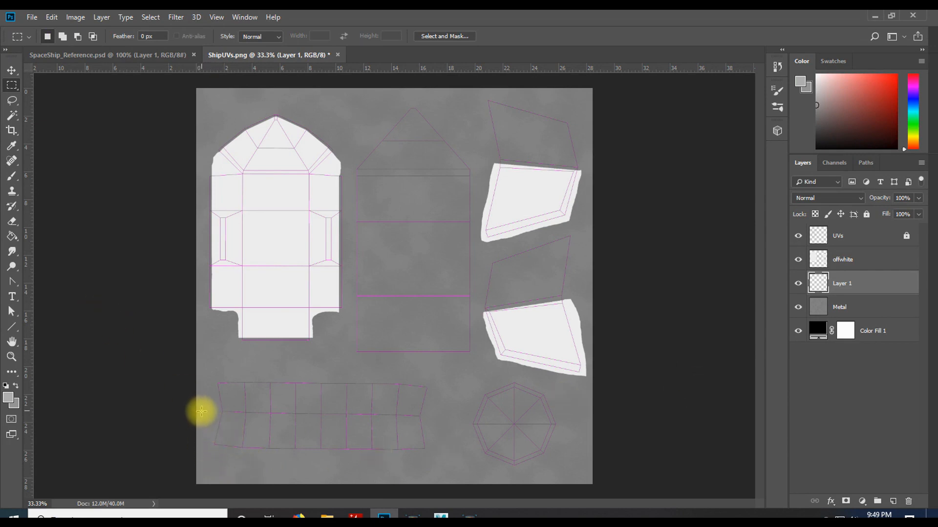
left_click_drag(202, 409, 569, 474)
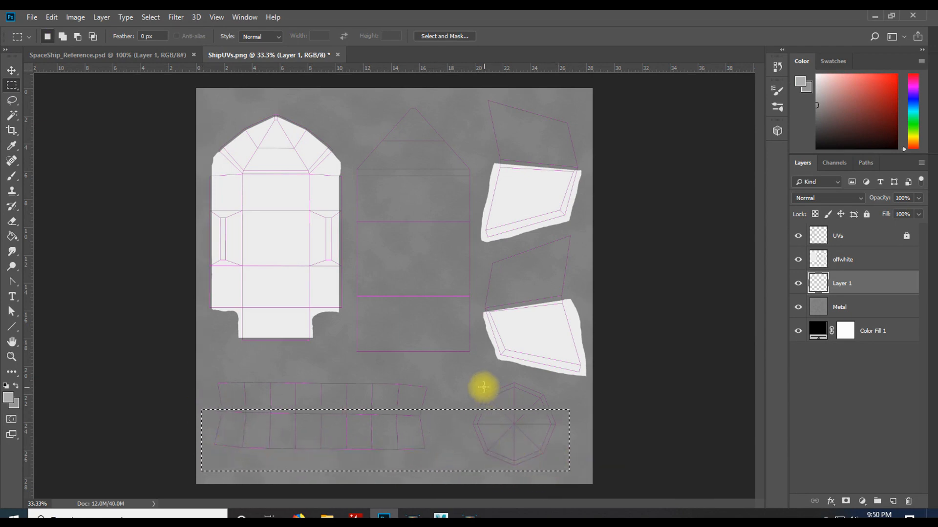
left_click_drag(465, 377, 565, 432, "shift")
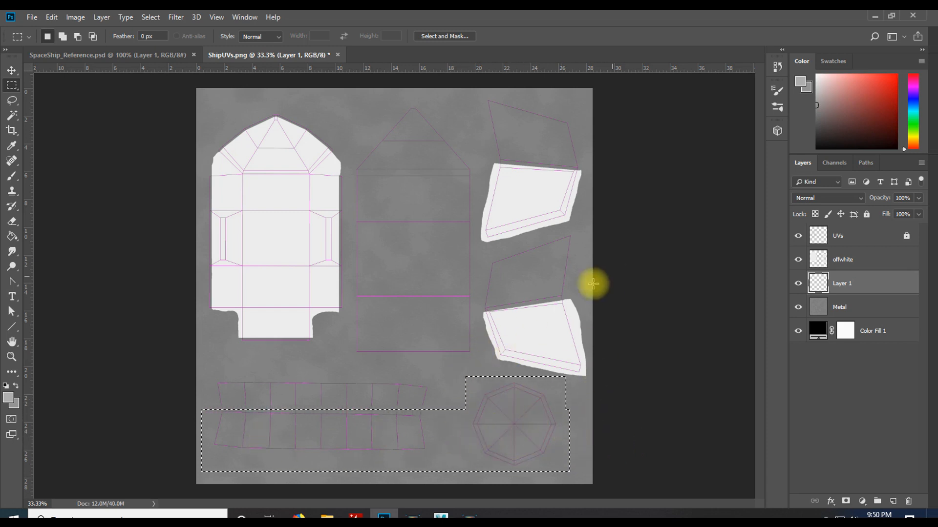
Set the foreground color to brown #573610
left_click(800, 83)
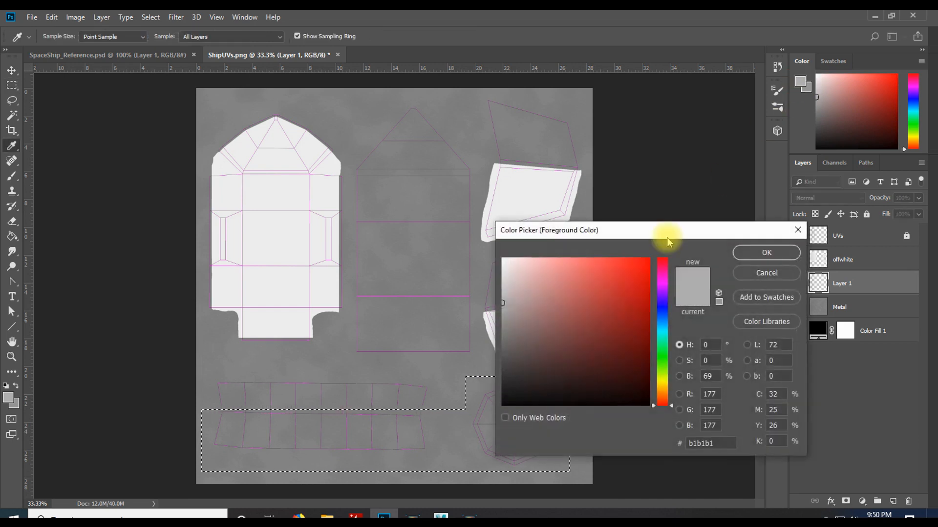
left_click(650, 402)
left_click_drag(653, 406, 654, 398)
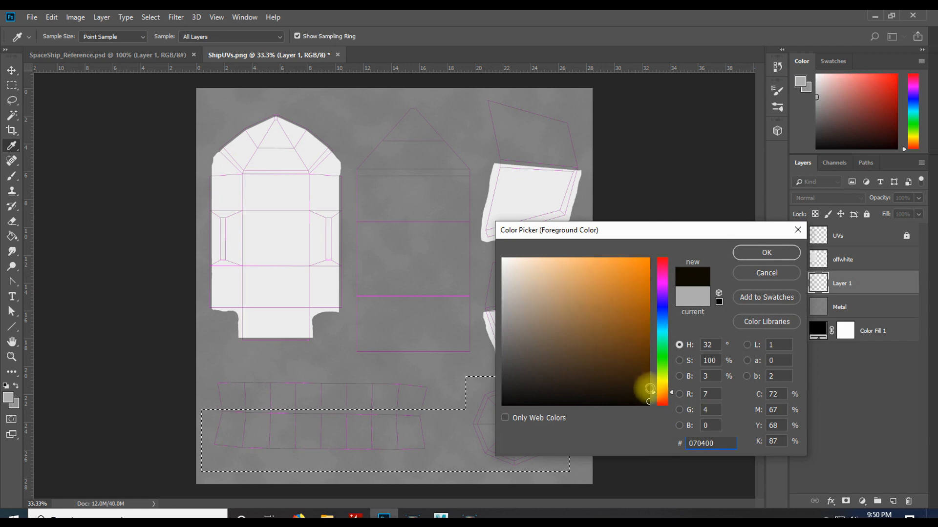
mouse_move(630, 364)
left_mouse_down()
mouse_move(609, 324)
mouse_move(624, 342)
mouse_move(587, 357)
mouse_move(622, 356)
left_mouse_up()
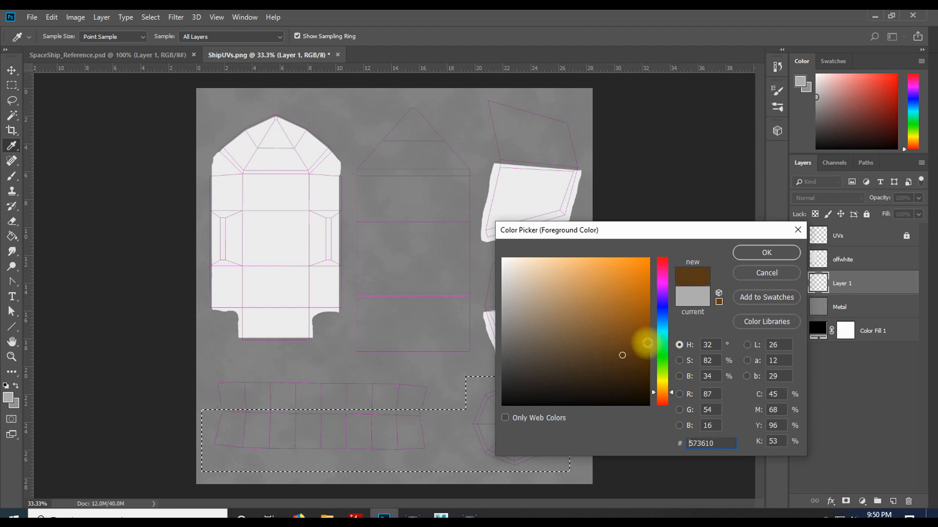
left_click(755, 252)
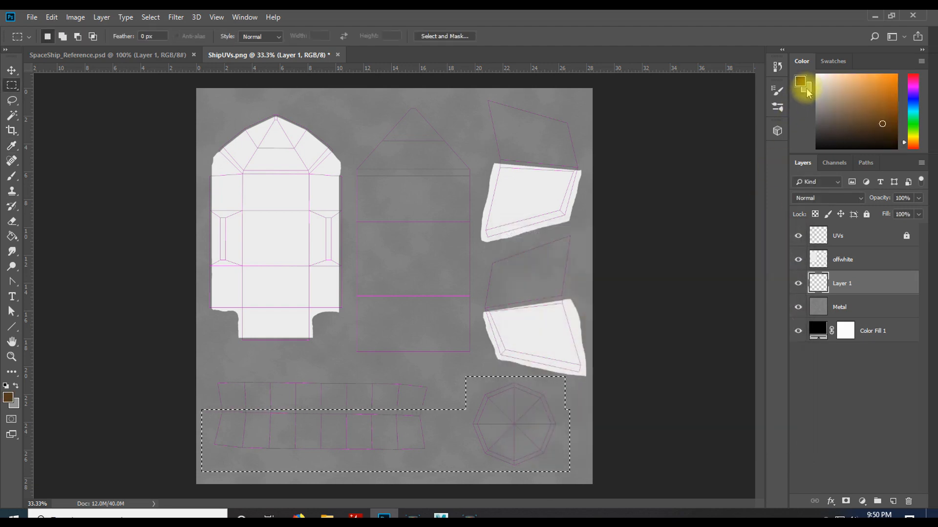
Set the background color to dark brown #44280a and return to the Rectangular Marquee tool
left_click(806, 89)
left_click(806, 89)
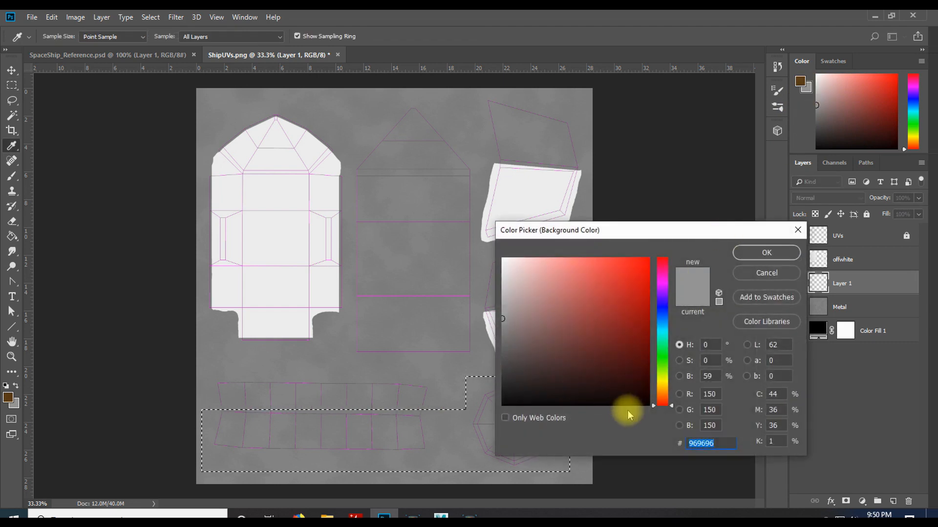
left_click_drag(654, 408, 654, 393)
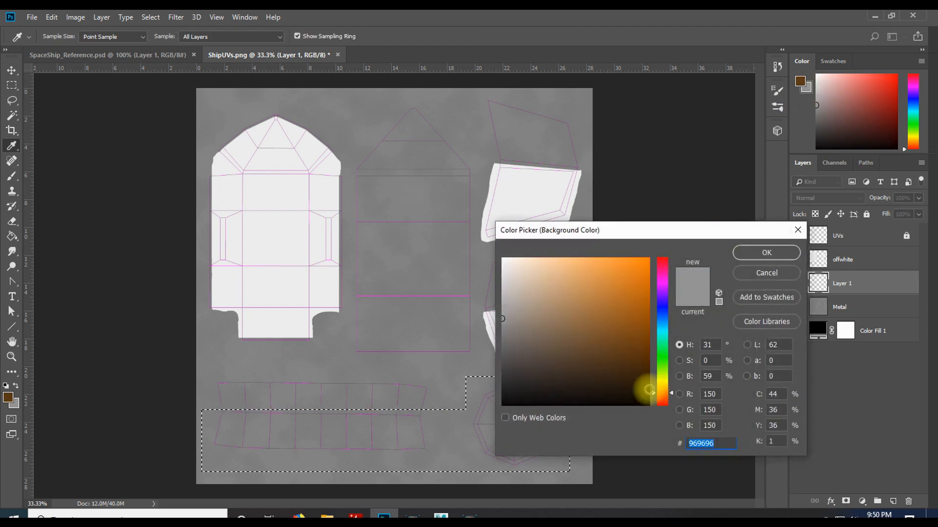
left_click(627, 366)
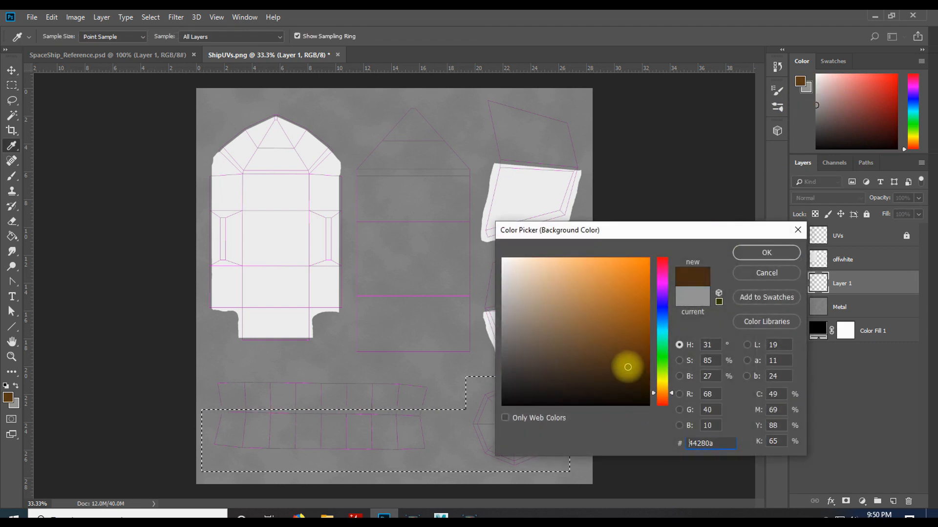
left_click(765, 252)
key("m")
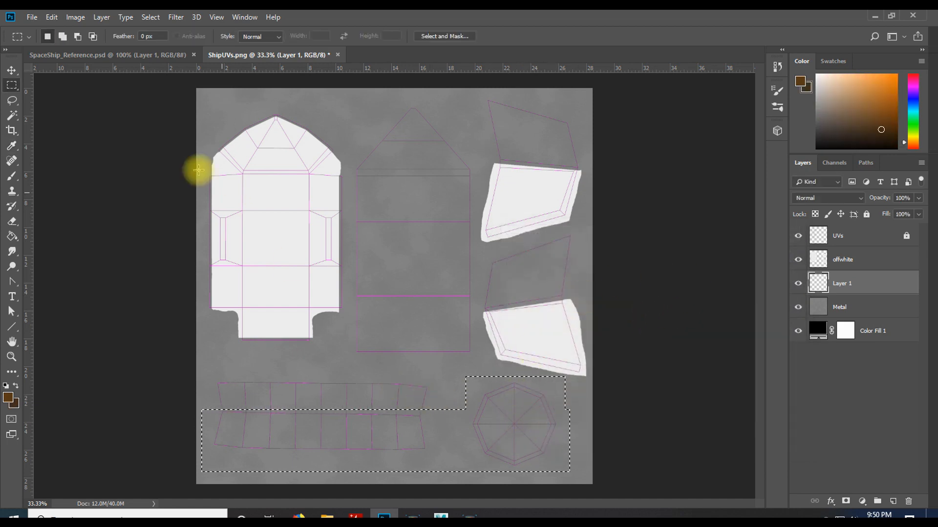
Render Clouds in the two brown tones inside the selection around the strip's lower row and the octagonal shell
left_click(175, 18)
mouse_move(215, 197)
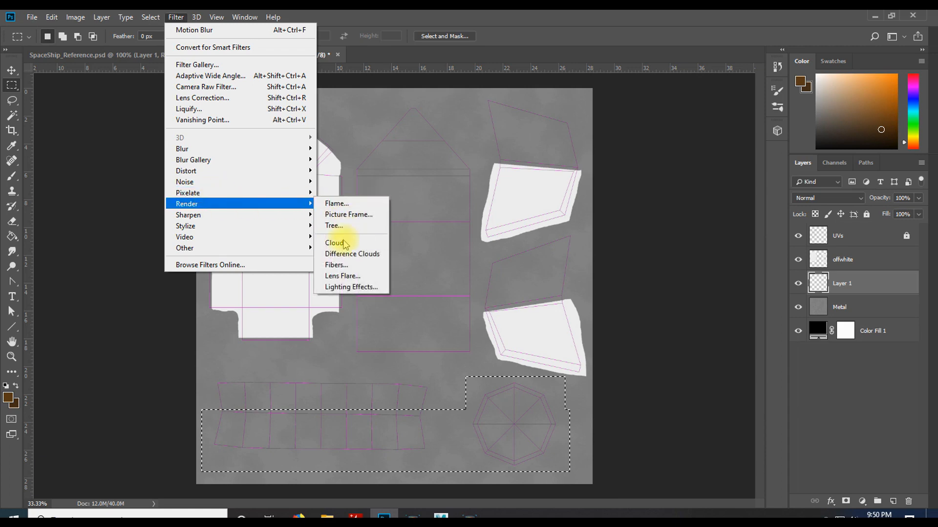
left_click(335, 243)
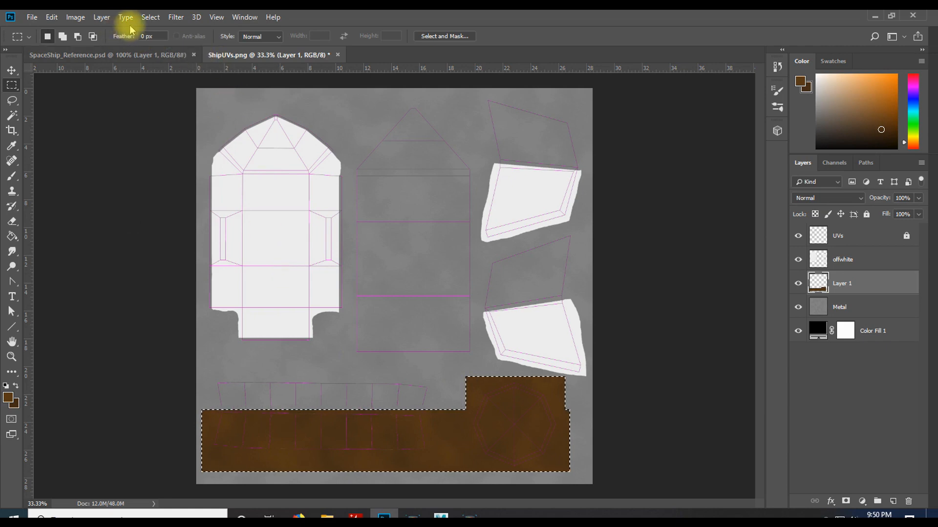
Apply Levels to the brown clouds, raising the black input and lowering the white input to about 196 for stronger contrast
left_click(83, 21)
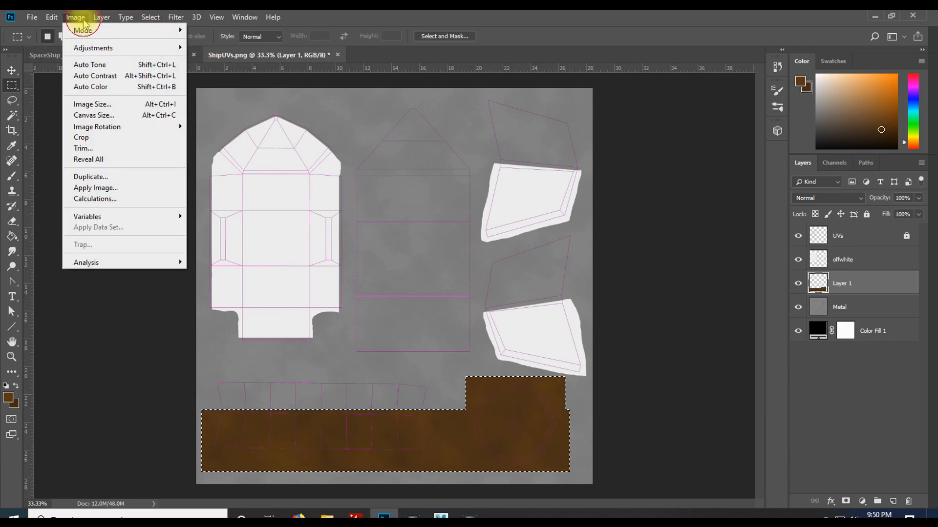
mouse_move(83, 47)
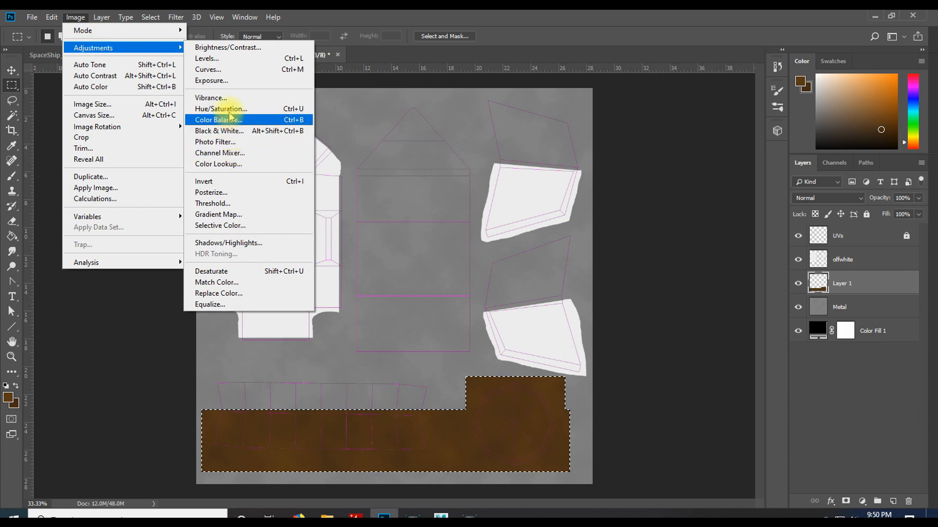
left_click(229, 59)
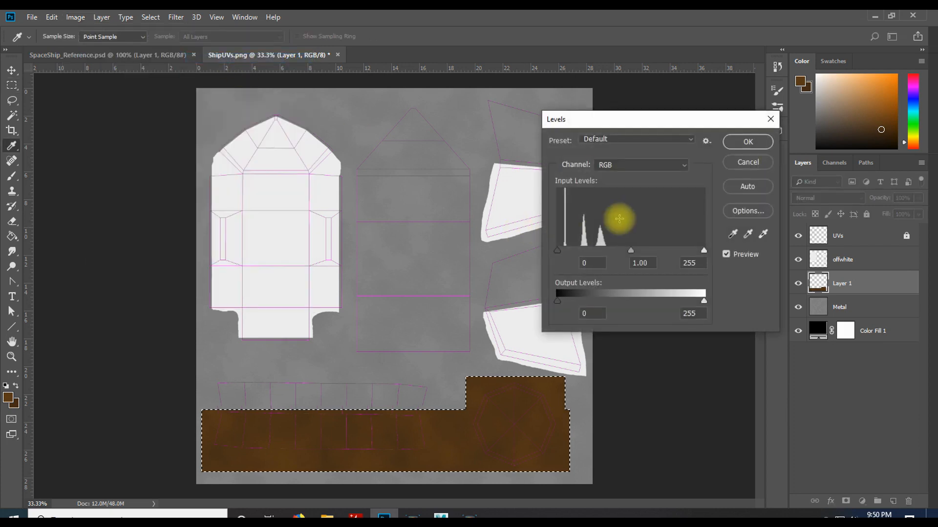
left_click_drag(615, 120, 634, 96)
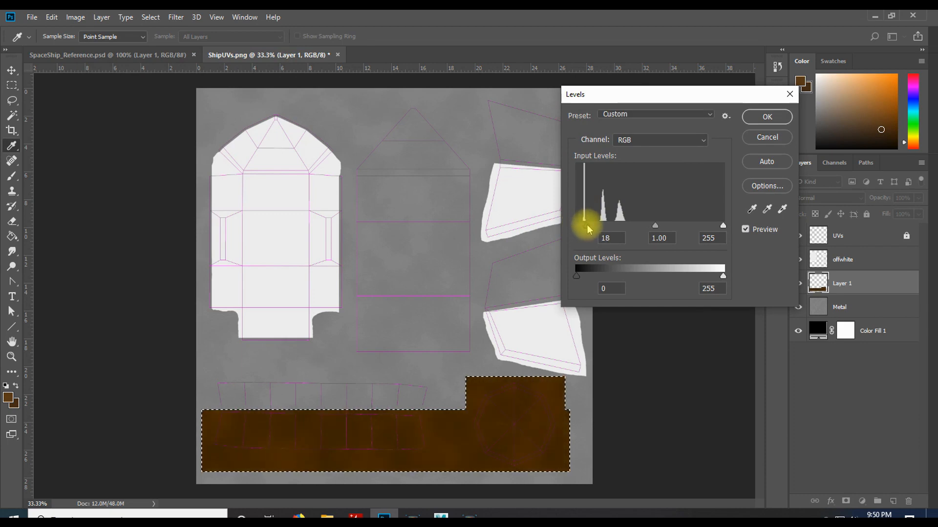
left_click_drag(586, 226, 592, 226)
left_click_drag(722, 226, 657, 229)
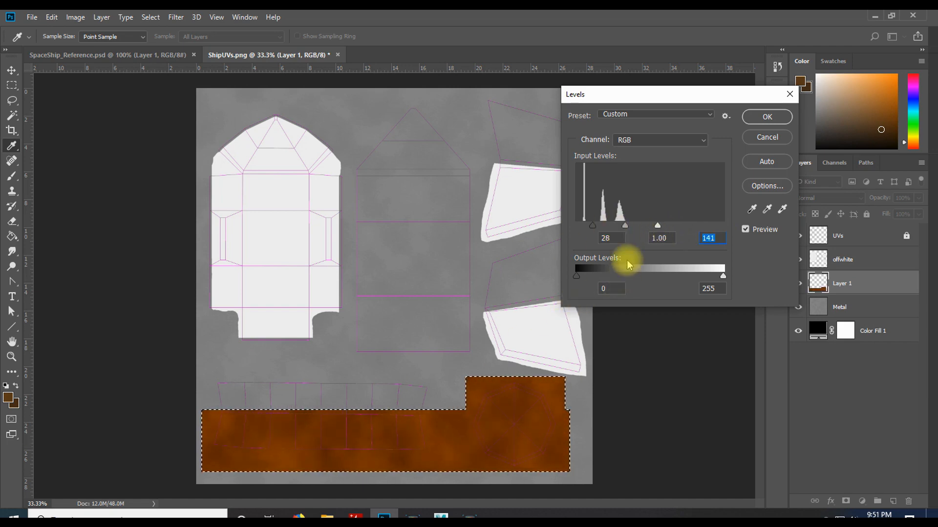
left_click_drag(625, 231, 629, 232)
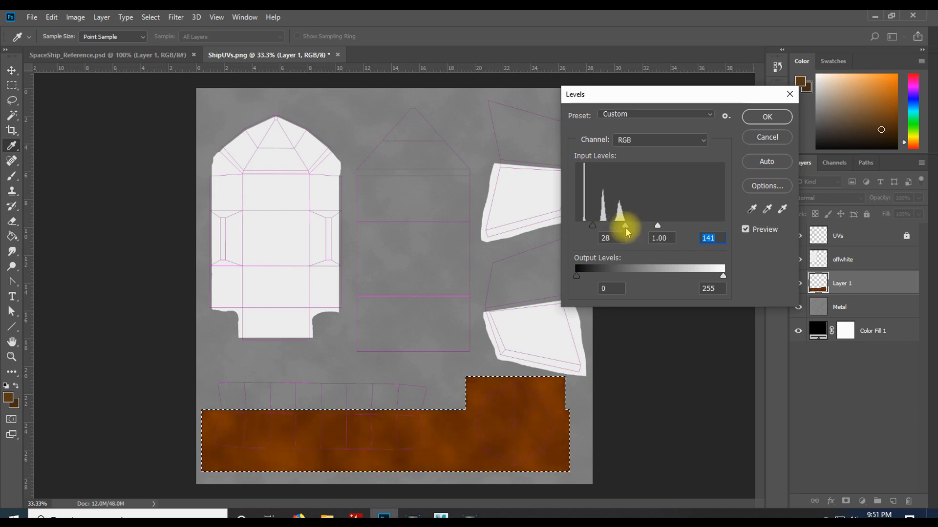
left_click(650, 238)
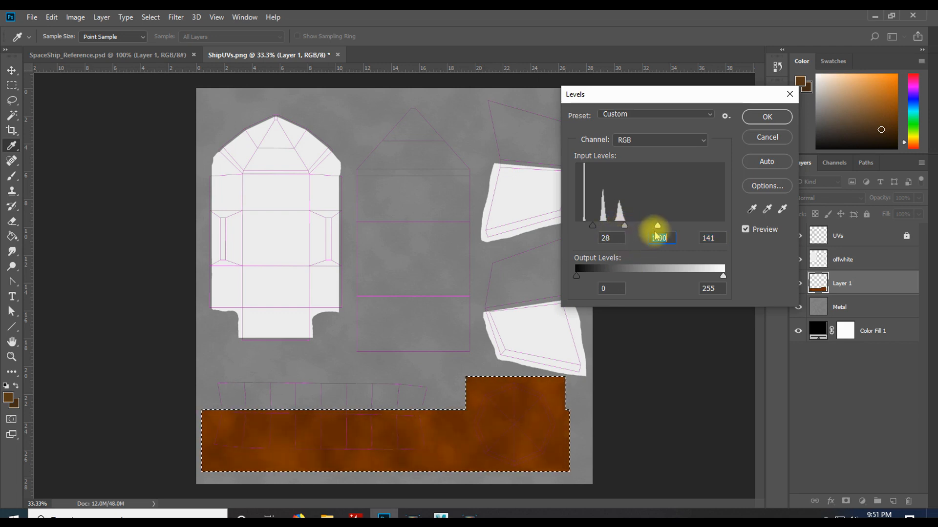
left_click_drag(680, 224, 689, 224)
left_click_drag(593, 224, 599, 225)
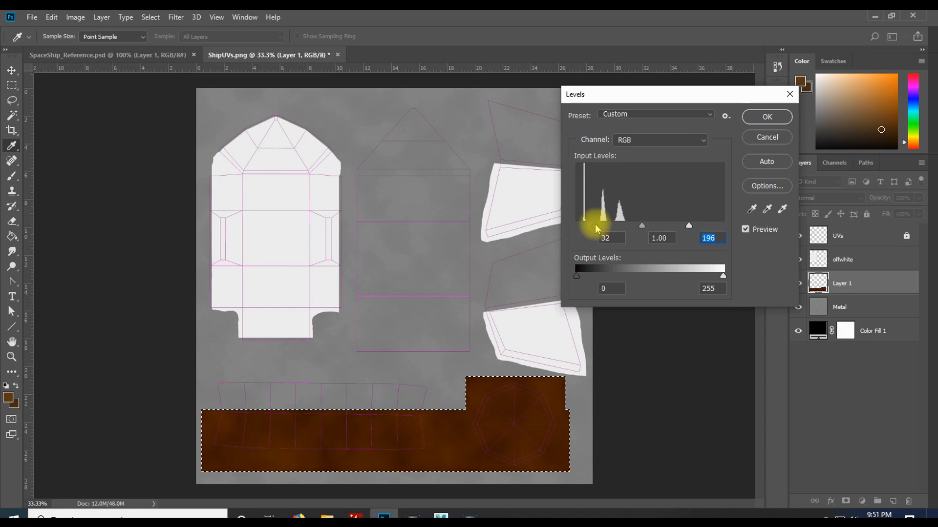
left_click(763, 116)
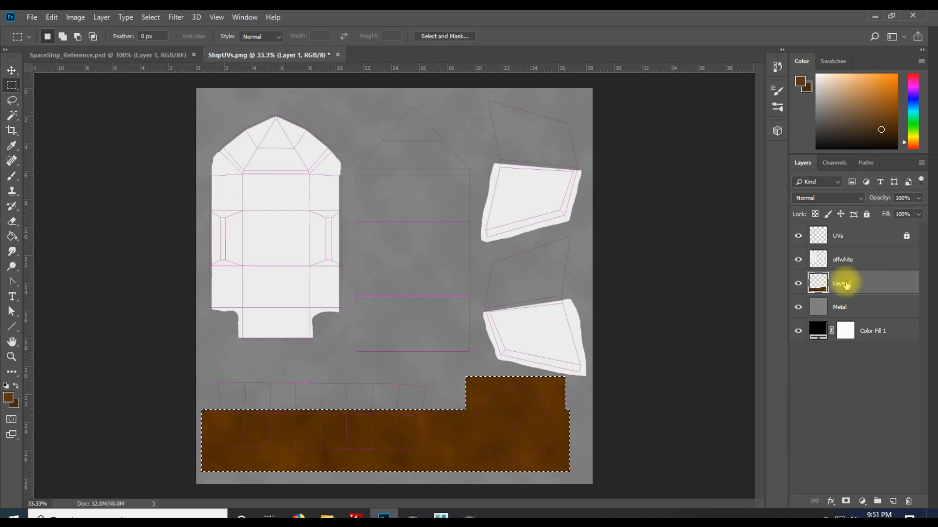
Add a layer mask to Layer 1 from the current selection and make the mask the active target
left_click(845, 502)
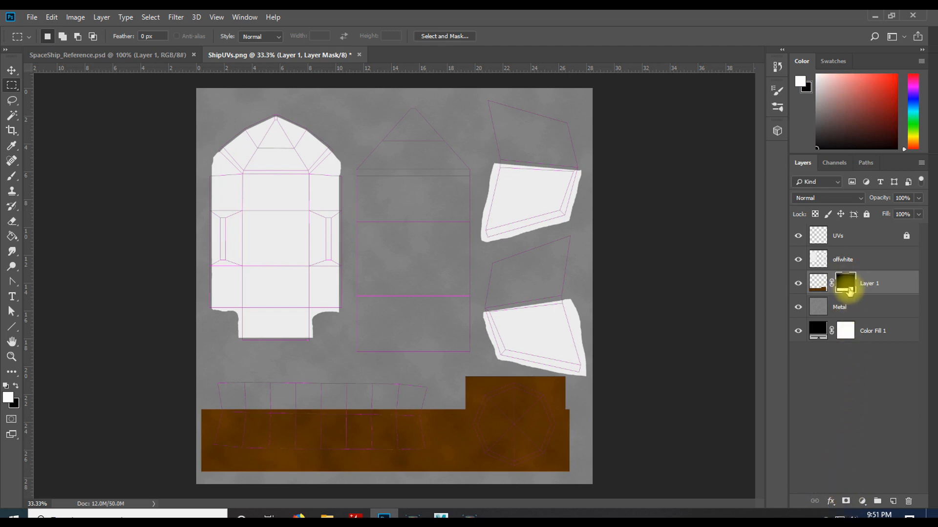
left_click(815, 284)
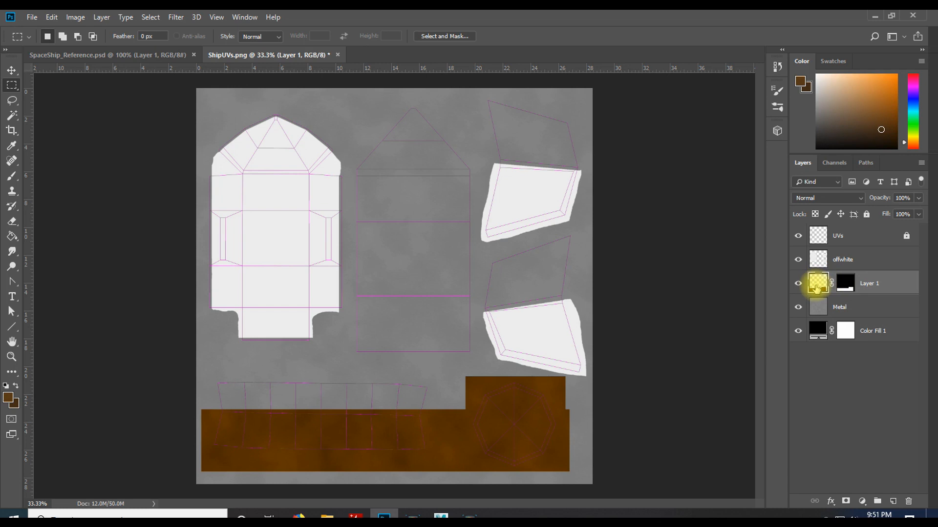
left_click(847, 287)
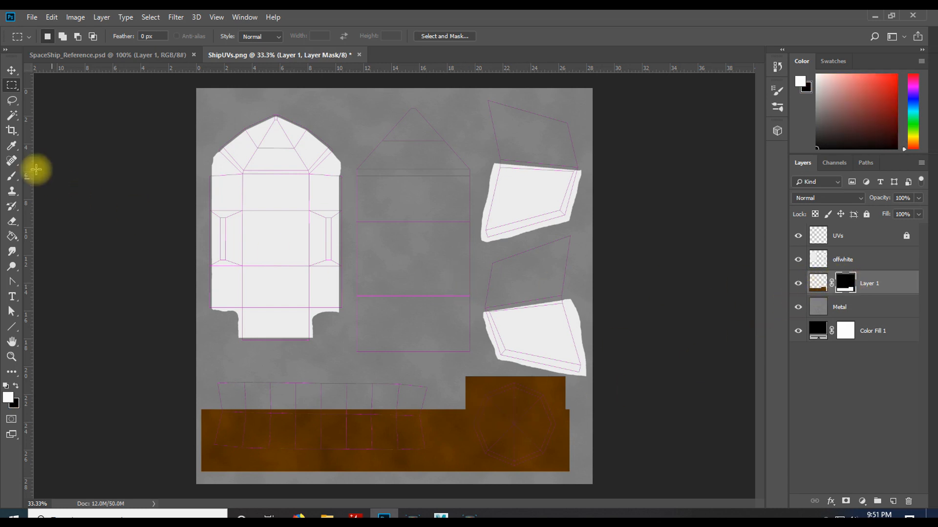
Reselect the brown area with the Magic Wand and render black-and-white Clouds into Layer 1's mask
left_click(12, 116)
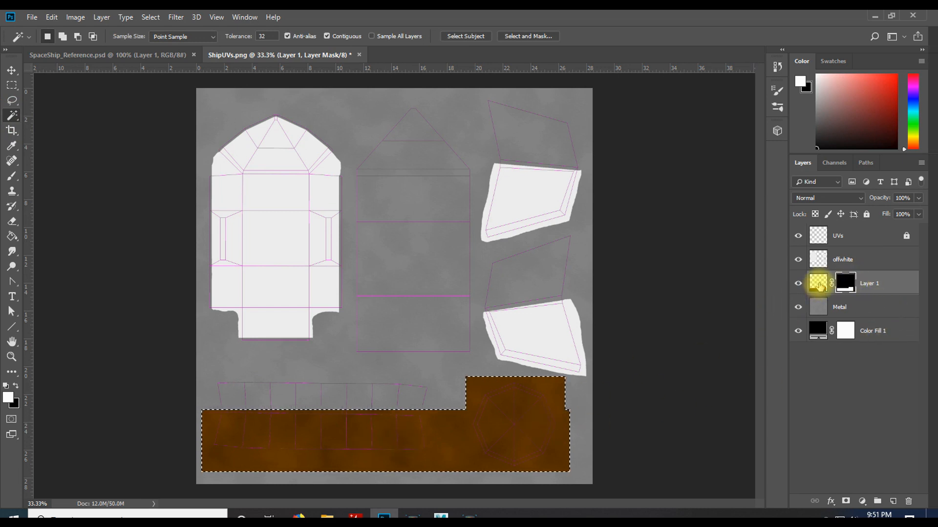
left_click(844, 283)
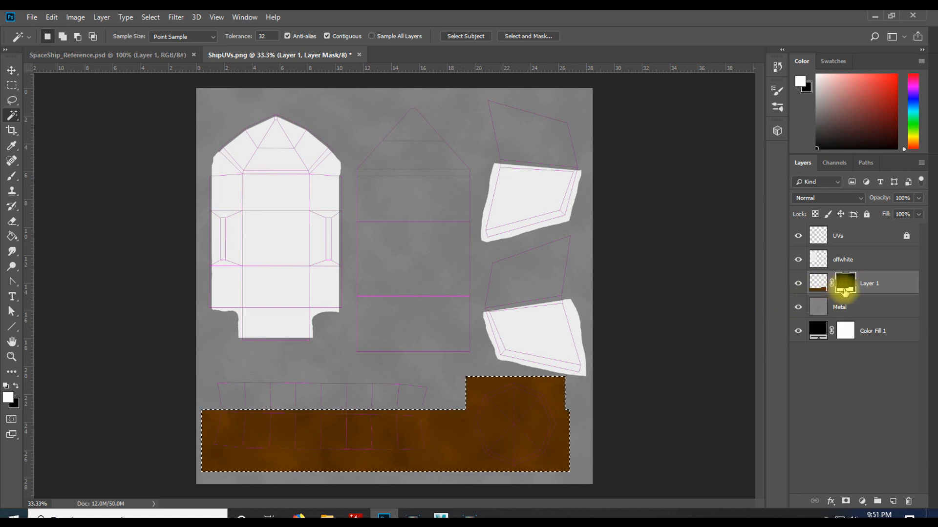
left_click(175, 17)
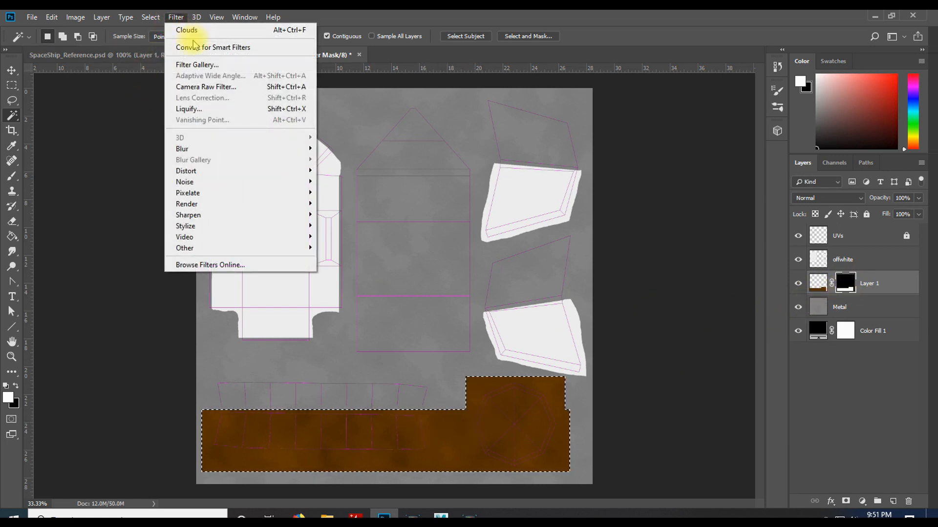
mouse_move(267, 208)
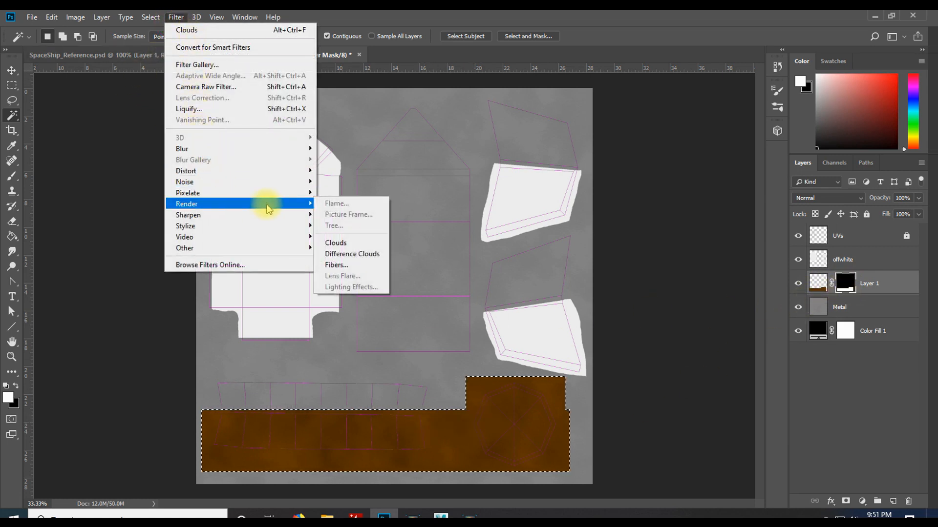
left_click(353, 243)
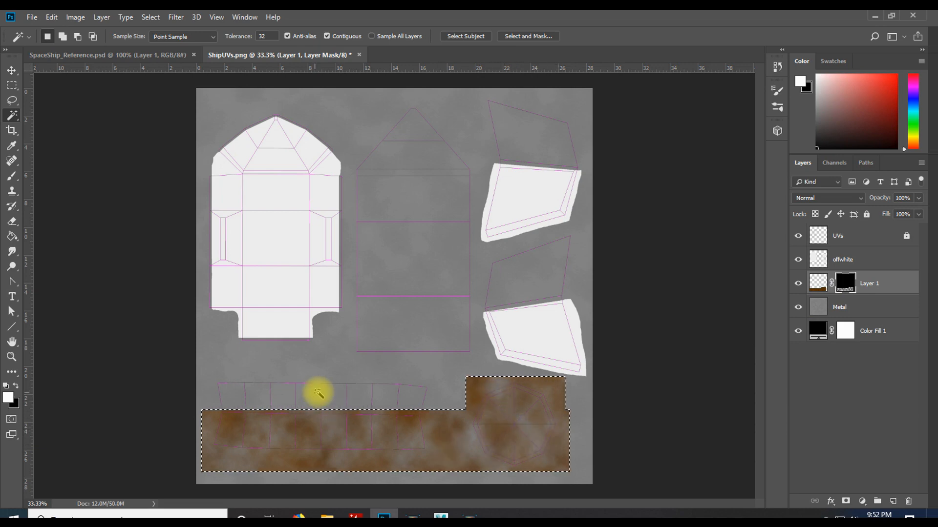
Apply Levels to the Layer 1 mask with a black input of 76 and a white input of 172
left_click(76, 17)
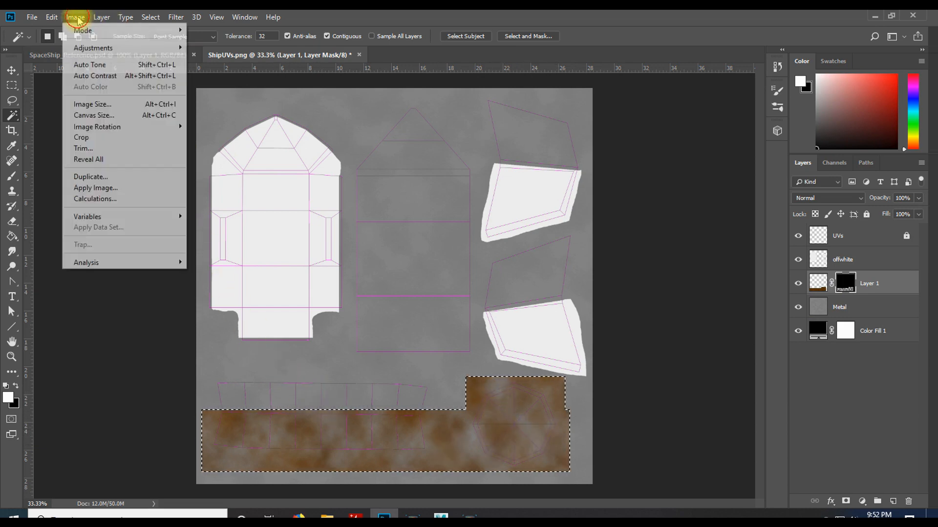
mouse_move(119, 48)
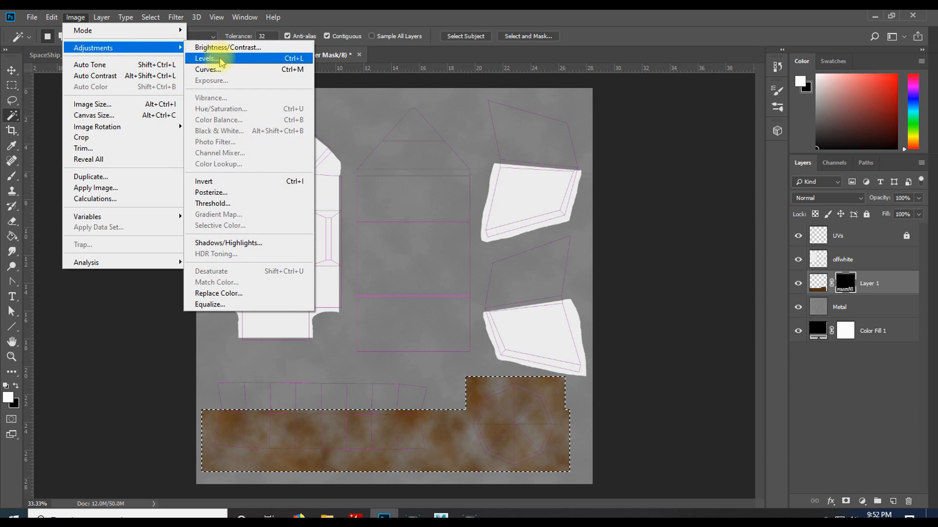
left_click(237, 59)
left_click_drag(578, 225, 619, 226)
left_click_drag(722, 226, 675, 227)
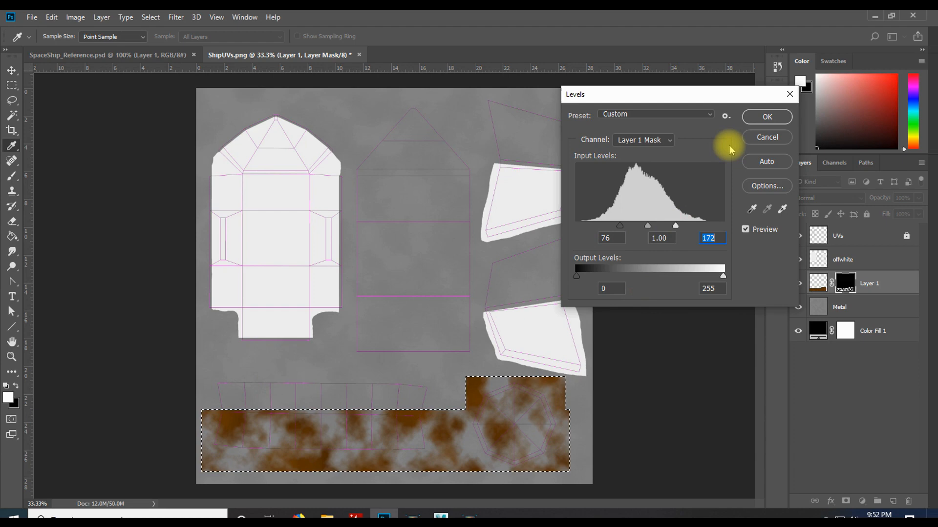
left_click(766, 117)
key("w")
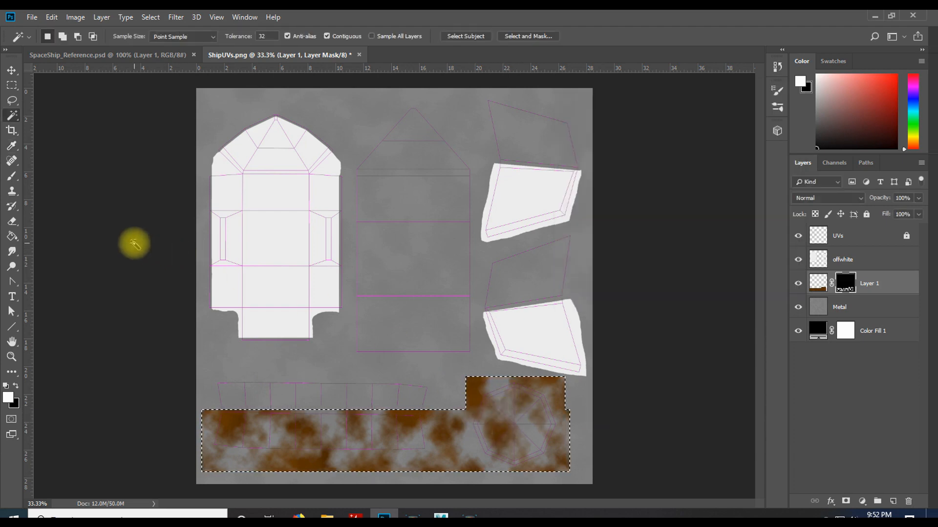
Target the brown layer's image instead of its mask, clear the selection and rename the layer dirt
left_click(814, 288)
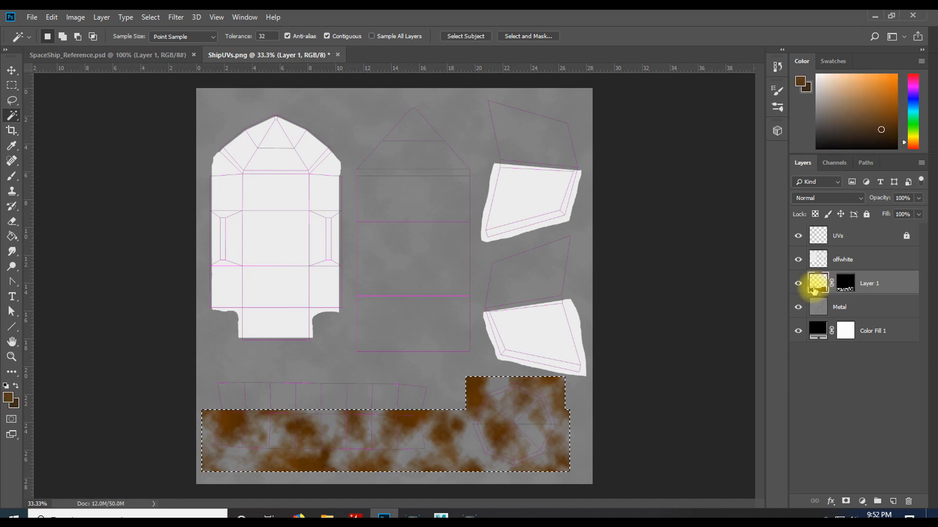
key("ctrl+d")
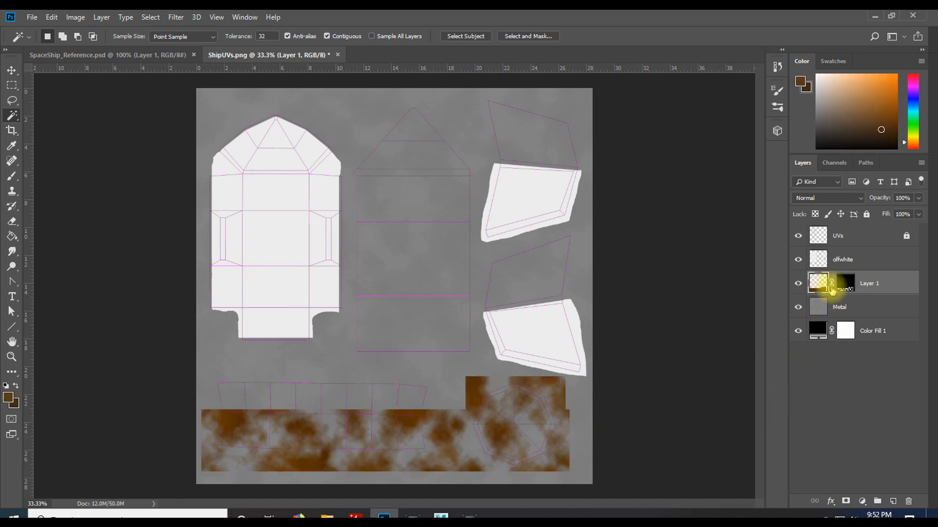
double_click(869, 284)
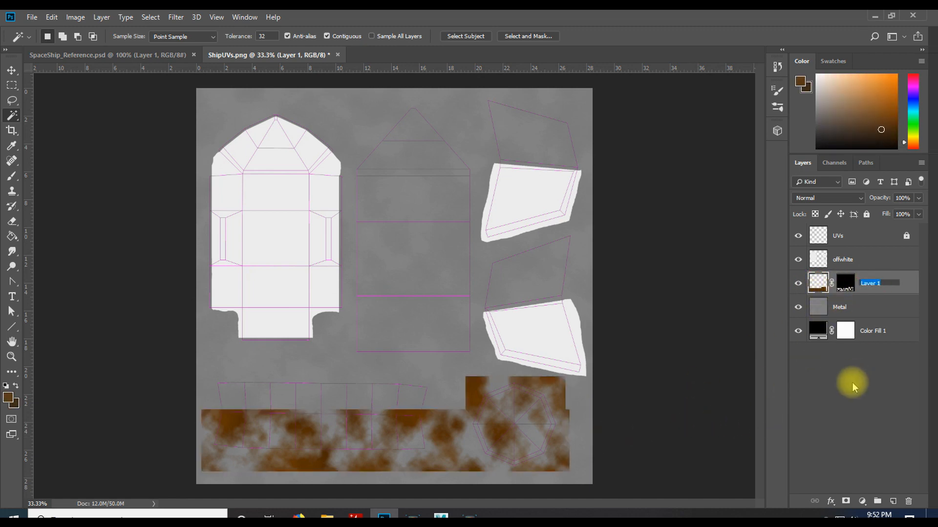
type("dirt")
key("Return")
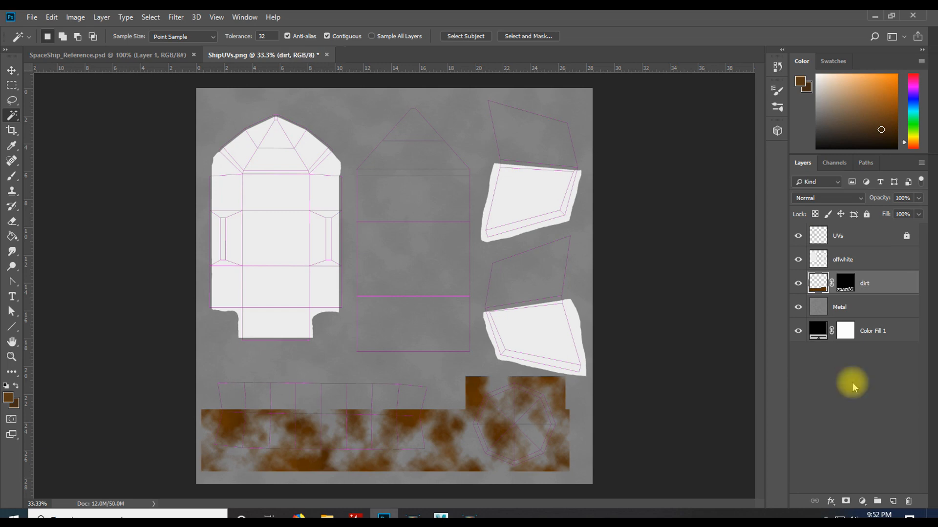
Create a new layer above dirt and name it Engine Dark
left_click(893, 501)
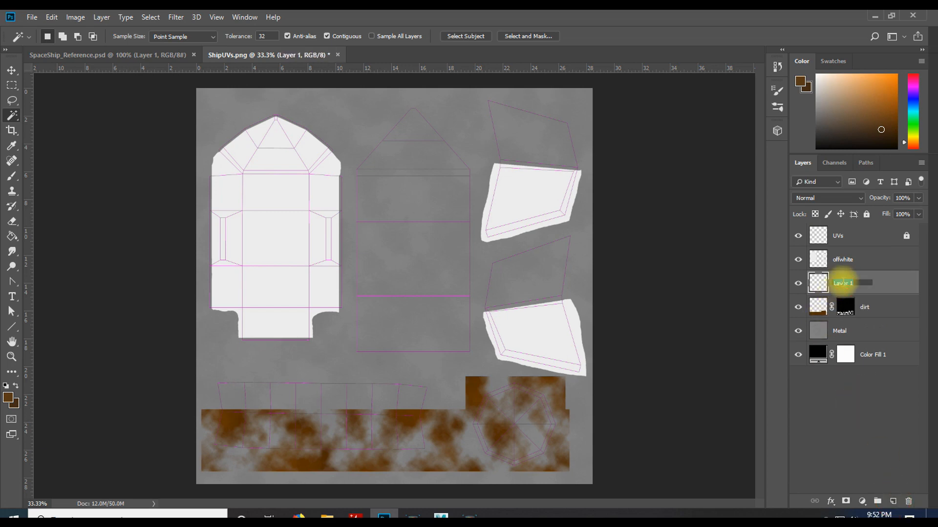
left_click(839, 283)
type("Endine Dark")
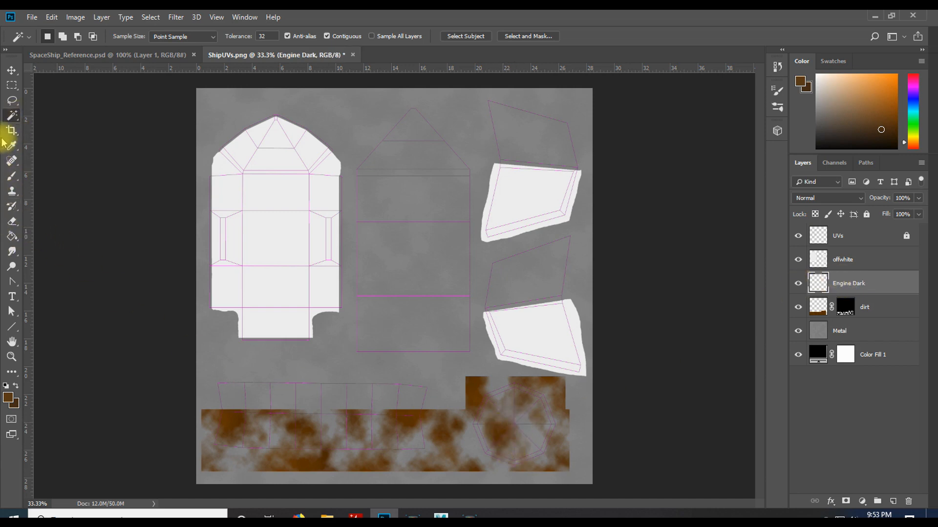
Set the foreground color to near-black gray #171717
left_click(803, 84)
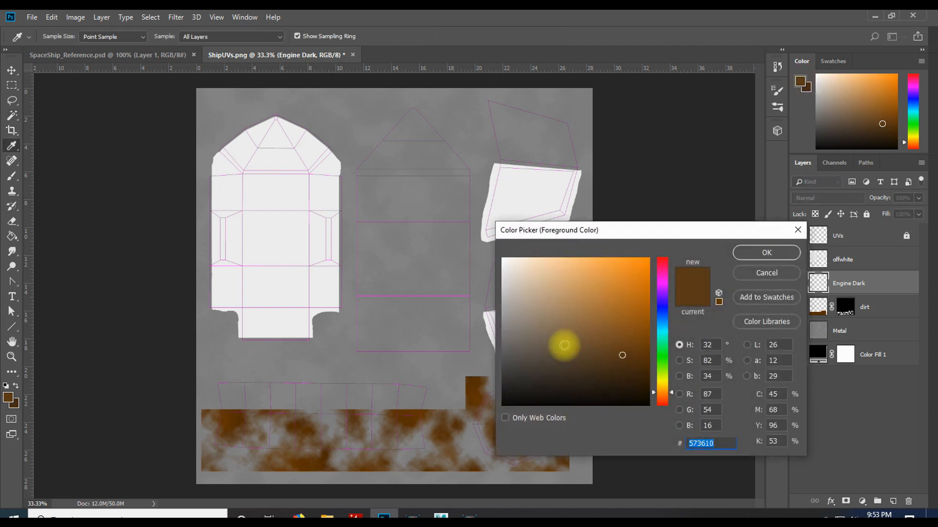
type("222222")
left_click(428, 410)
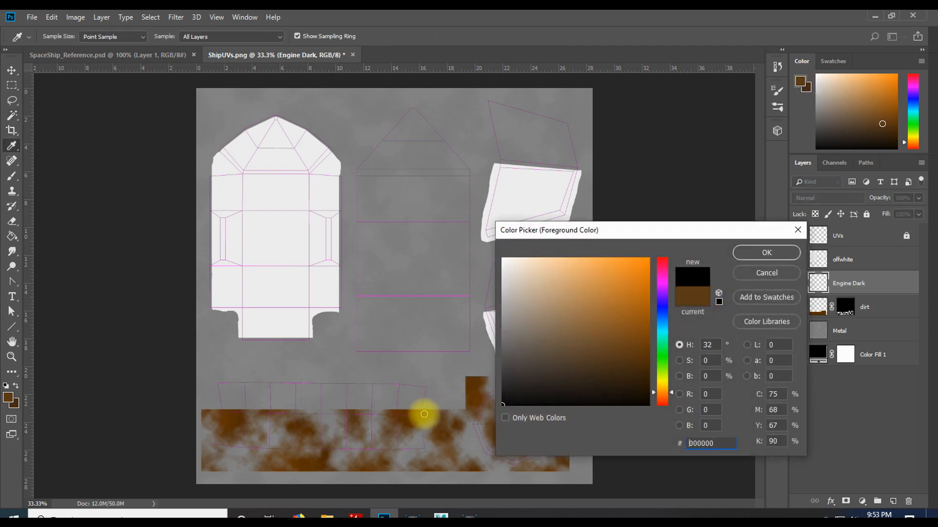
left_click_drag(423, 414, 414, 387)
left_click(502, 389)
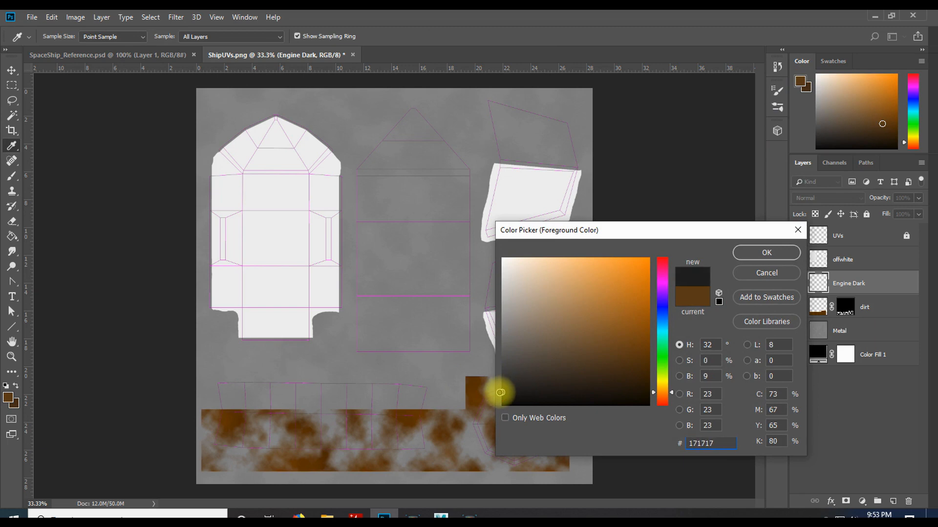
left_click(770, 249)
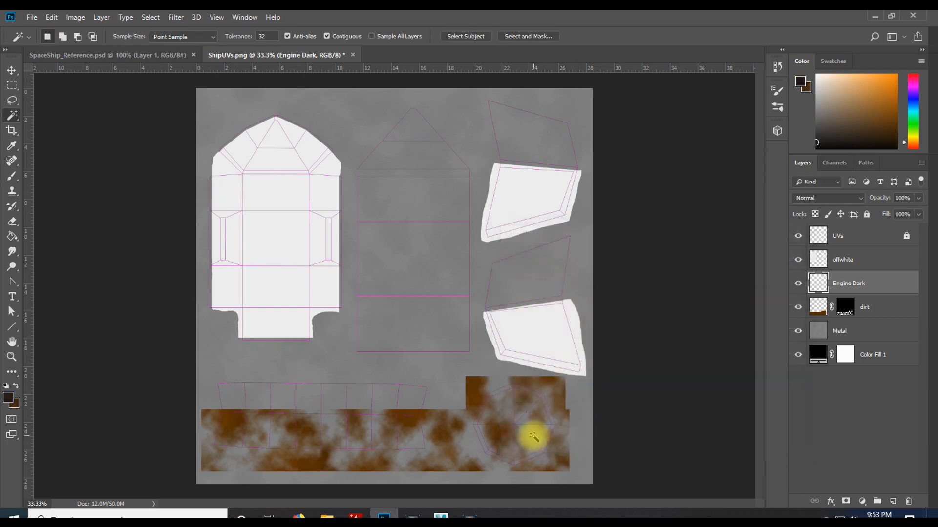
Paint a dark spot inside the octagonal engine shell with a 0% hardness soft round brush and set the Engine Dark layer's fill to 78%
left_click(12, 176)
right_click(521, 423)
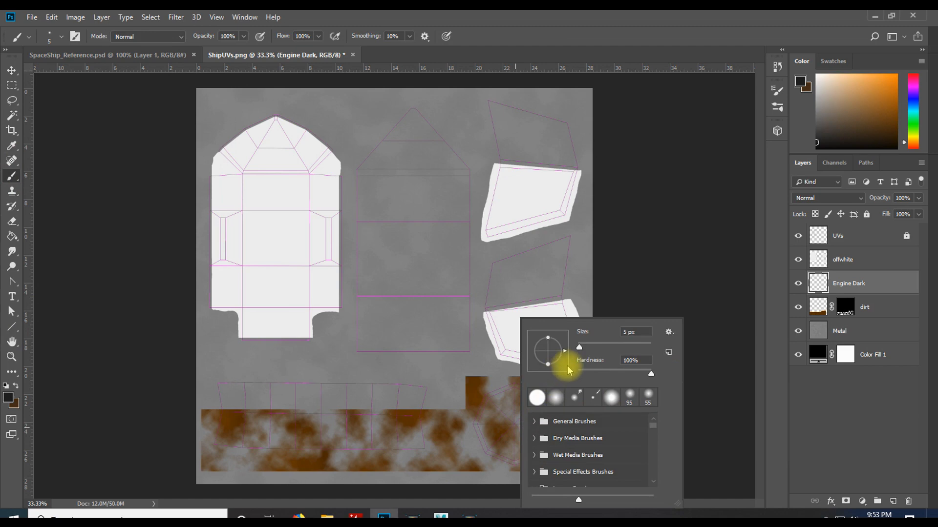
left_click(556, 398)
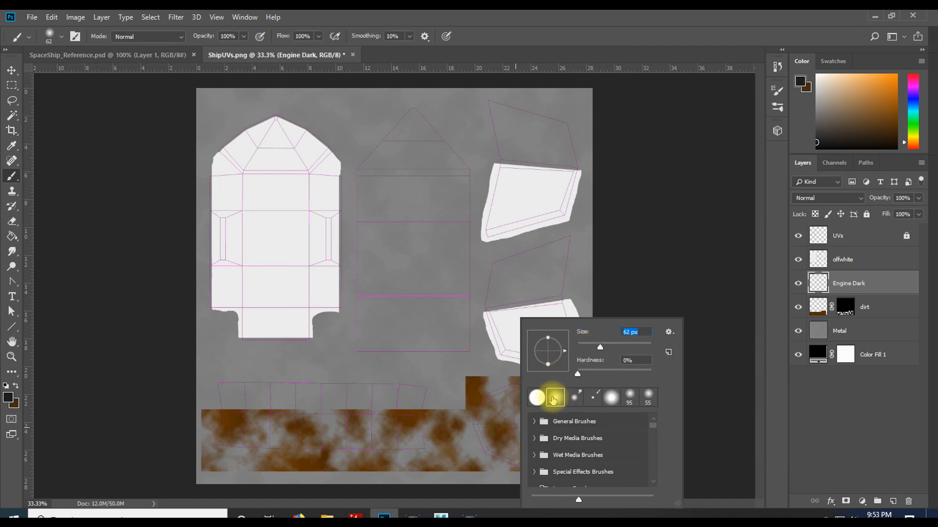
left_click_drag(600, 347, 604, 346)
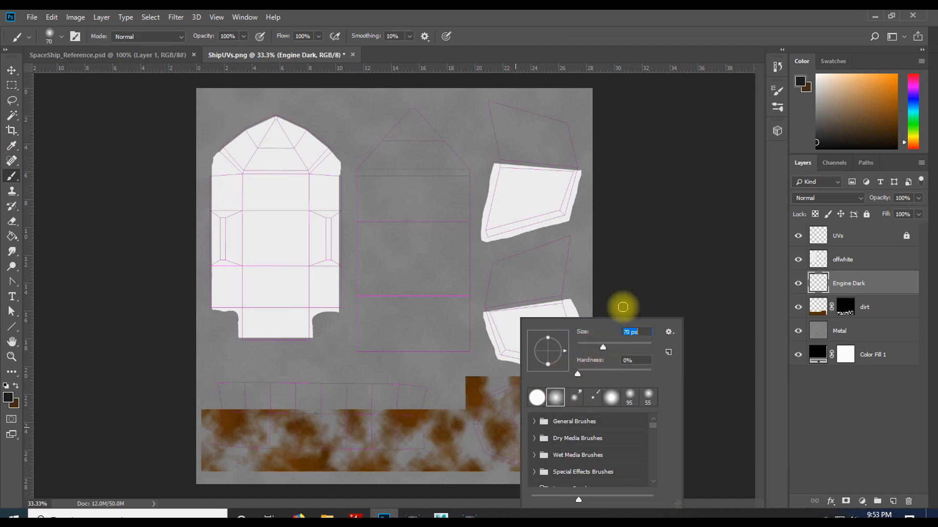
mouse_move(515, 430)
left_mouse_down()
mouse_move(506, 421)
mouse_move(505, 431)
mouse_move(496, 413)
mouse_move(515, 442)
mouse_move(538, 418)
mouse_move(519, 398)
mouse_move(496, 408)
mouse_move(534, 435)
mouse_move(511, 446)
mouse_move(503, 427)
mouse_move(513, 417)
left_mouse_up()
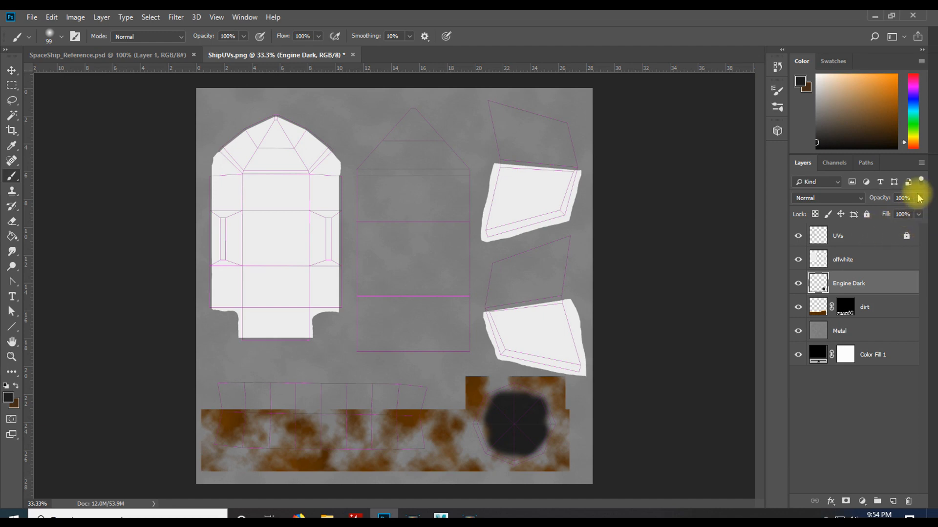
left_click_drag(918, 213, 909, 223)
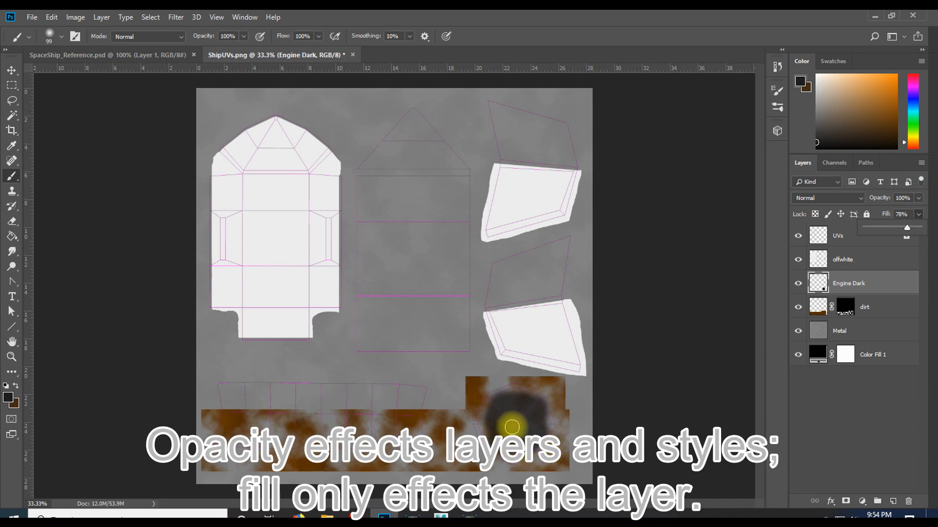
left_click(801, 431)
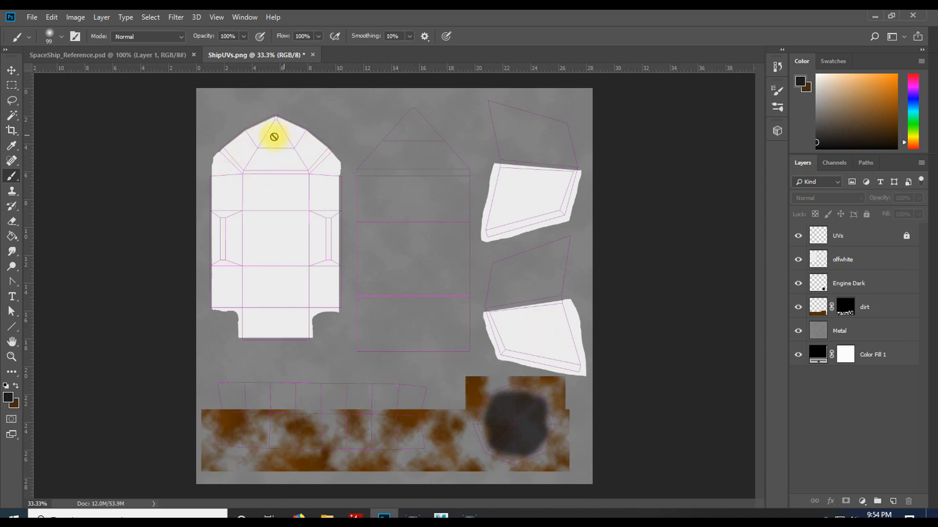
Create a new layer named Window and place it directly below the UVs layer
key("ctrl+plus")
scroll(249, 181, "up", 5)
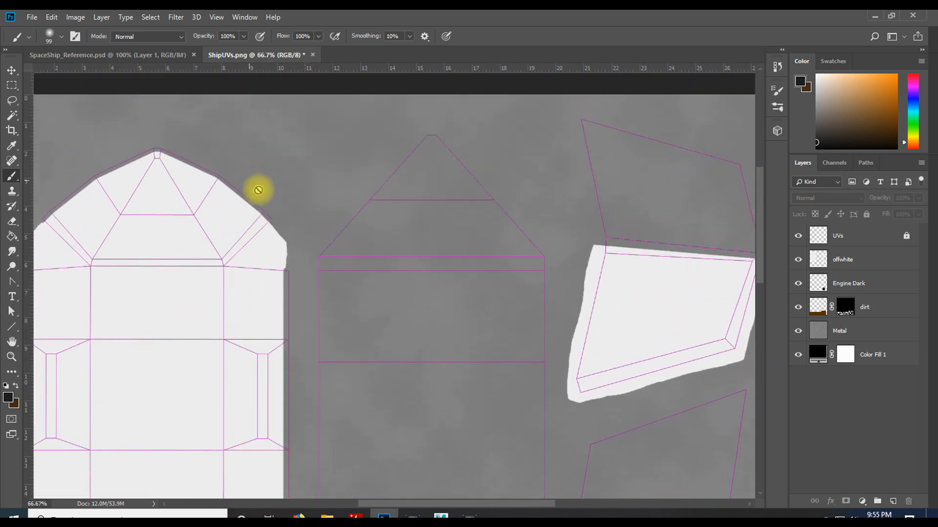
left_click_drag(497, 503, 456, 503)
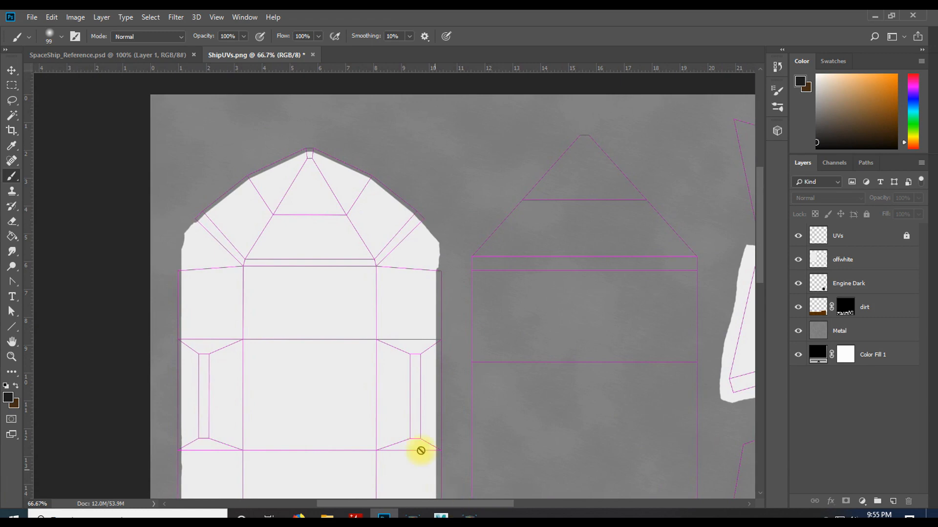
key("ctrl+plus")
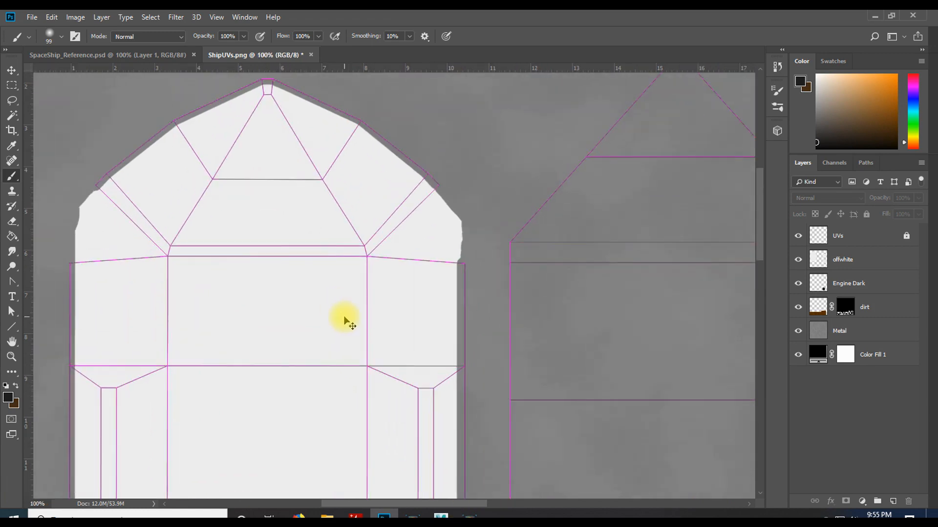
key("ctrl+plus")
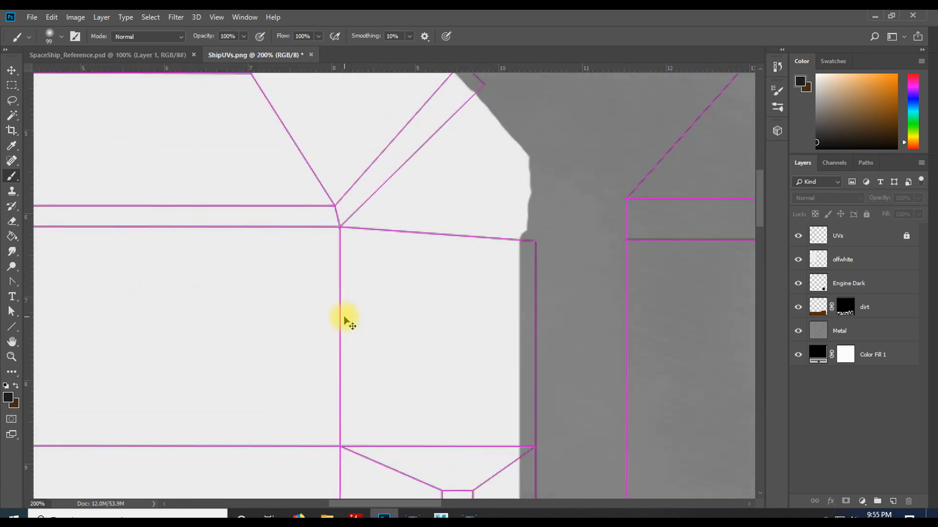
key("ctrl+minus")
scroll(342, 316, "up", 3)
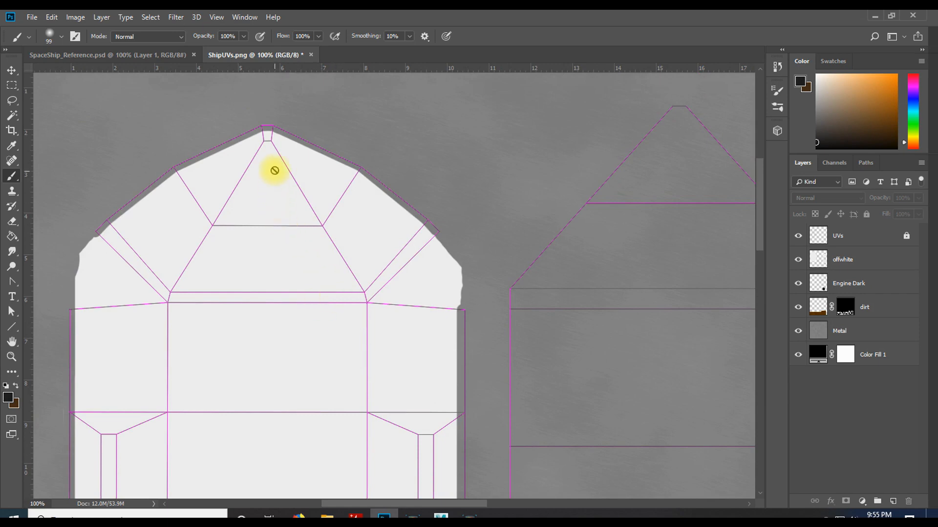
left_click(893, 501)
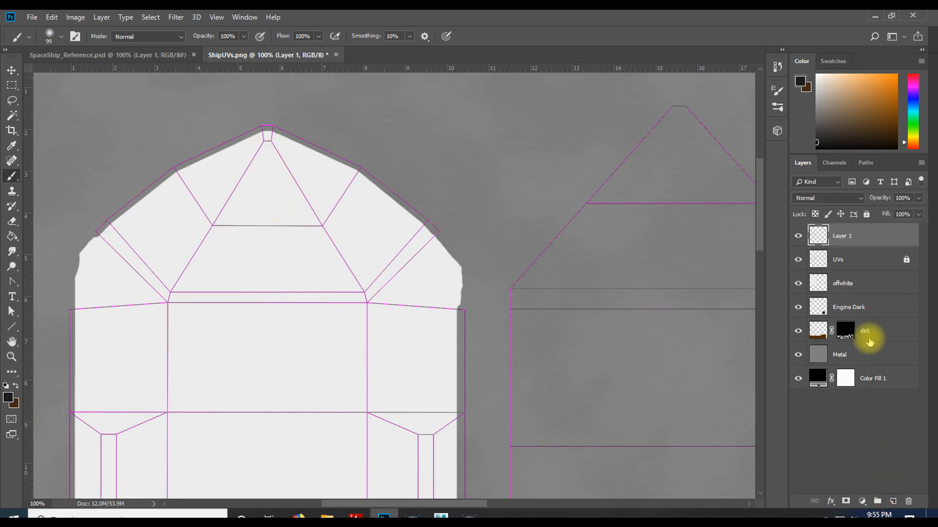
left_click_drag(860, 237, 852, 266)
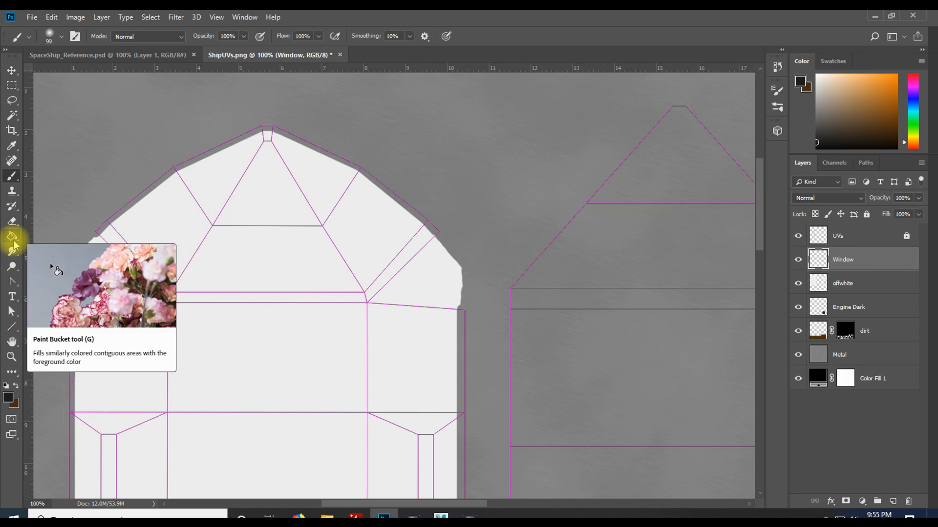
Draw a three-sided polygon in Shape mode, about 300 by 260 px, over the nose of the main body shell
left_click(12, 328)
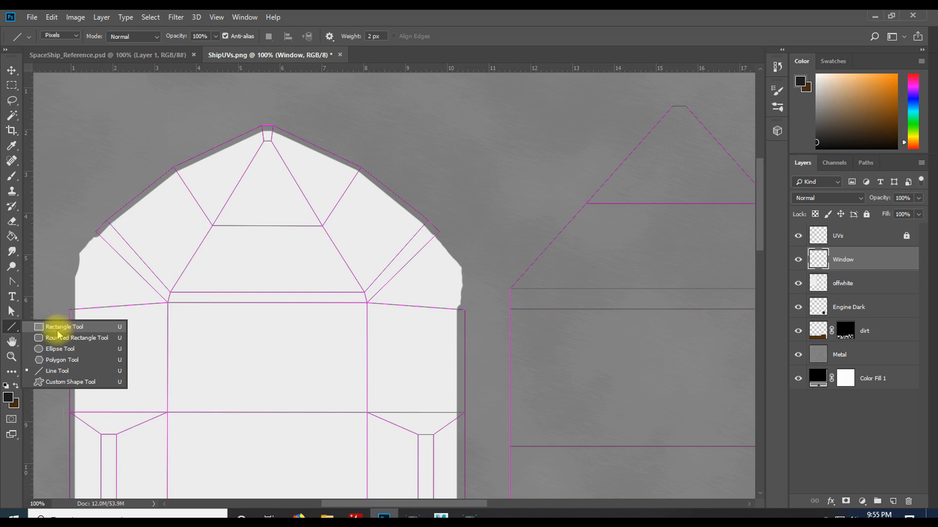
left_click(64, 360)
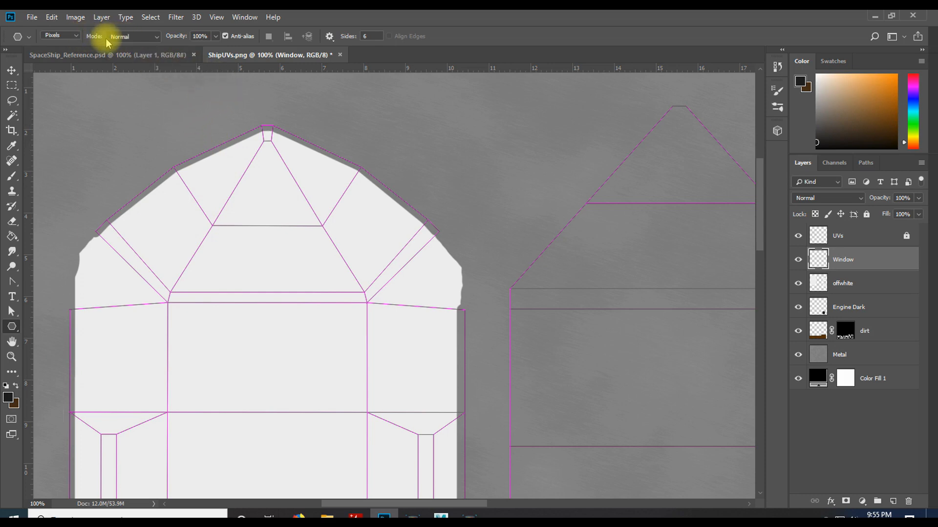
left_click(75, 36)
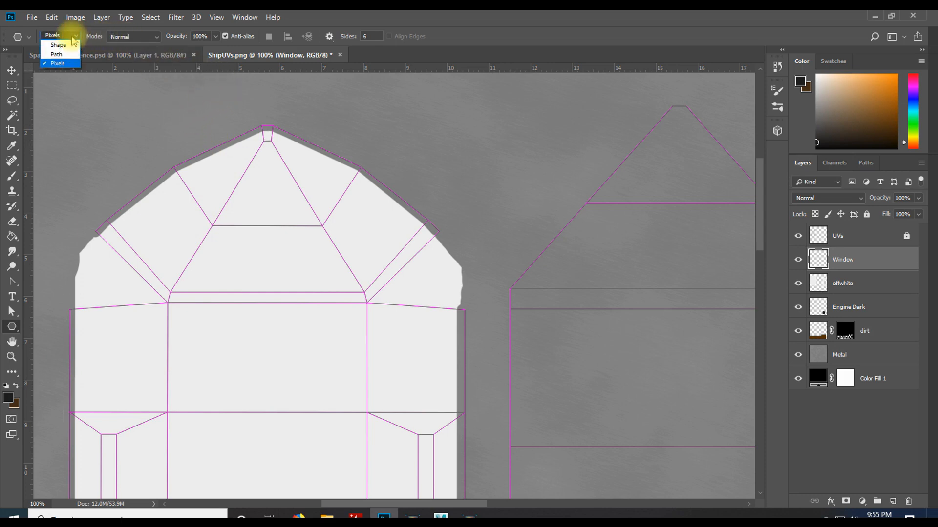
left_click(59, 44)
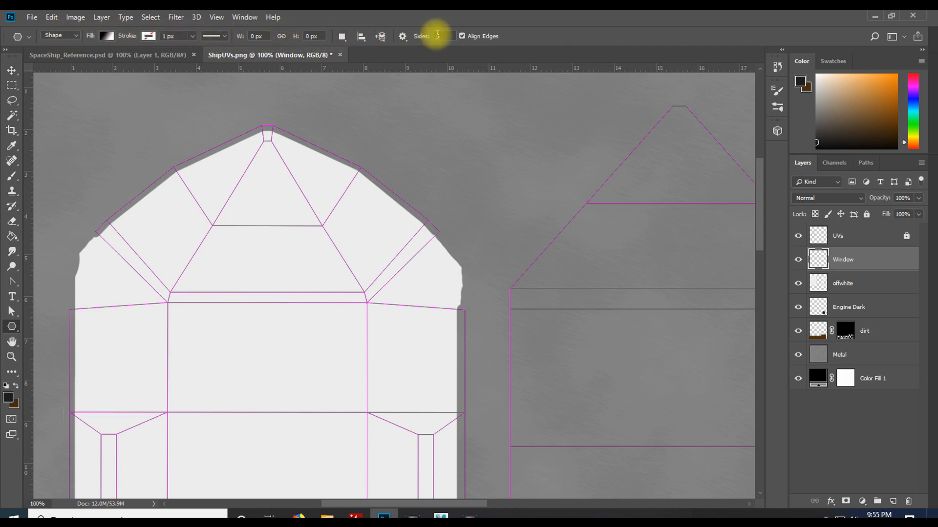
left_click(436, 36)
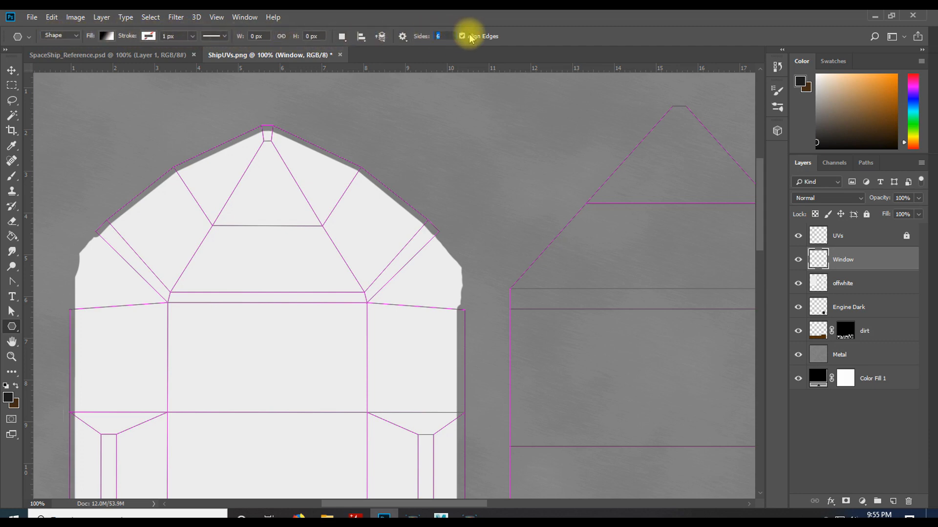
type("3")
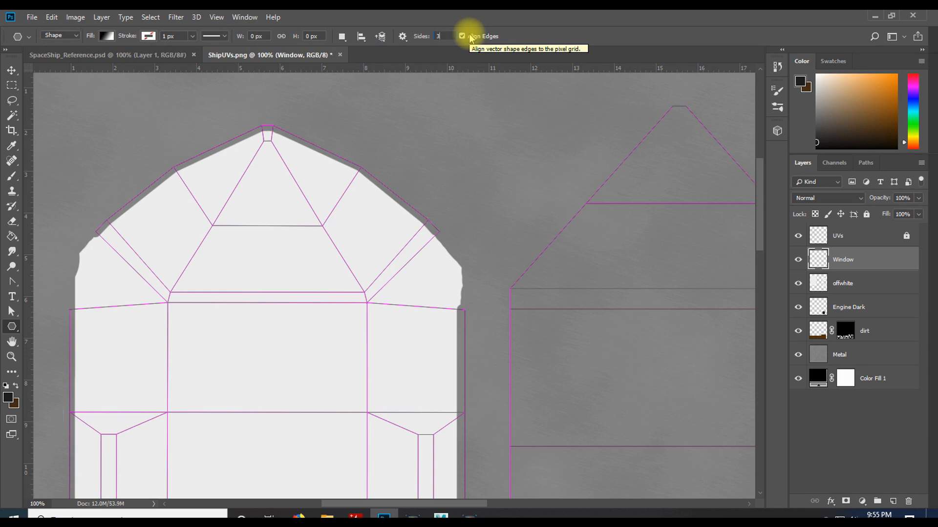
left_click_drag(239, 198, 237, 296)
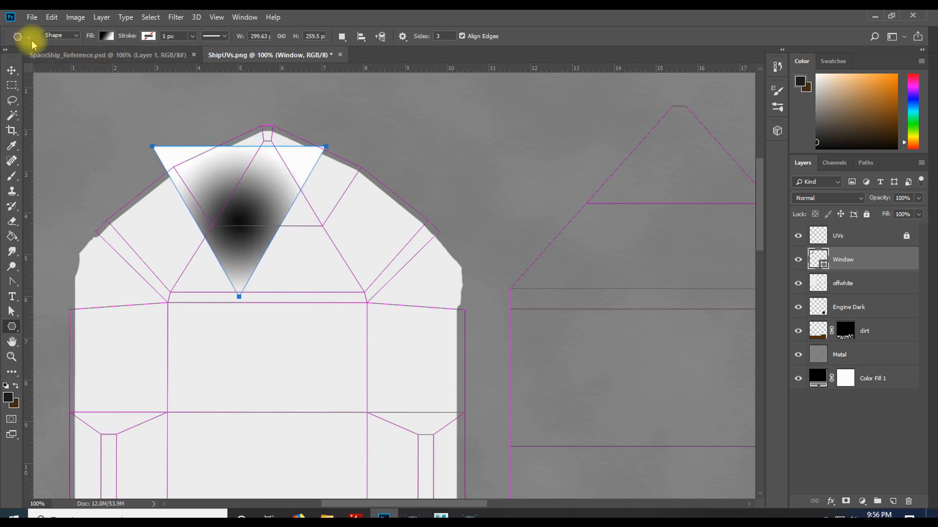
Flip the triangle vertically and fit it inside the triangular nose panel of the body shell
left_click(11, 73)
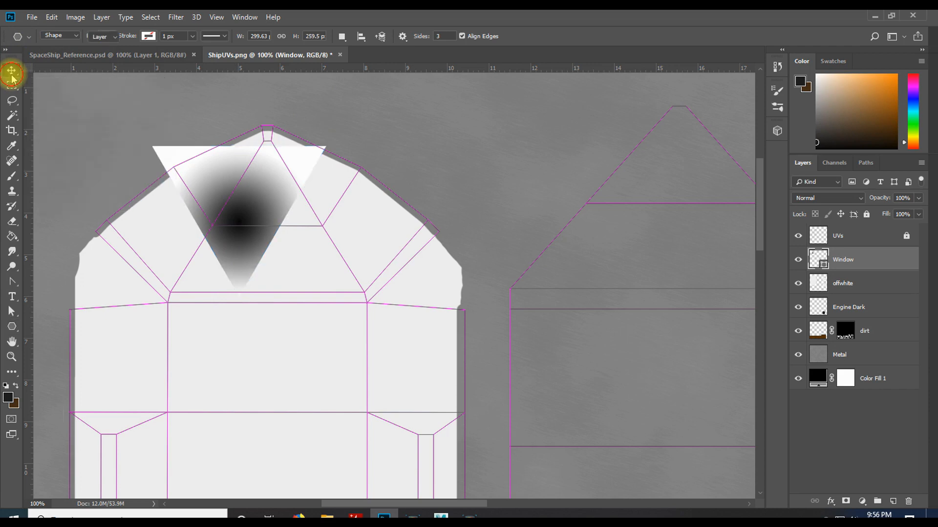
left_click_drag(224, 181, 251, 211)
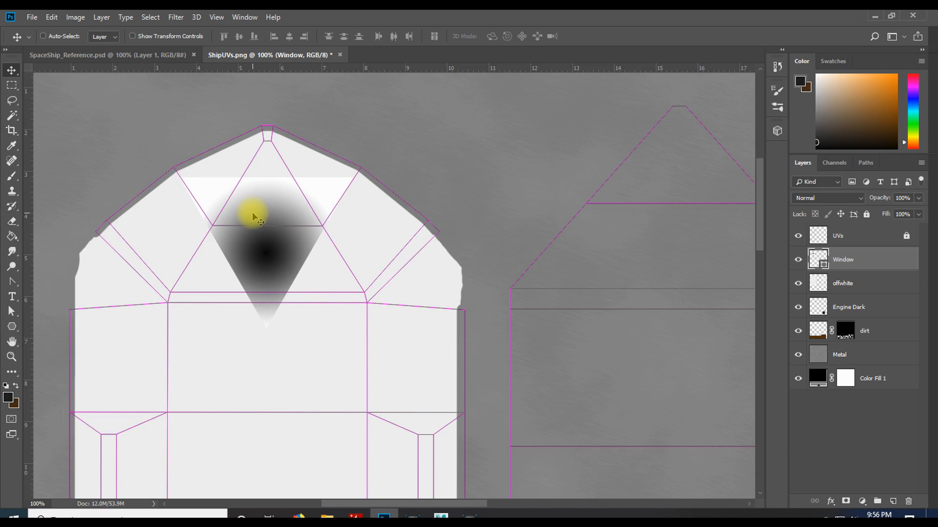
left_click(51, 17)
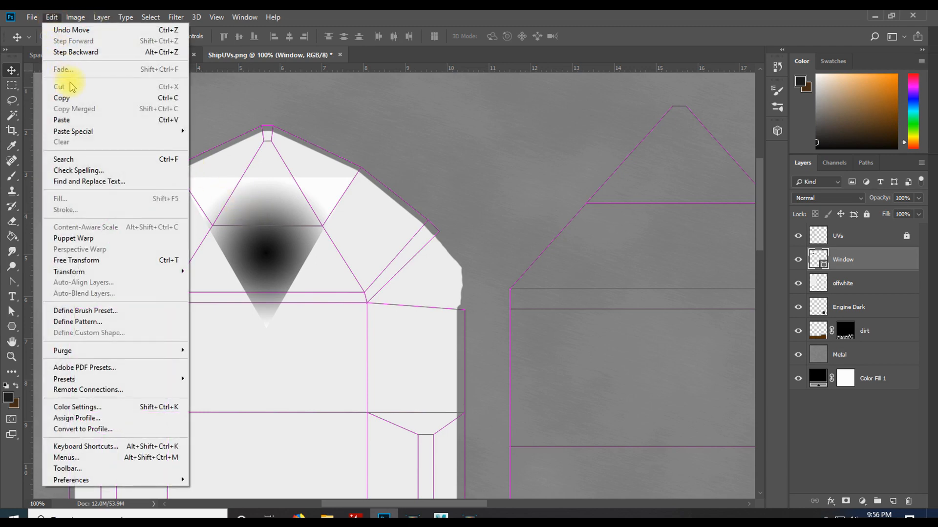
mouse_move(117, 270)
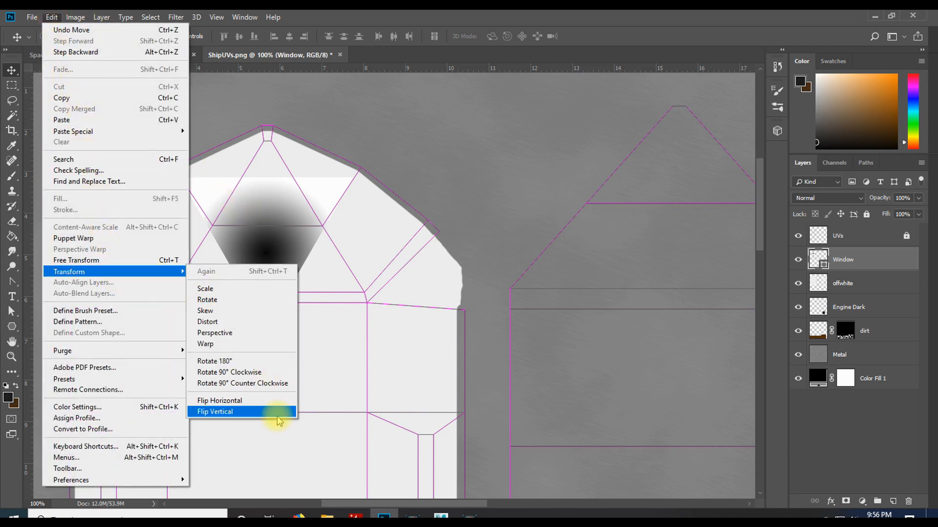
left_click(249, 413)
left_click_drag(268, 305, 269, 265)
Check the UV layout in Maya and the cockpit window outline in SpaceShip_Reference.psd, then return to the ShipUVs.png texture
mouse_move(439, 516)
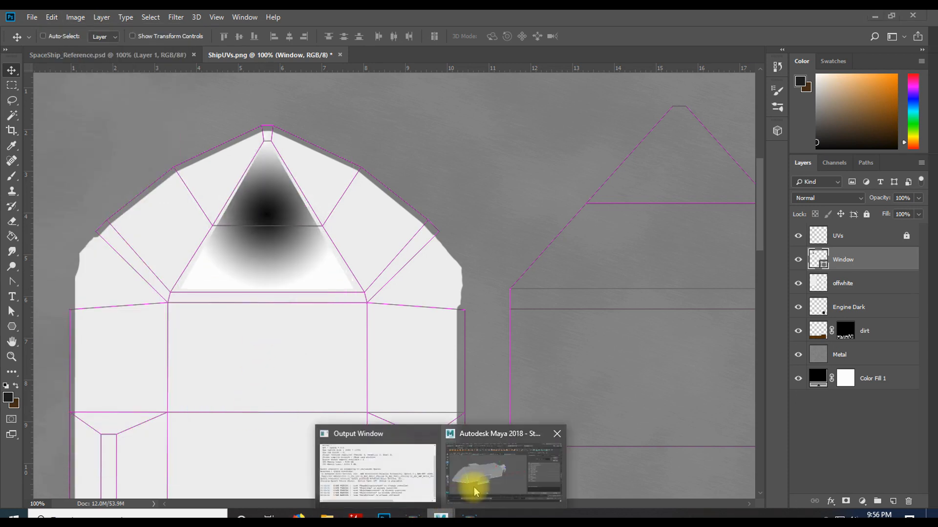
left_click(471, 486)
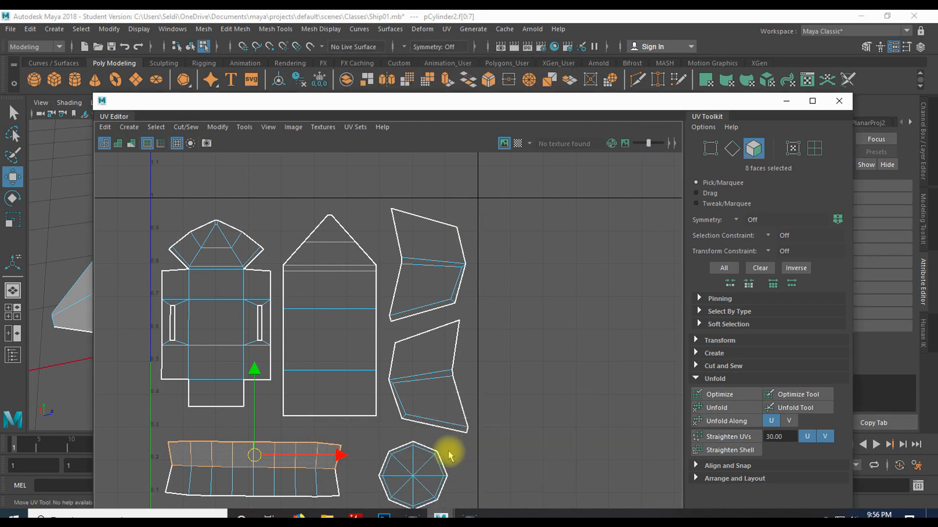
left_click(391, 516)
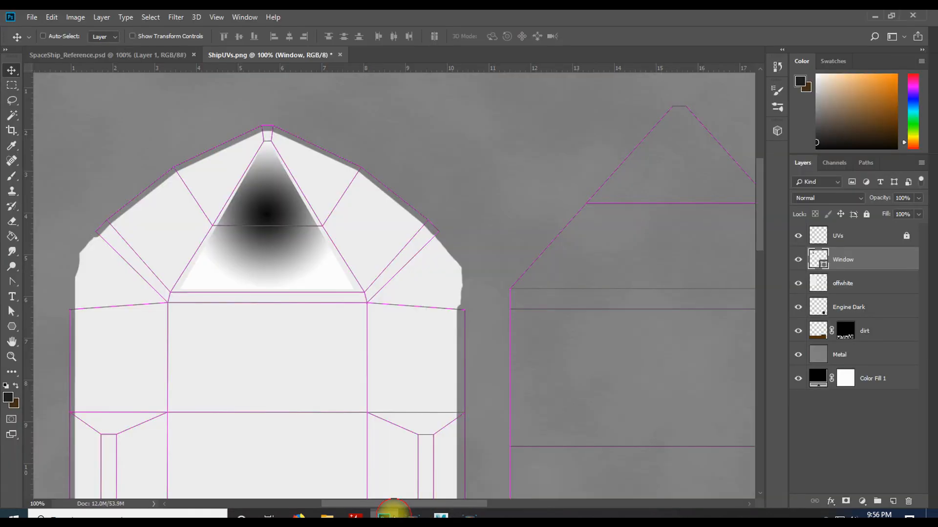
left_click(149, 55)
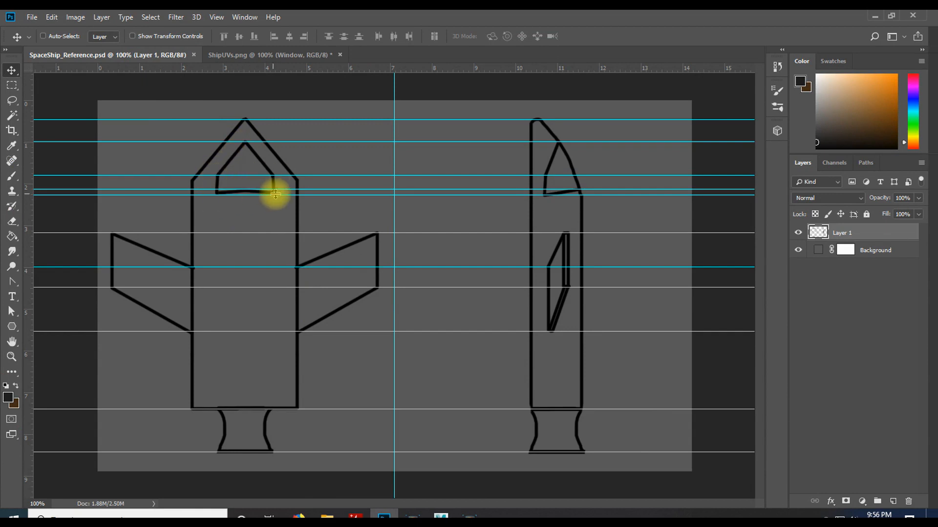
key("ctrl+Tab")
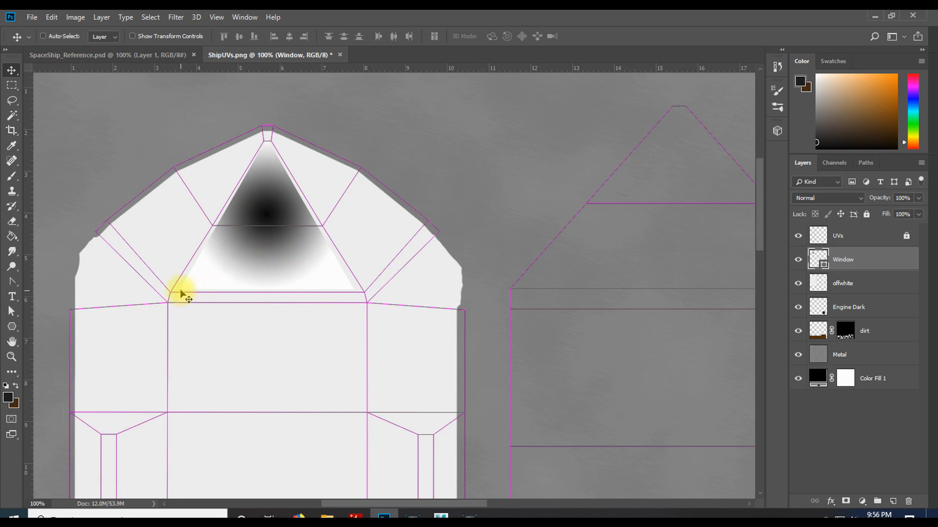
Add an anchor point on each slanted side of the window triangle, just below the horizontal UV line
left_click(13, 329)
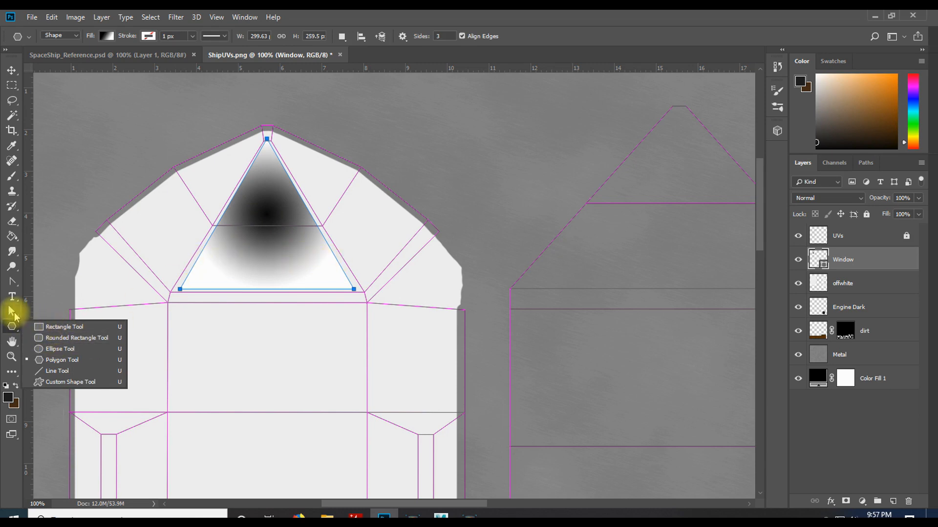
left_click(14, 282)
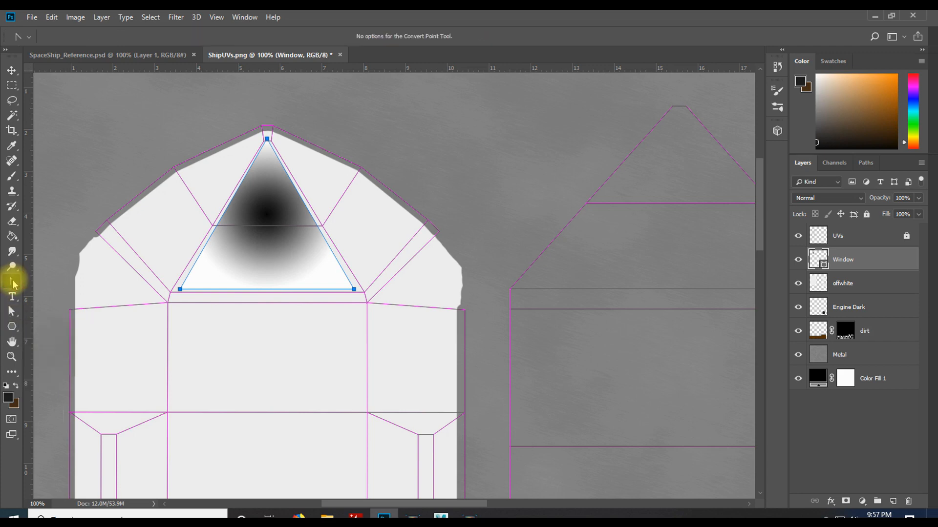
left_click(14, 283)
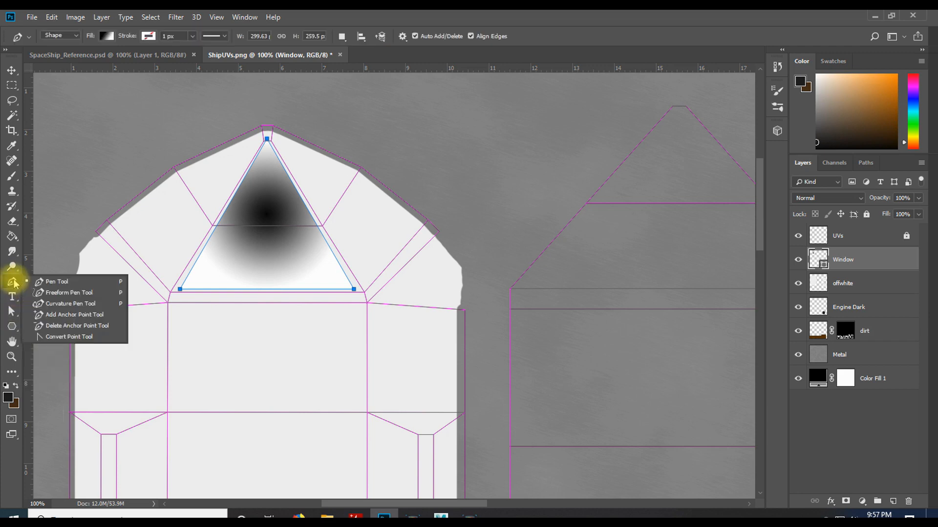
left_click(69, 315)
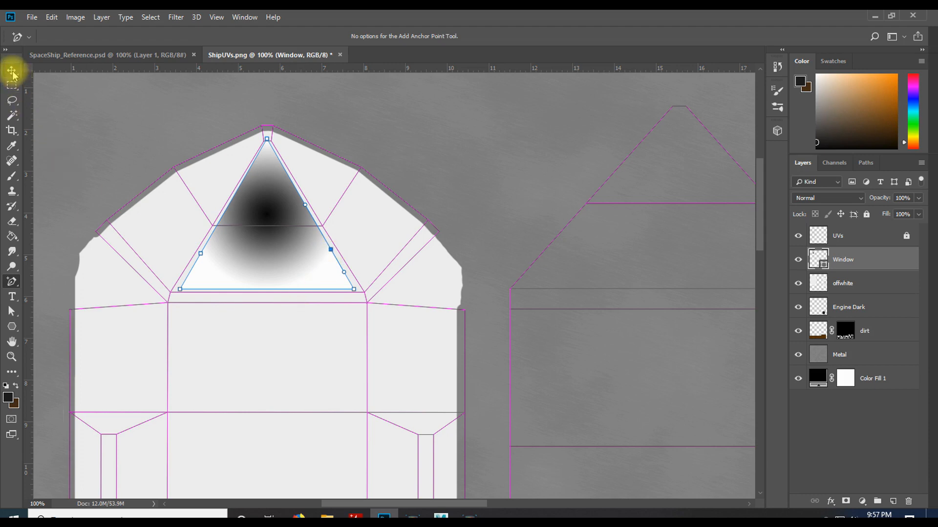
Move the window's lower-left corner inward and down onto the lower UV line and straighten the curved edge above it
left_click(12, 312)
left_click(225, 283)
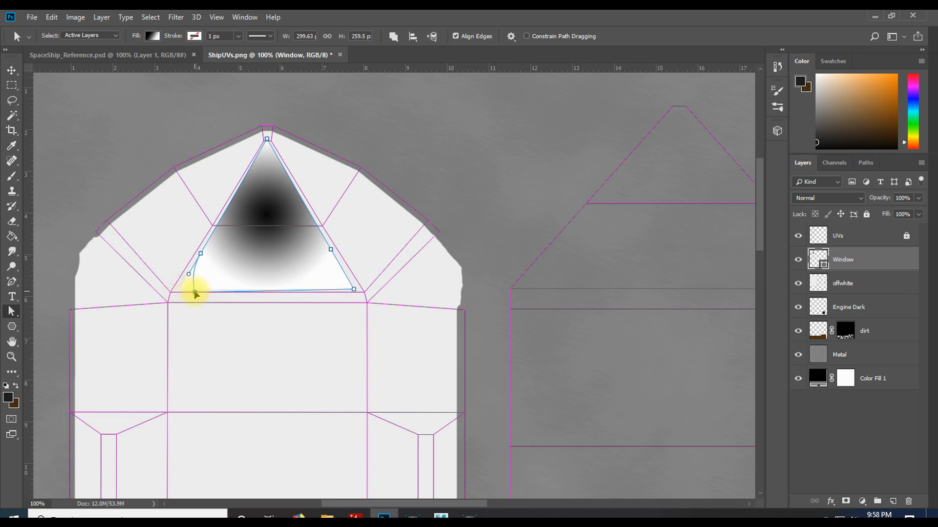
left_click_drag(204, 295, 194, 302)
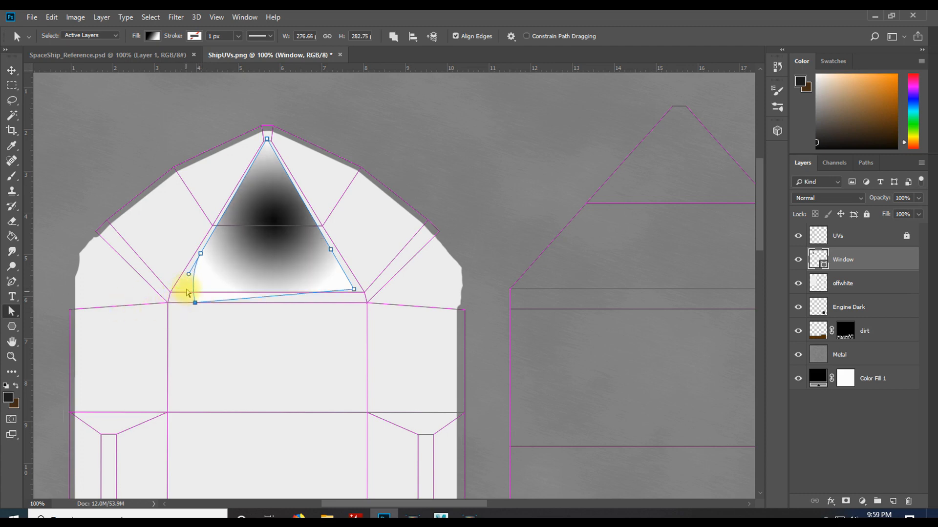
left_click(12, 287)
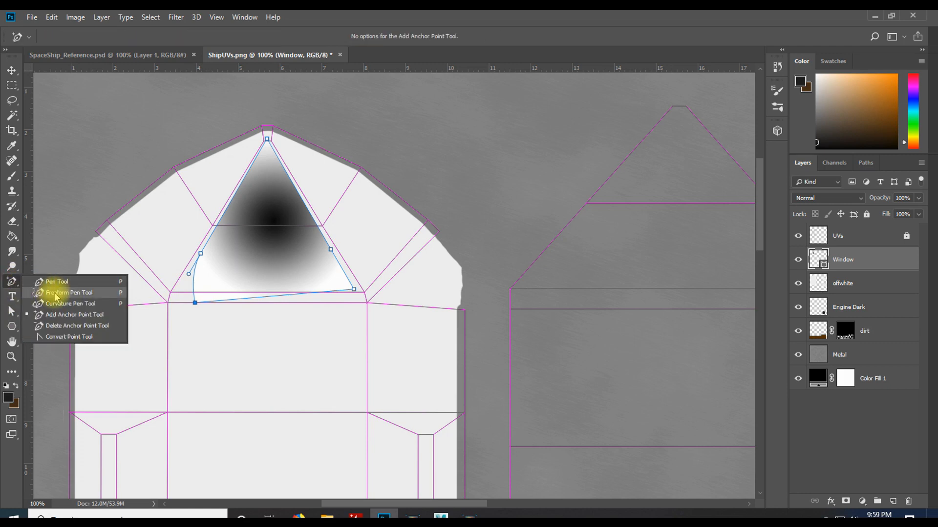
left_click(85, 337)
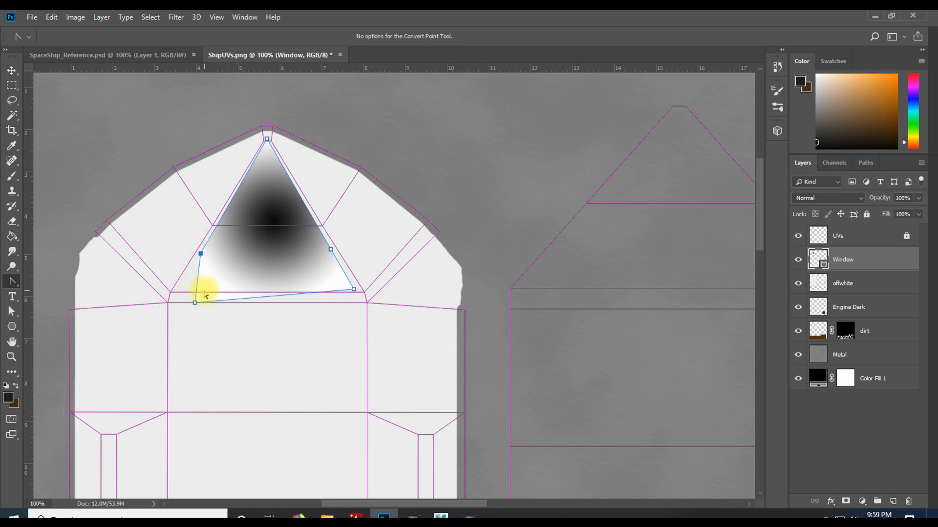
Move the window's lower-right corner inward onto the same UV line and convert the point above it to a sharp corner
left_click(12, 312)
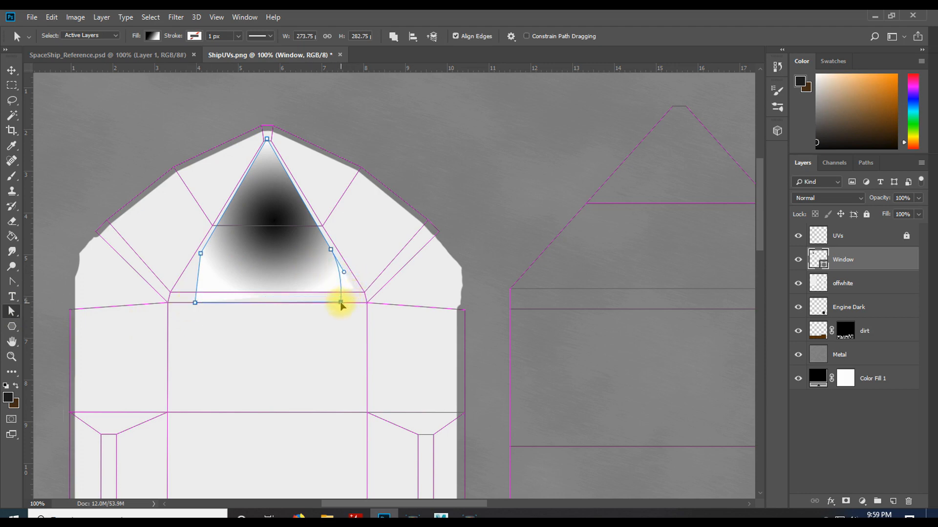
left_click(341, 306)
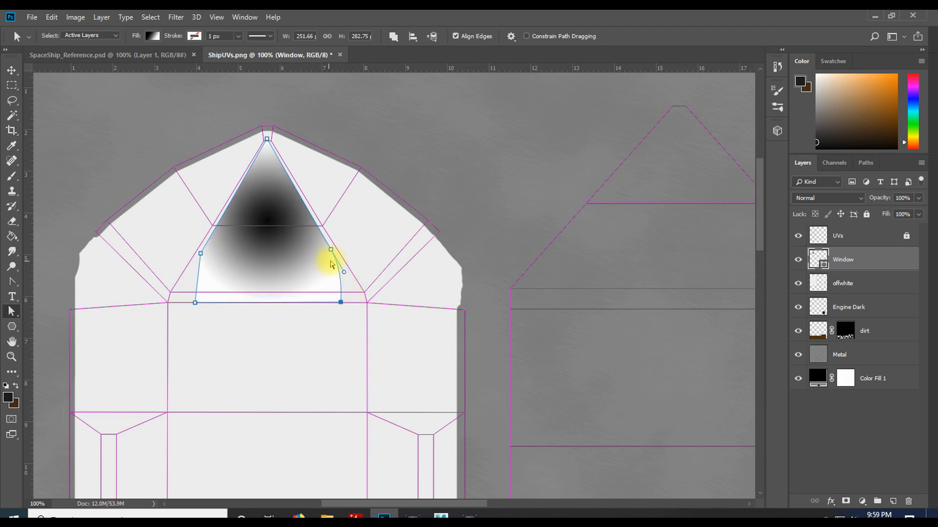
left_click(12, 288)
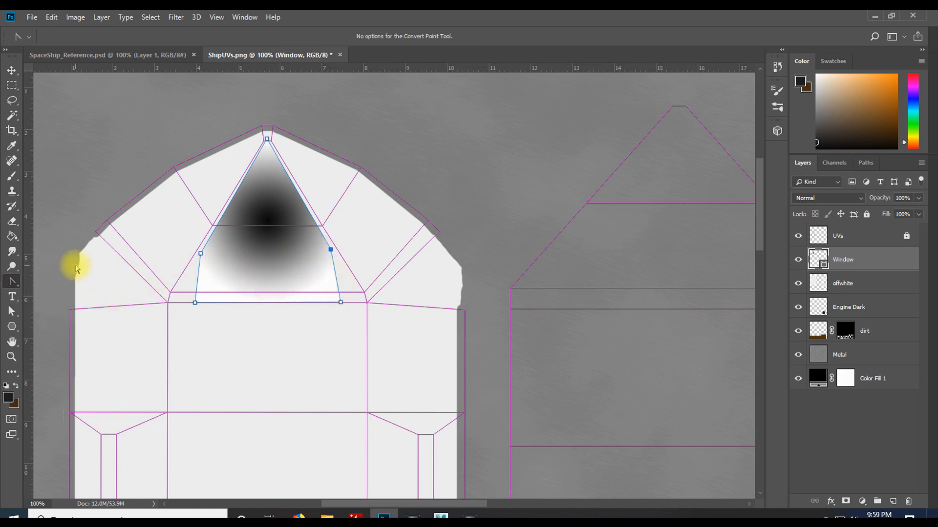
key("v")
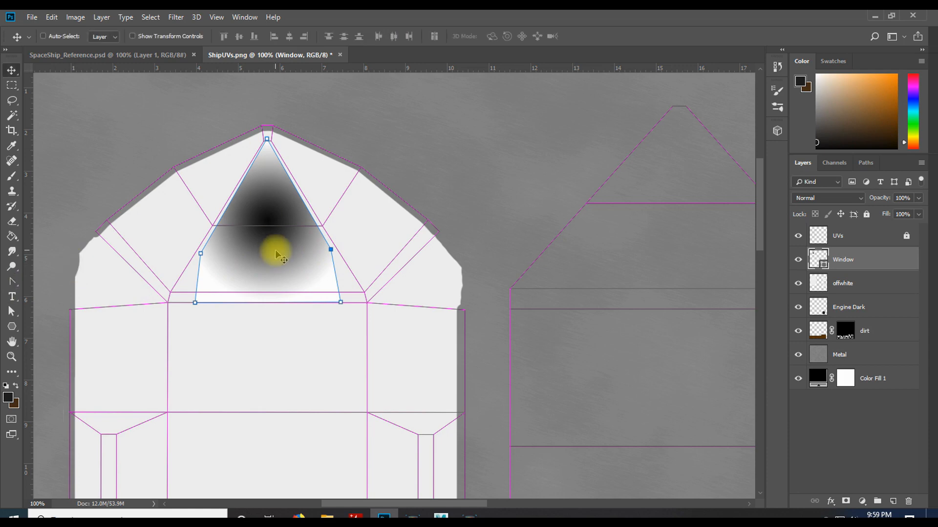
Change the window shape's gradient fill to a solid medium blue
left_click(12, 327)
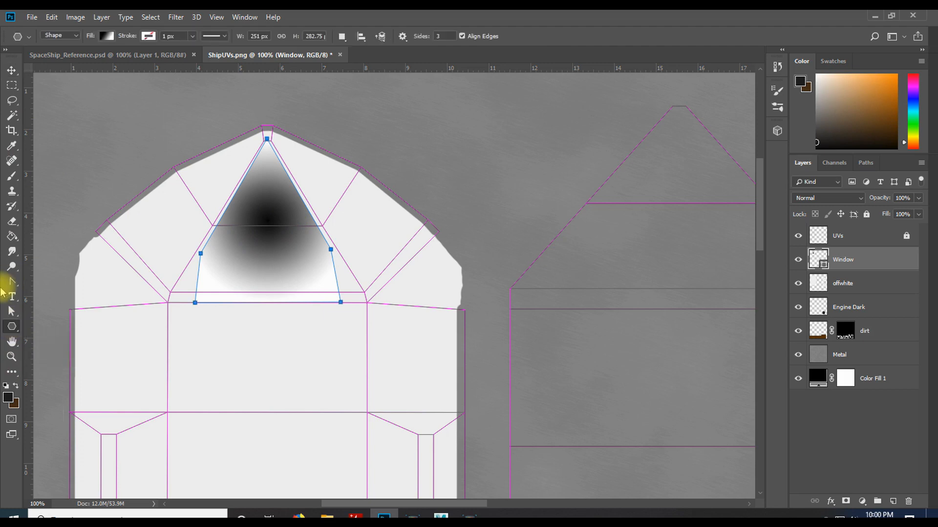
left_click(106, 36)
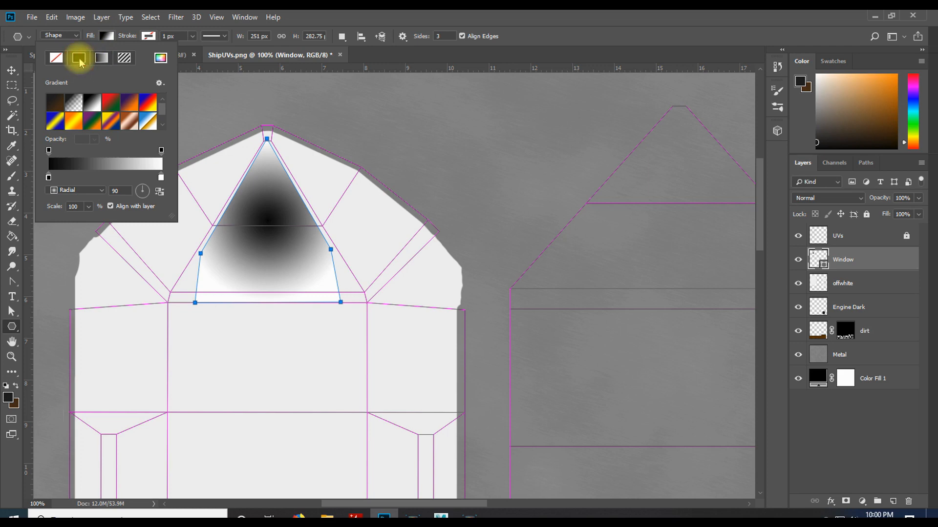
left_click(79, 58)
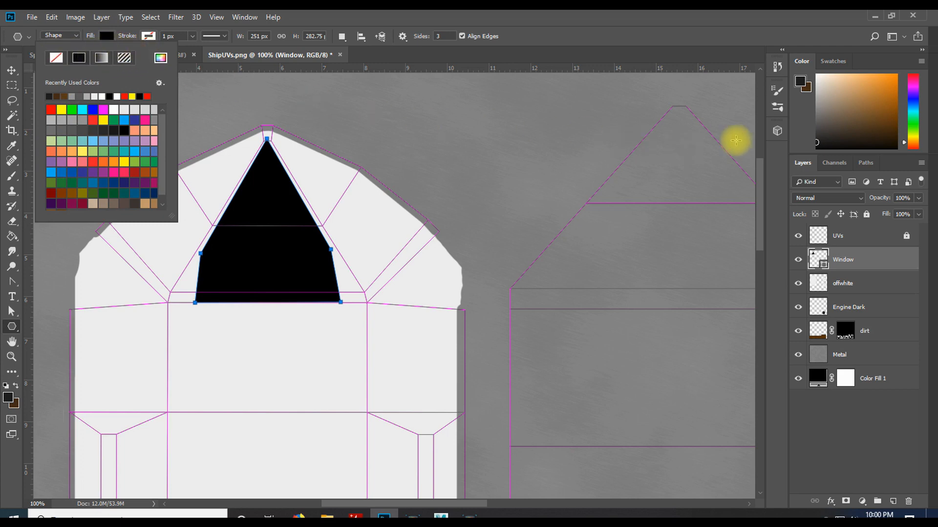
double_click(823, 265)
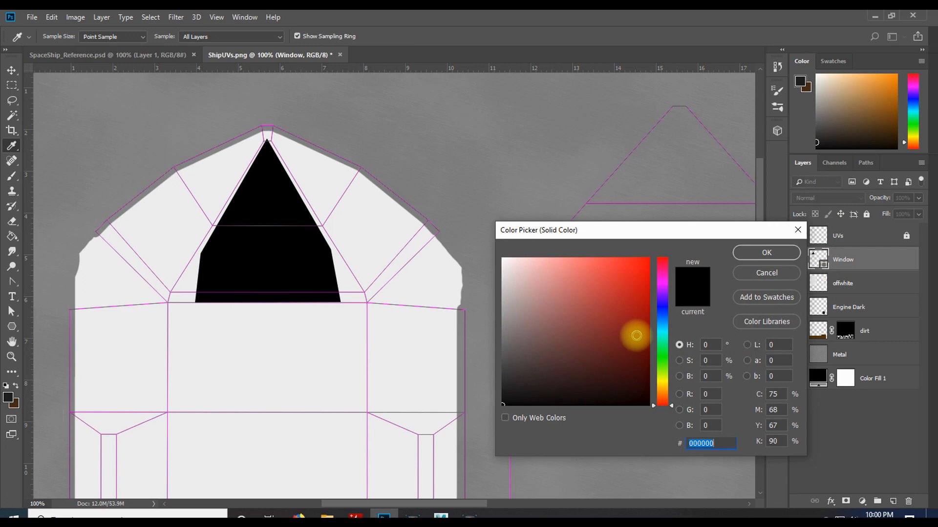
left_click(666, 312)
left_click_drag(667, 318, 610, 318)
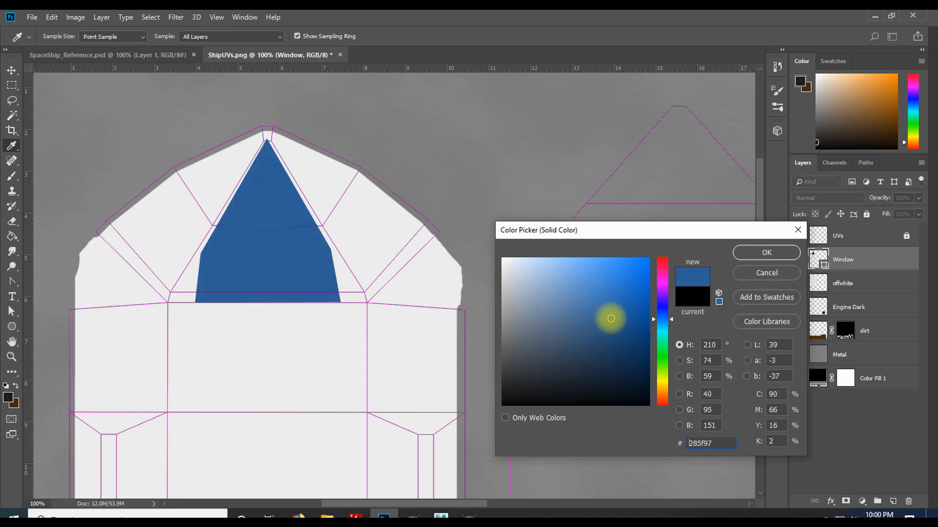
left_click(751, 252)
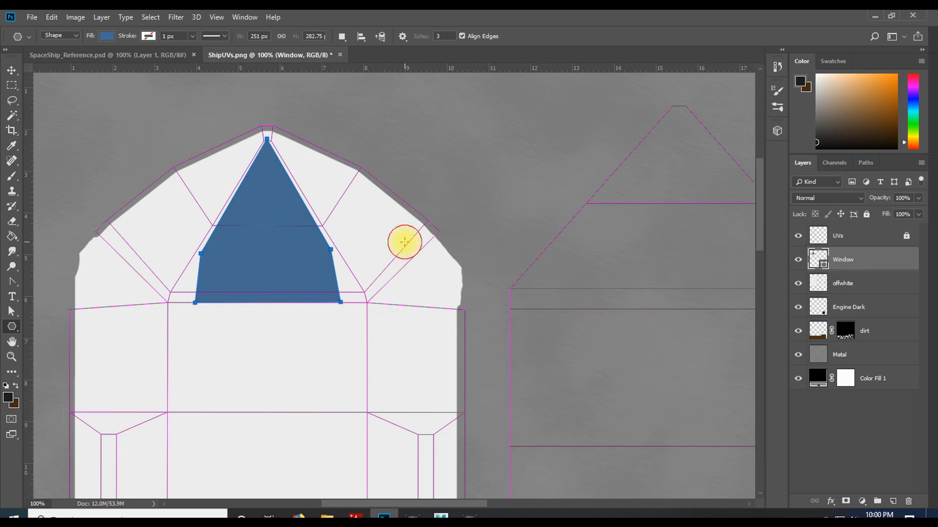
left_click(404, 242)
left_click(493, 258)
left_click(11, 70)
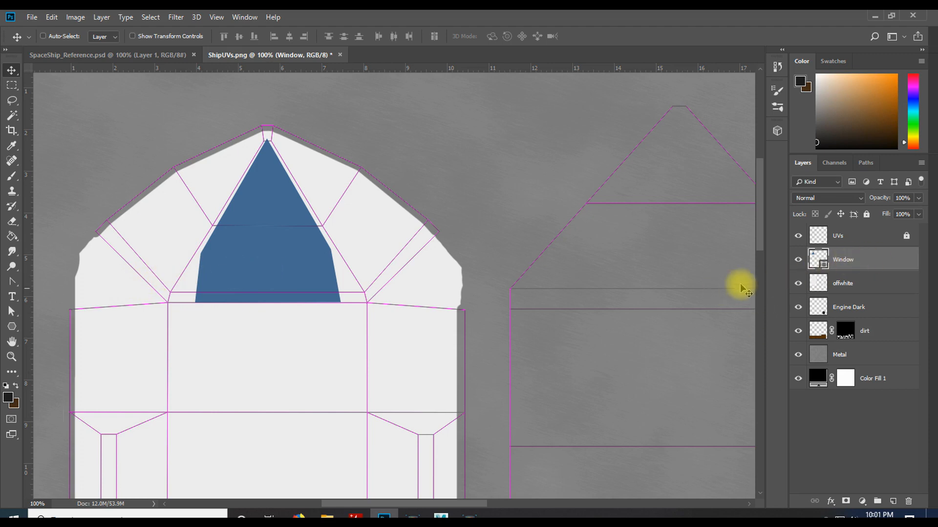
Widen the window shape on both sides to about 138% so its base spans the central UV panel
key("ctrl+t")
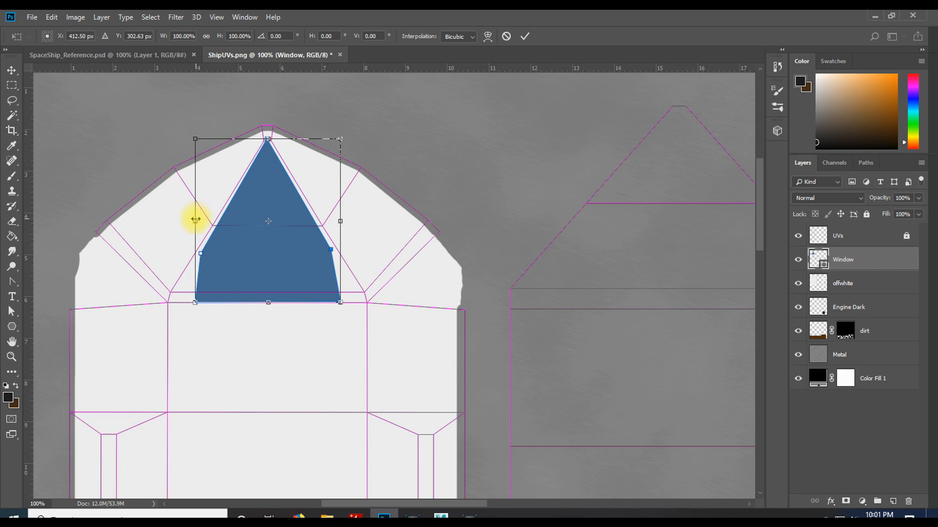
left_click_drag(196, 223, 168, 222)
left_click_drag(340, 221, 369, 222)
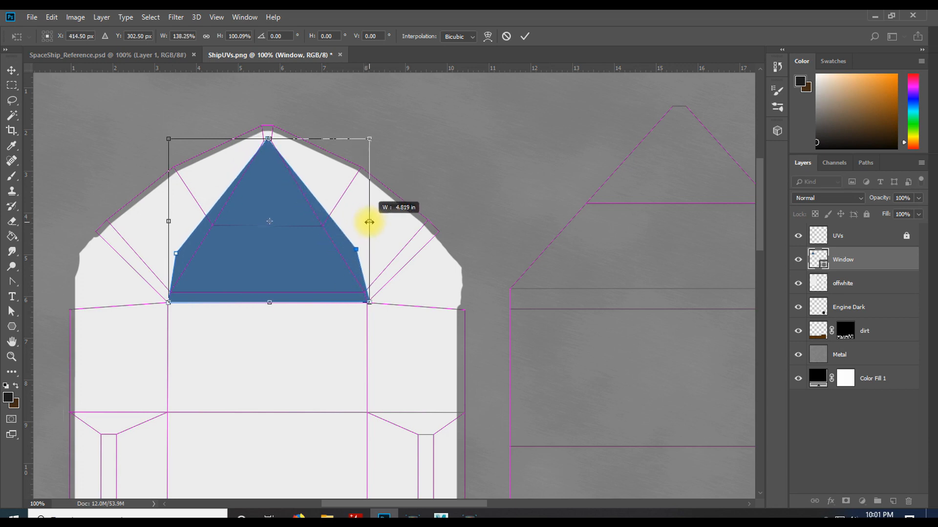
left_click(526, 35)
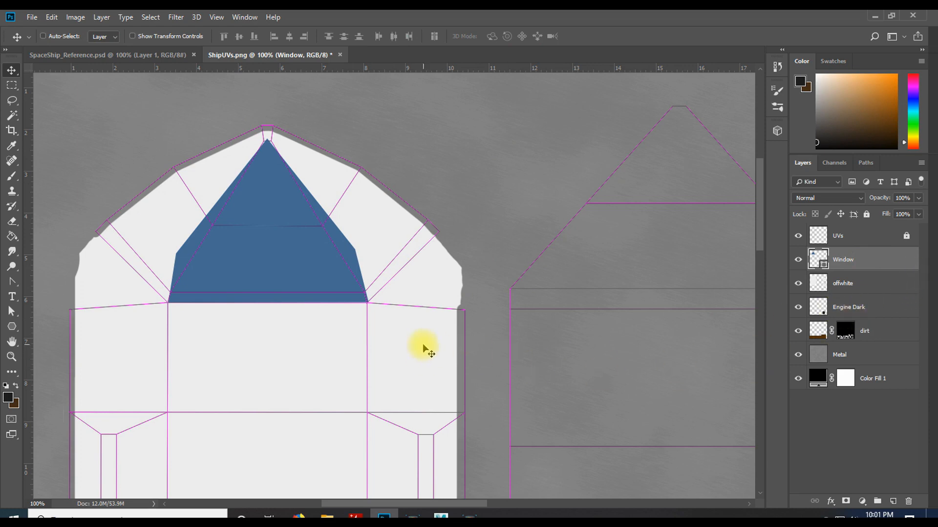
Select the body shell and both wing shapes on the offwhite layer with the Magic Wand
key("ctrl+minus")
key("ctrl+minus")
key("ctrl+minus")
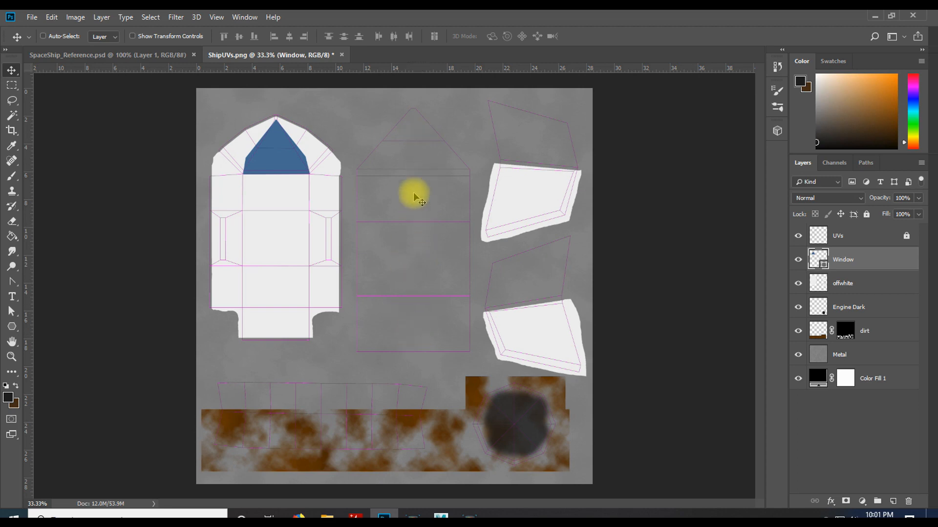
left_click(416, 303, "ctrl")
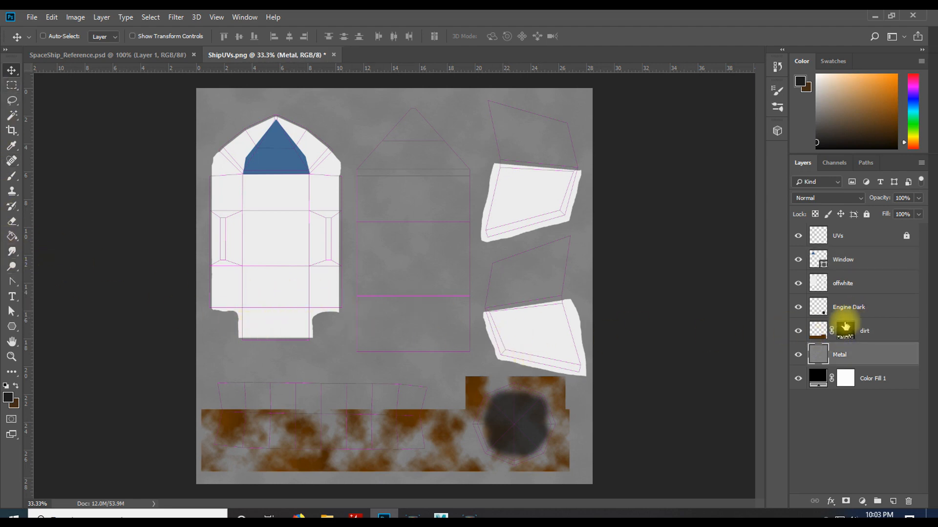
left_click(857, 286)
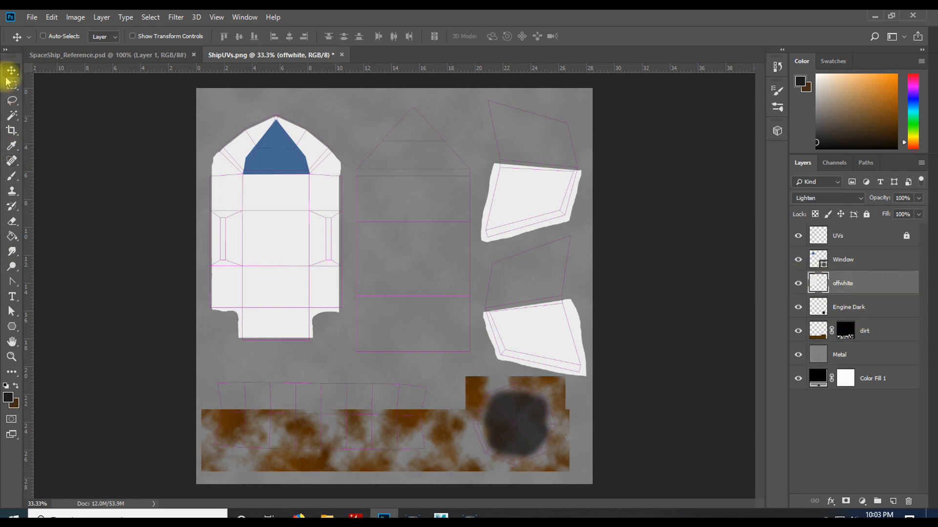
left_click(12, 116)
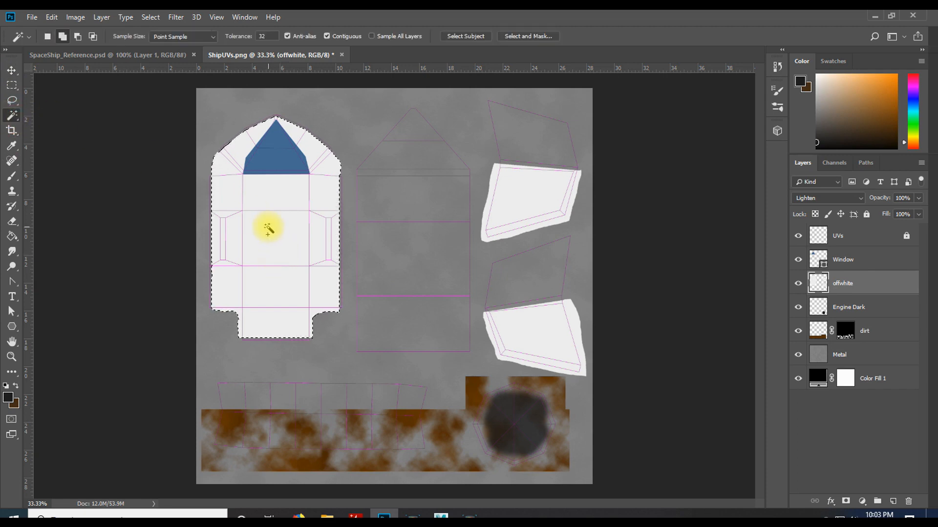
left_click(516, 204, "shift")
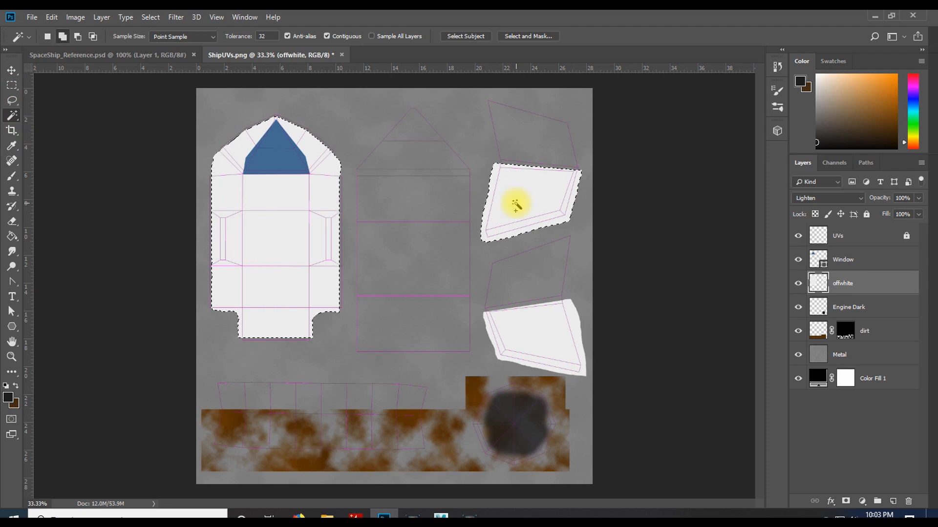
left_click(533, 330, "shift")
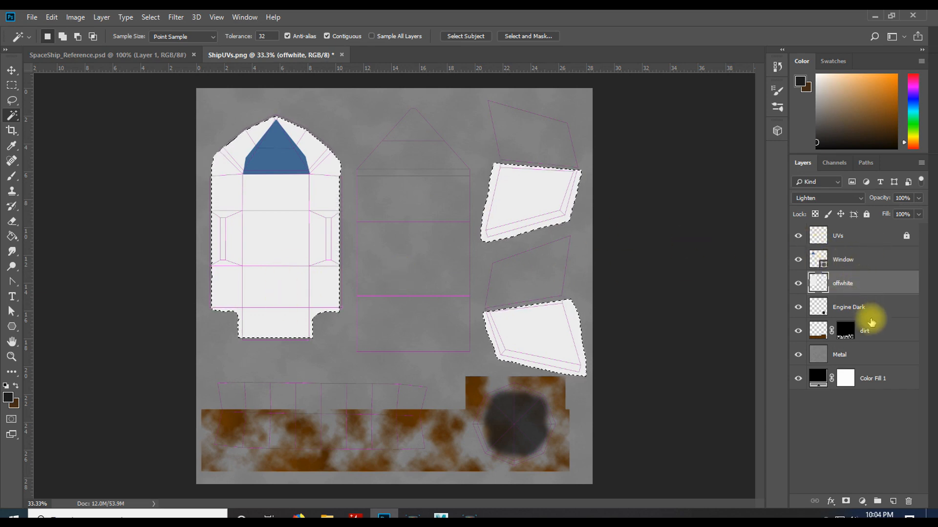
Add a layer mask to the Metal layer from the selection and check it by toggling the Window and offwhite layers
left_click(867, 355)
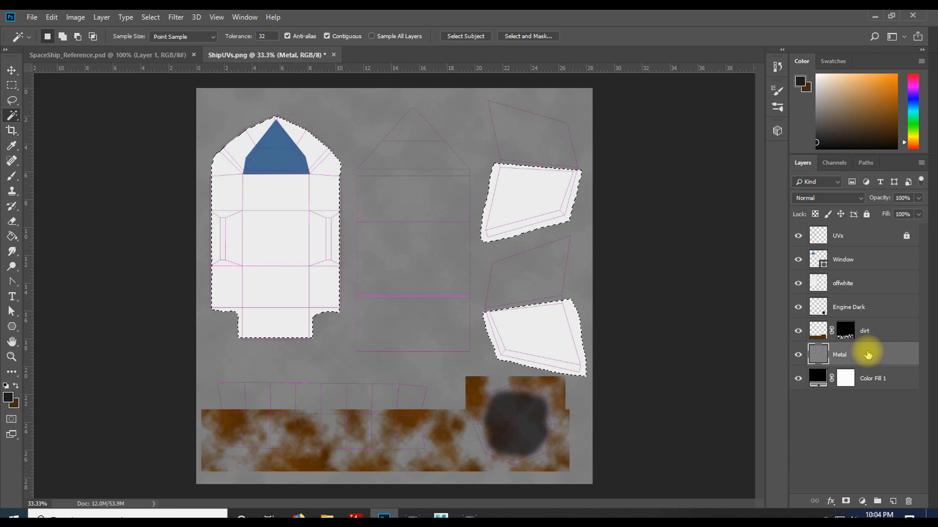
left_click(846, 502)
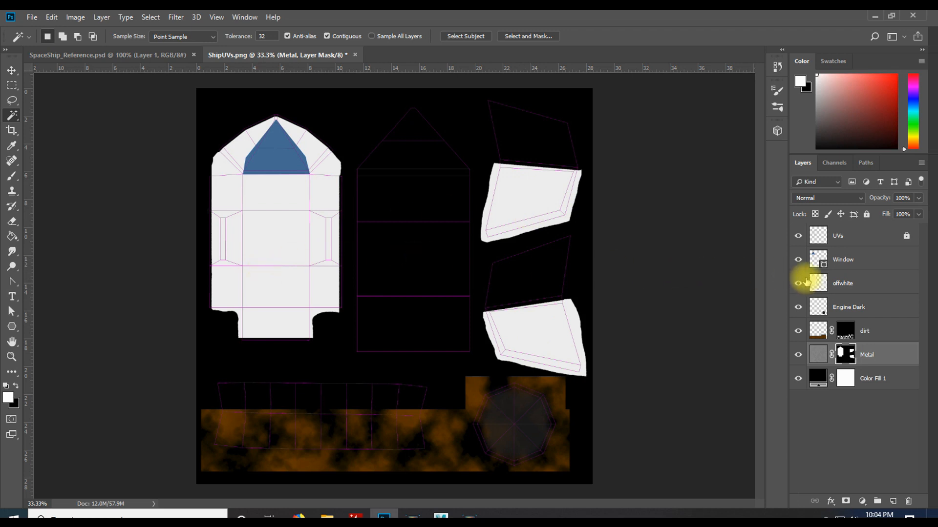
left_click(799, 262)
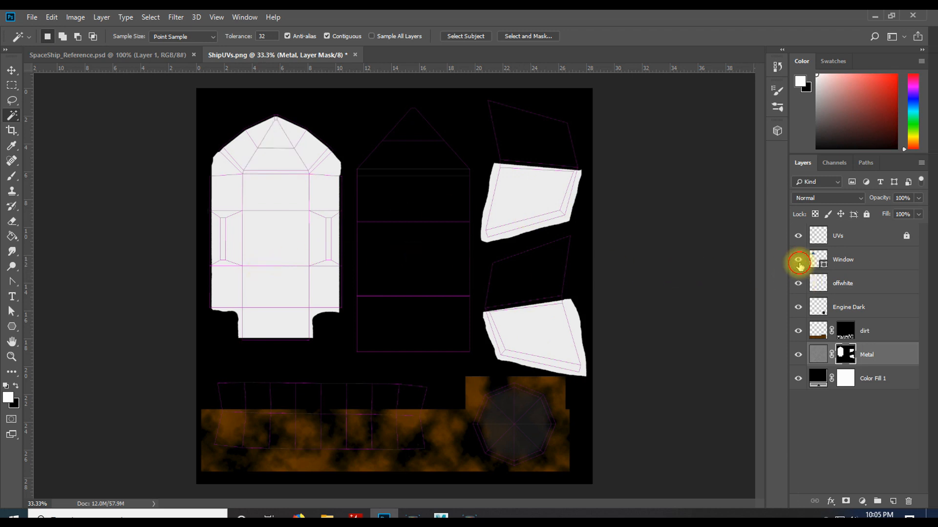
left_click(798, 261)
left_click(797, 283)
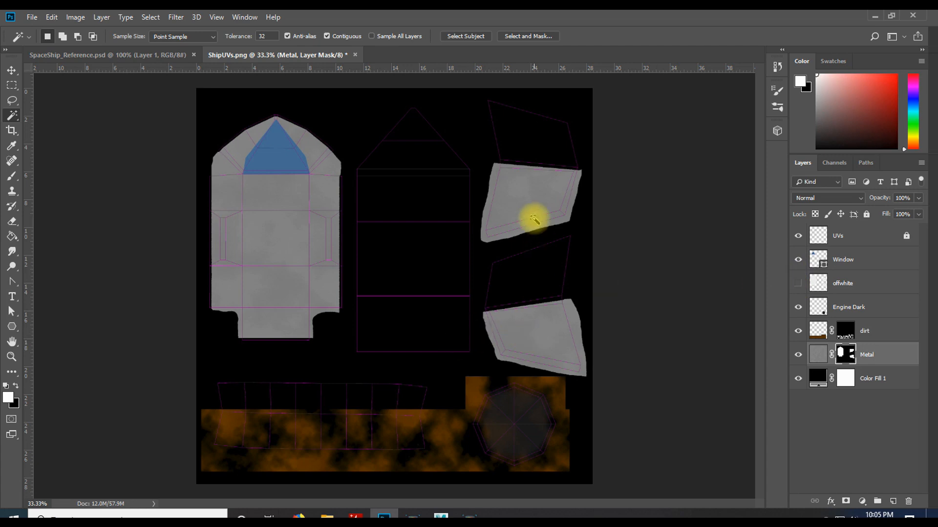
left_click(798, 282)
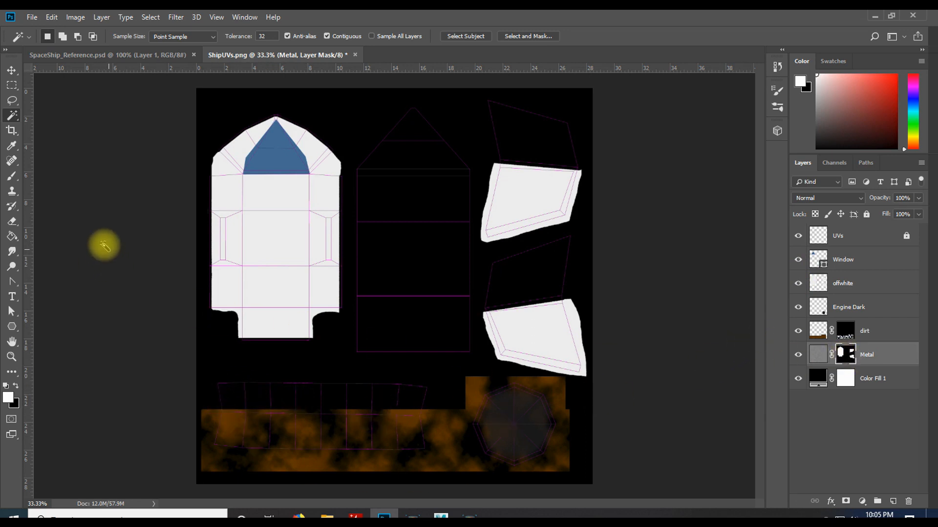
Paint white on the Metal mask with a hard brush, up to 161 px, to reveal metal around the lower strip and engine shells
left_click(12, 177)
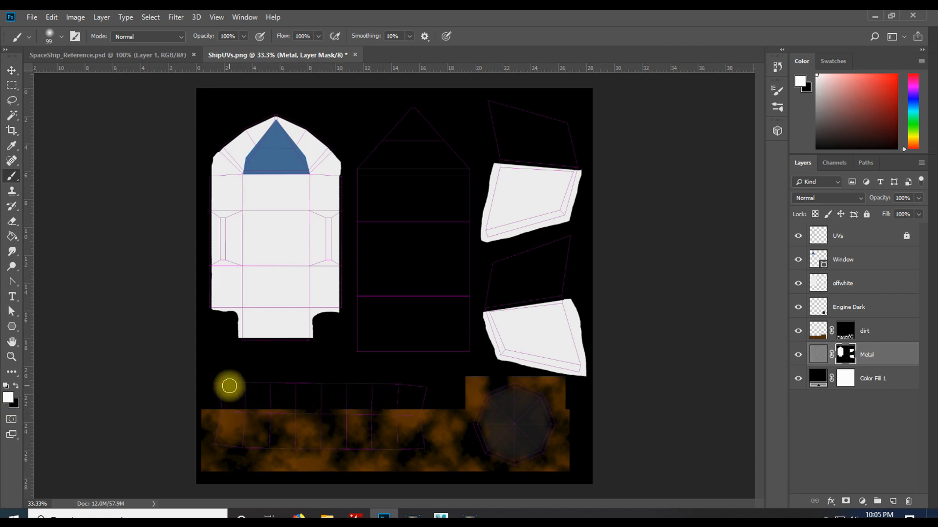
mouse_move(216, 382)
left_mouse_down()
mouse_move(213, 441)
mouse_move(238, 450)
mouse_move(542, 450)
mouse_move(544, 397)
mouse_move(504, 389)
mouse_move(480, 413)
mouse_move(502, 456)
mouse_move(548, 433)
mouse_move(523, 391)
mouse_move(308, 379)
mouse_move(224, 389)
mouse_move(466, 388)
left_mouse_up()
right_click(523, 350)
left_click_drag(560, 348, 569, 351)
mouse_move(441, 415)
left_mouse_down()
mouse_move(299, 398)
mouse_move(237, 439)
mouse_move(381, 438)
mouse_move(502, 393)
mouse_move(509, 421)
mouse_move(549, 450)
mouse_move(526, 430)
mouse_move(404, 435)
mouse_move(222, 387)
mouse_move(212, 491)
mouse_move(481, 477)
mouse_move(538, 400)
mouse_move(567, 449)
mouse_move(254, 444)
mouse_move(439, 395)
mouse_move(215, 379)
mouse_move(596, 403)
left_mouse_up()
Paint black on the dirt layer's mask to trim the upper corners of the dirt around the engine circle
left_click(820, 331)
left_click(842, 330)
key("x")
mouse_move(515, 362)
left_mouse_down()
mouse_move(485, 356)
mouse_move(449, 382)
mouse_move(470, 373)
left_mouse_up()
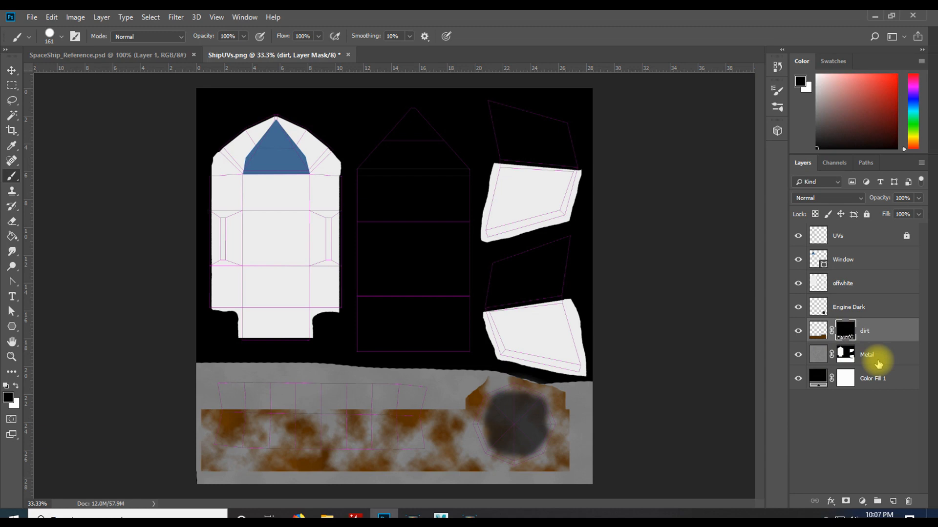
Duplicate the Metal layer together with its mask and invert the mask of the copy
left_click(818, 355)
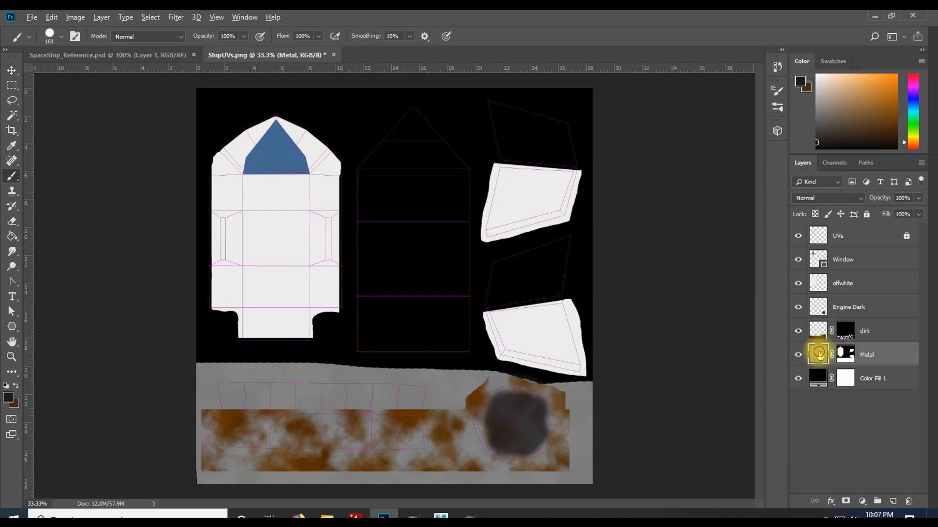
key("ctrl+j")
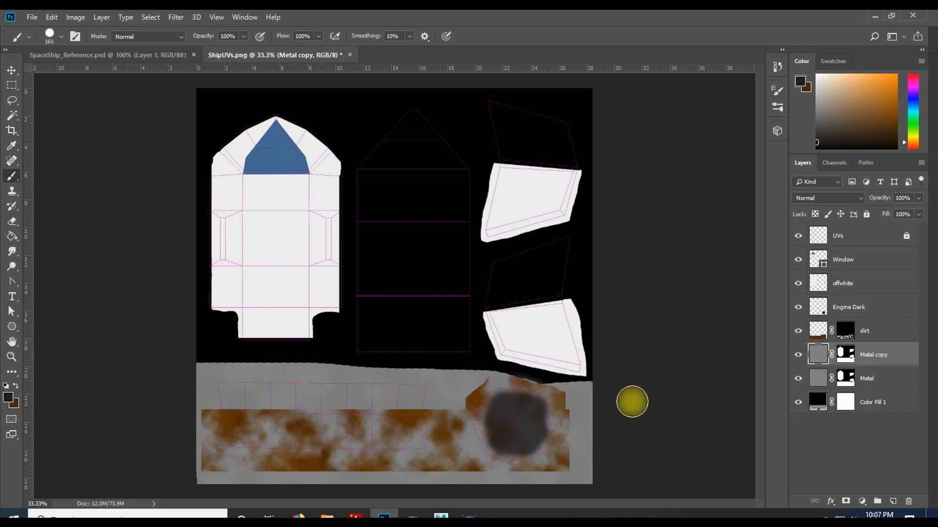
left_click_drag(842, 378, 848, 355, "alt")
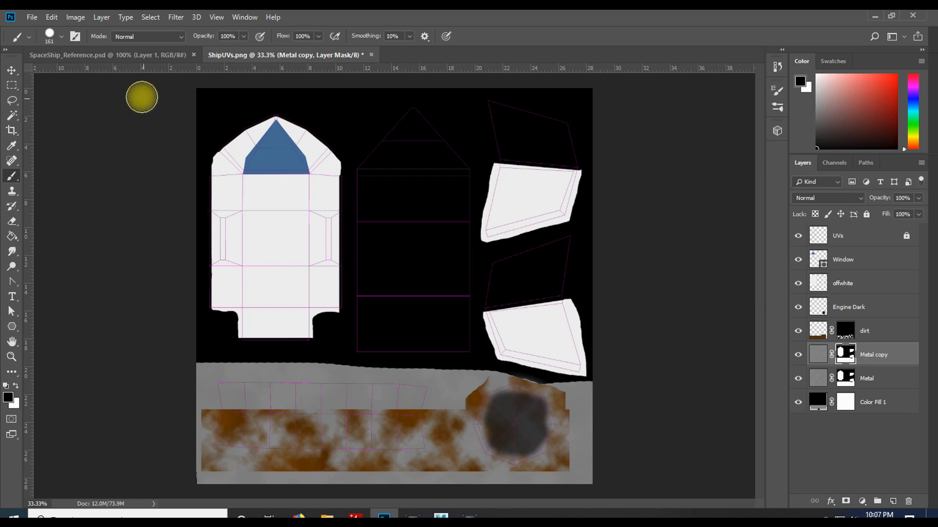
left_click(77, 17)
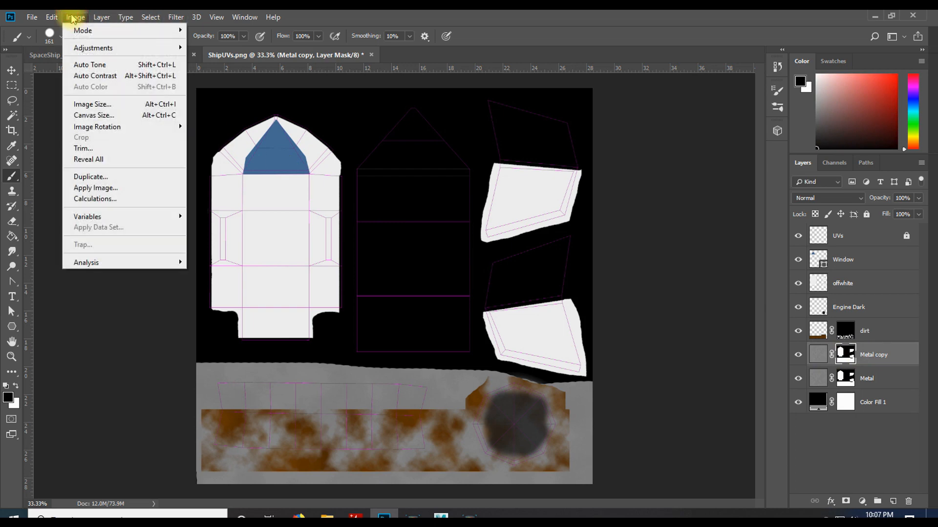
mouse_move(178, 45)
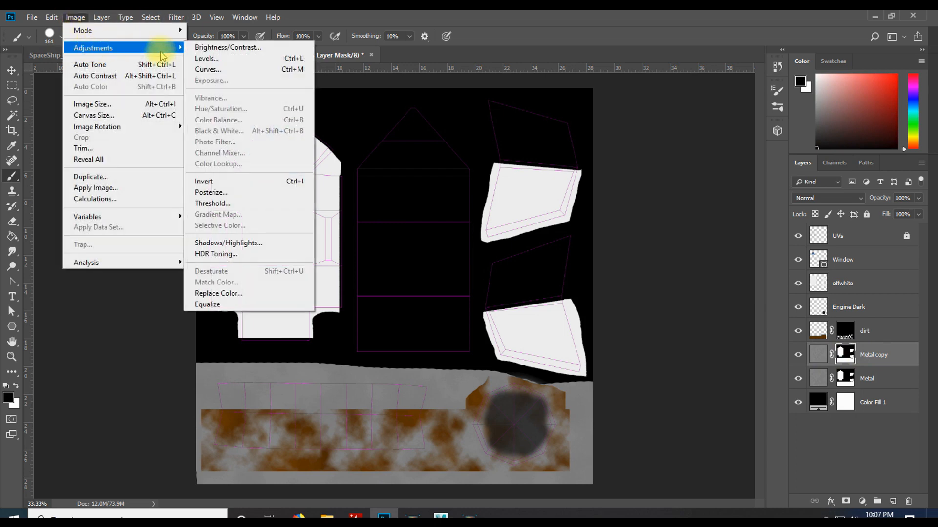
left_click(255, 181)
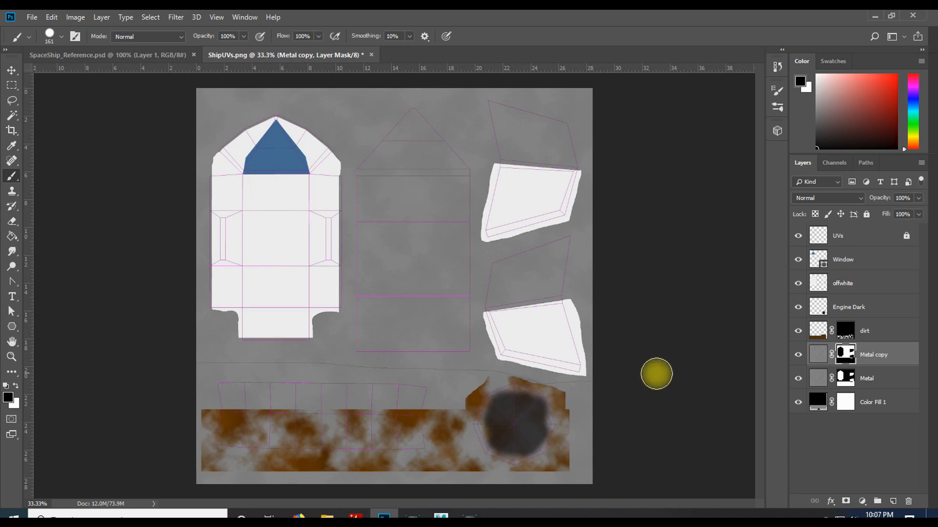
Hide the offwhite layer and set the Metal copy layer's fill to 20%, with the Metal layer hidden only while adjusting
left_click(797, 379)
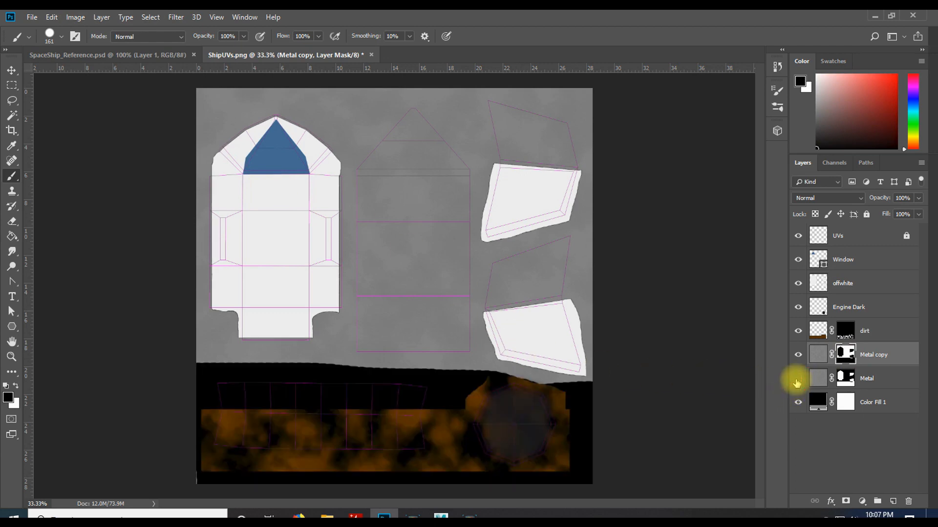
left_click(798, 283)
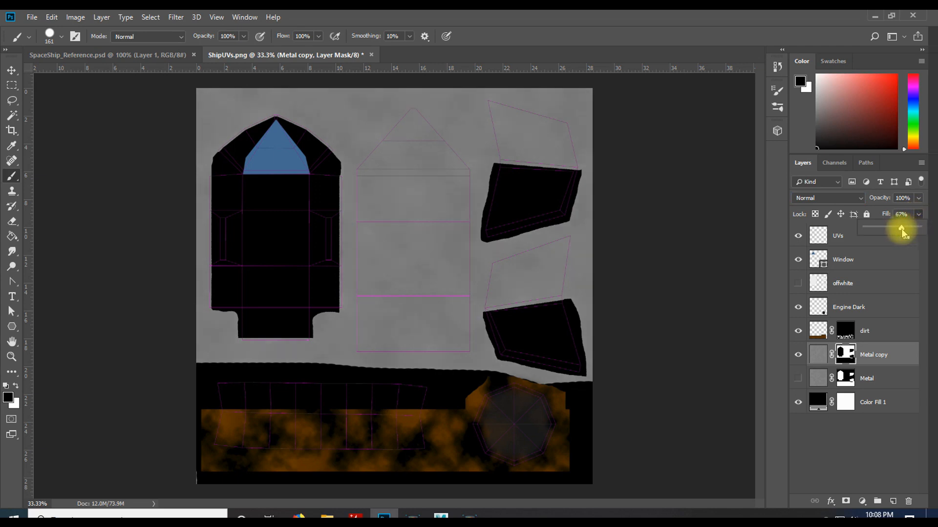
left_click_drag(900, 230, 876, 229)
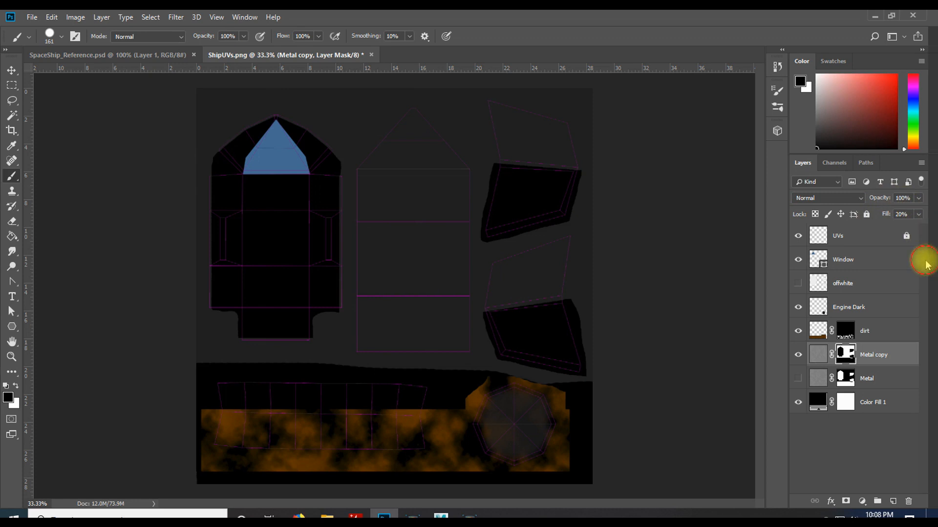
left_click(796, 379)
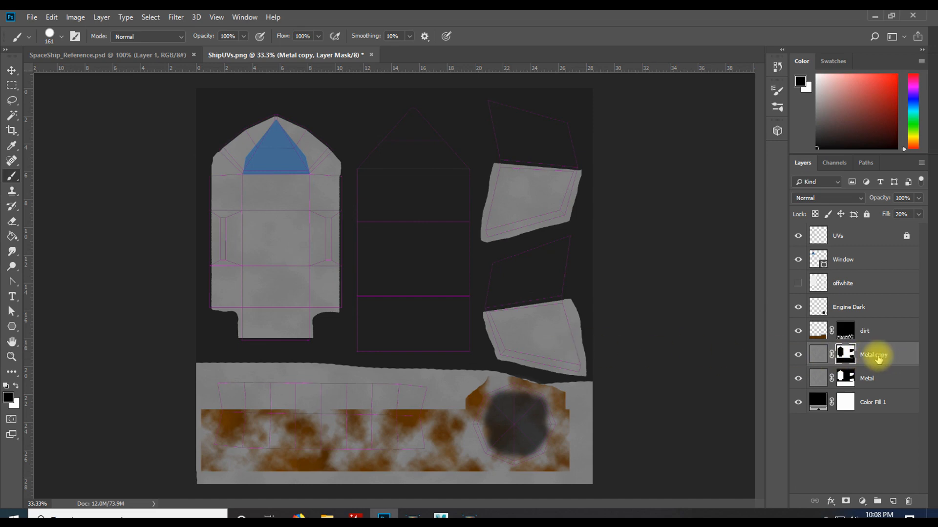
Rename the Metal copy layer as Metal Dark and reselect the original Metal layer
double_click(874, 355)
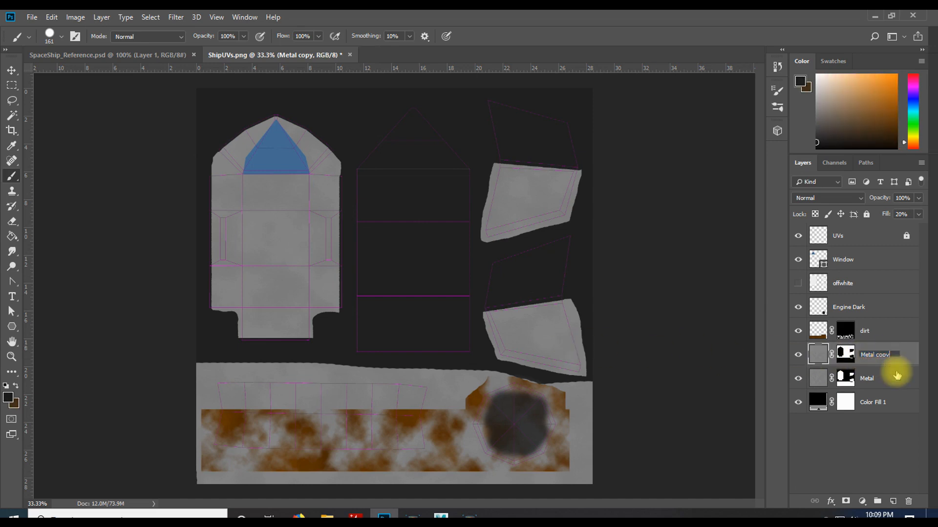
type("Metal Dark")
left_click(895, 376)
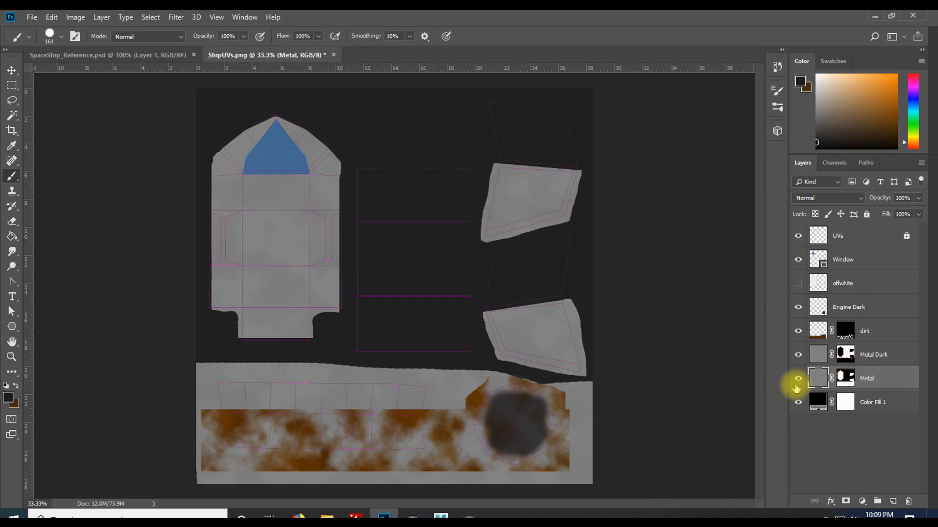
left_click(817, 354)
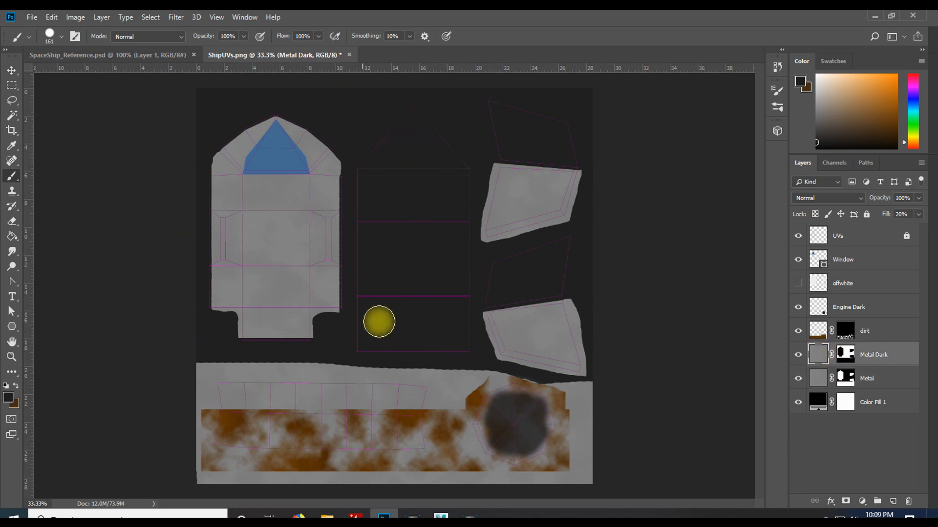
left_click(817, 378)
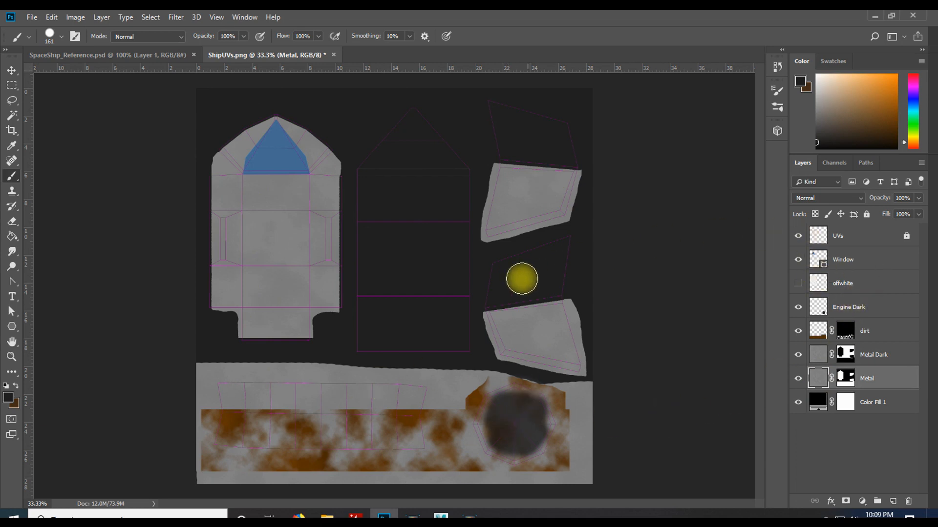
Save the document in Photoshop format as Ship_Texture in the Tutorials folder, keeping its layers
left_click(32, 17)
left_click(62, 135)
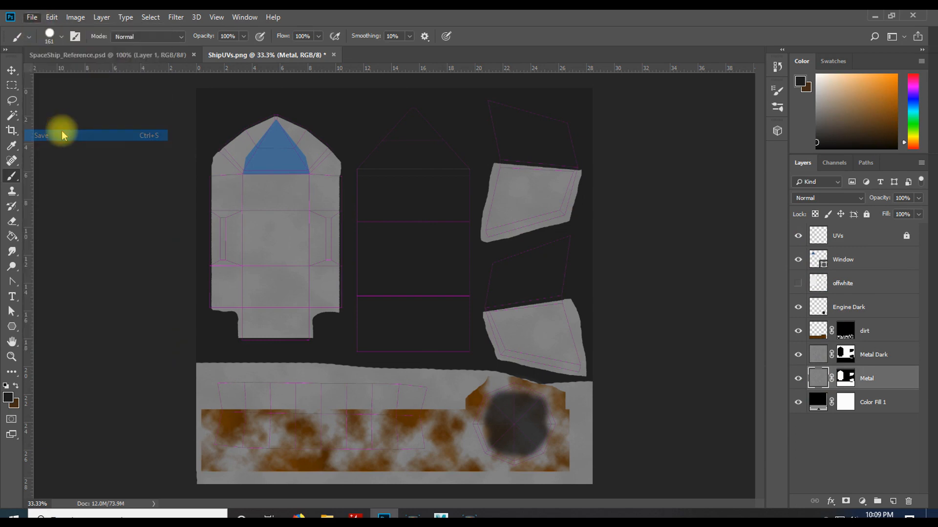
left_click(137, 227)
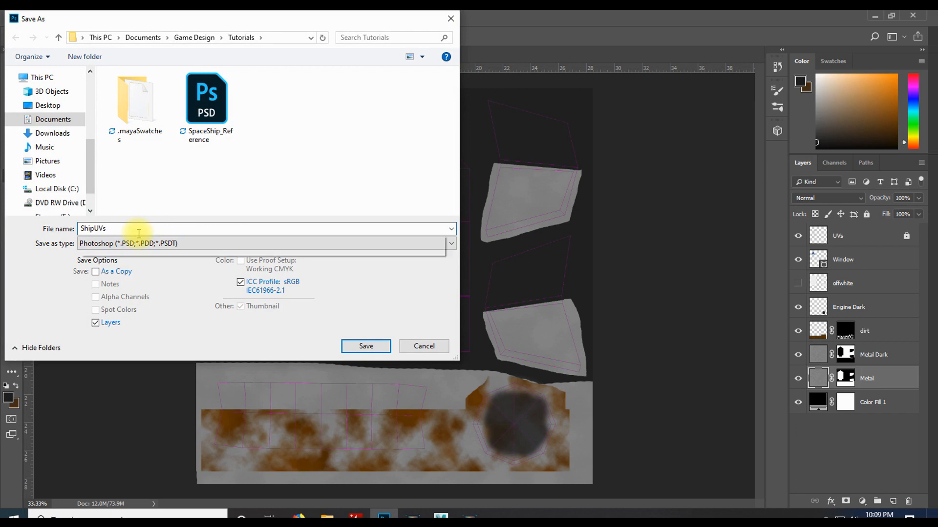
key("BackSpace")
key("BackSpace")
key("BackSpace")
type("_Texture")
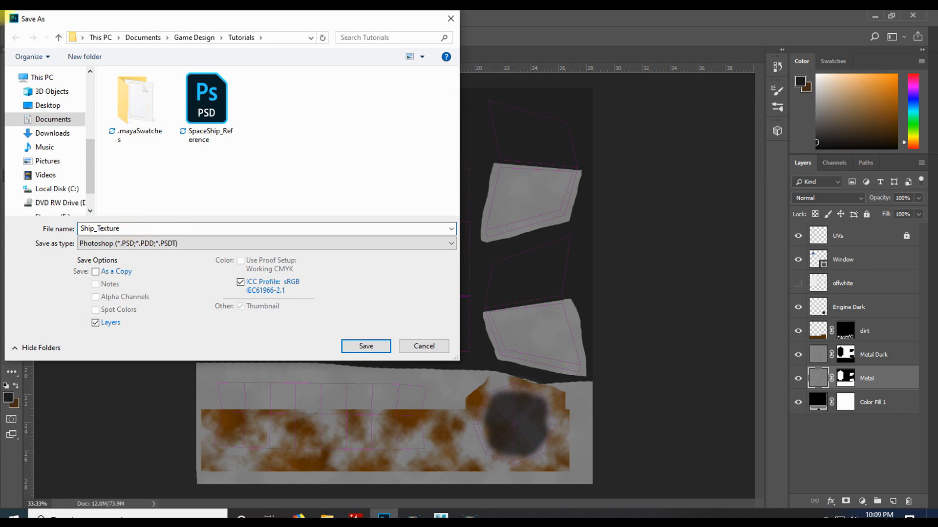
left_click(361, 347)
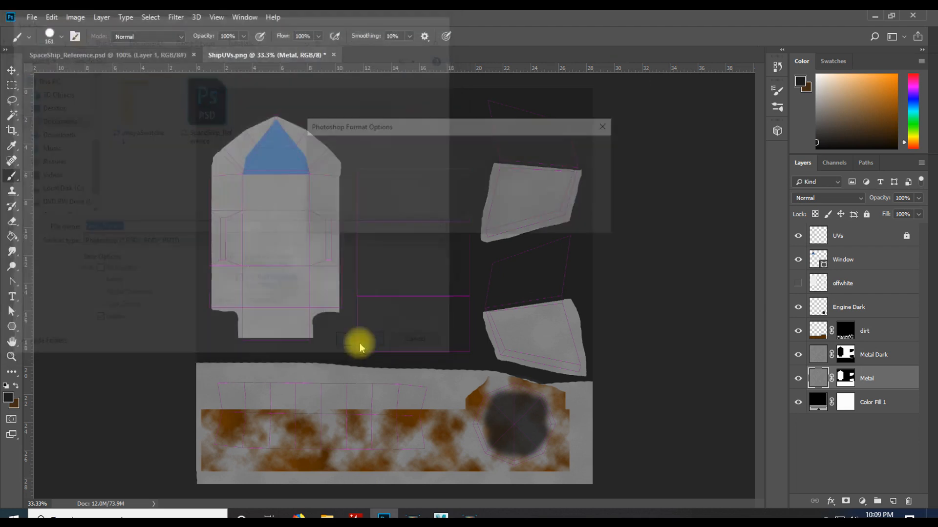
left_click(590, 149)
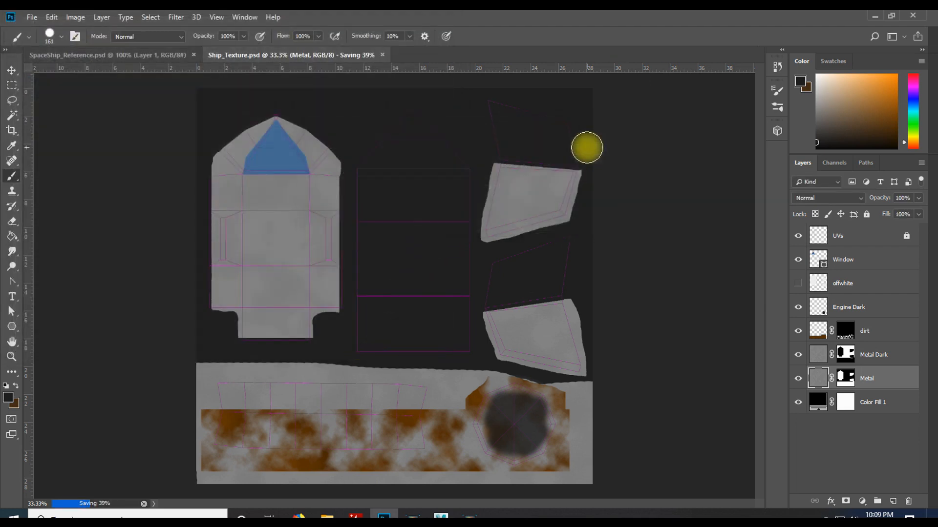
Save a Targa copy of the texture as Ship_Texture at 24 bits/pixel in the same folder
left_click(32, 17)
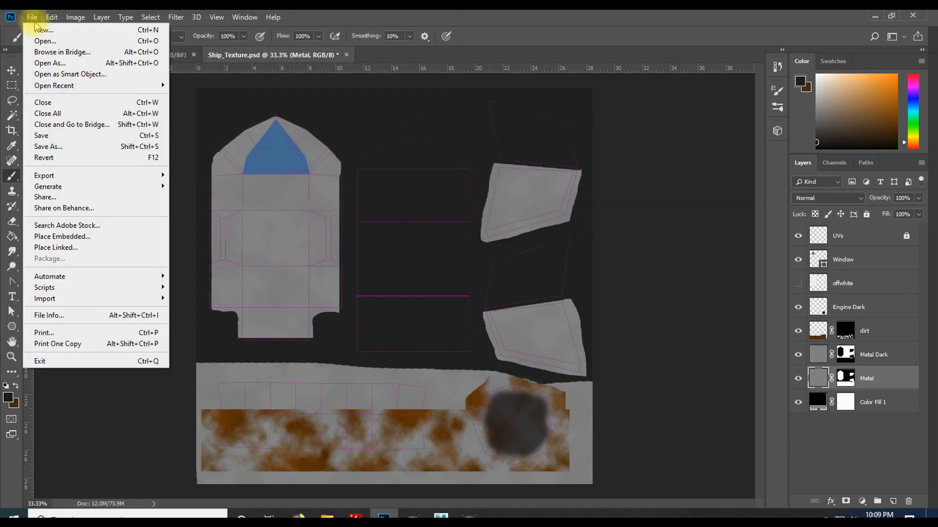
left_click(67, 147)
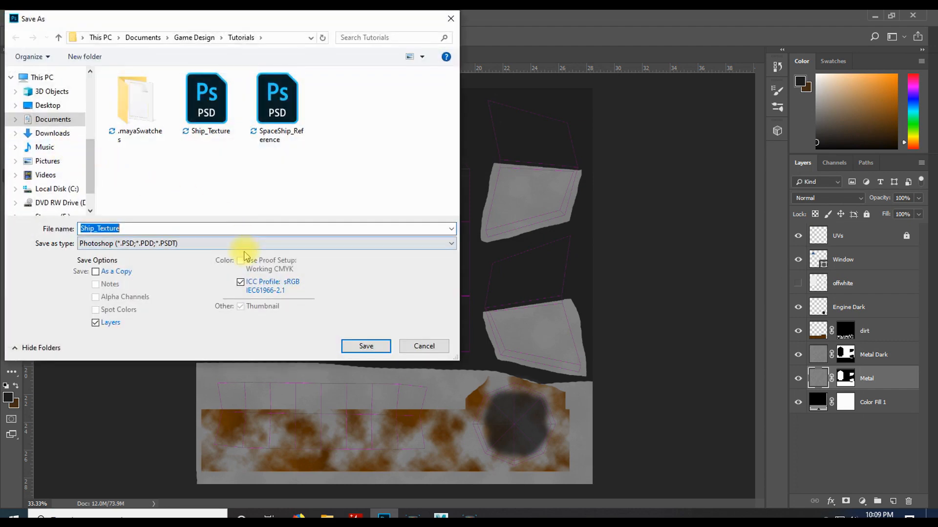
left_click(188, 245)
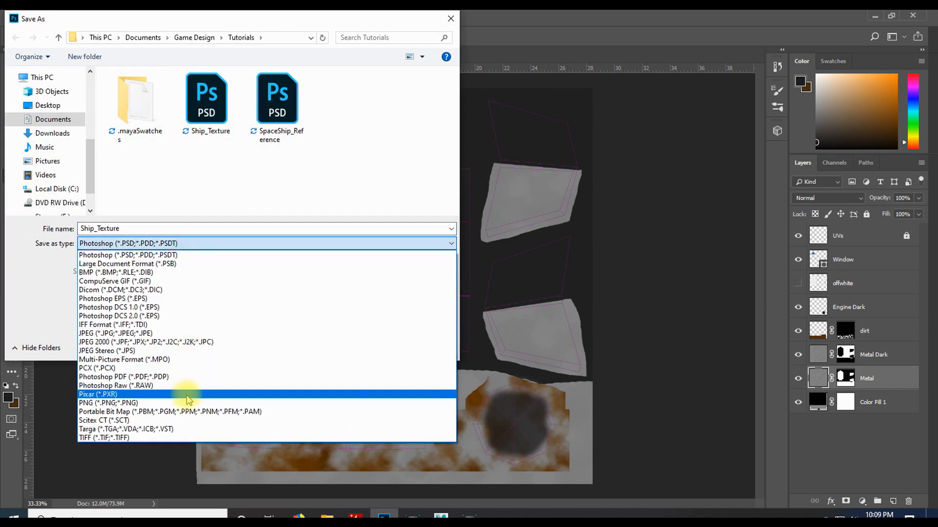
left_click(94, 430)
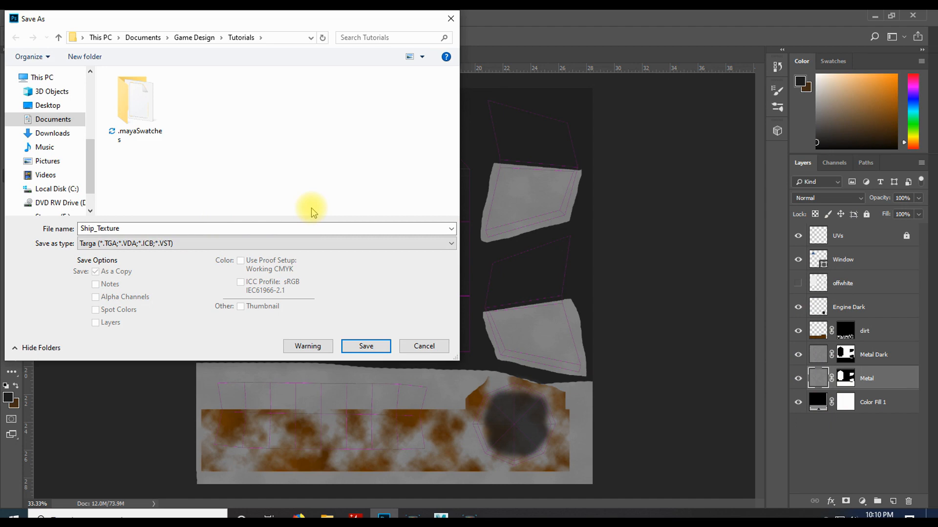
left_click(367, 346)
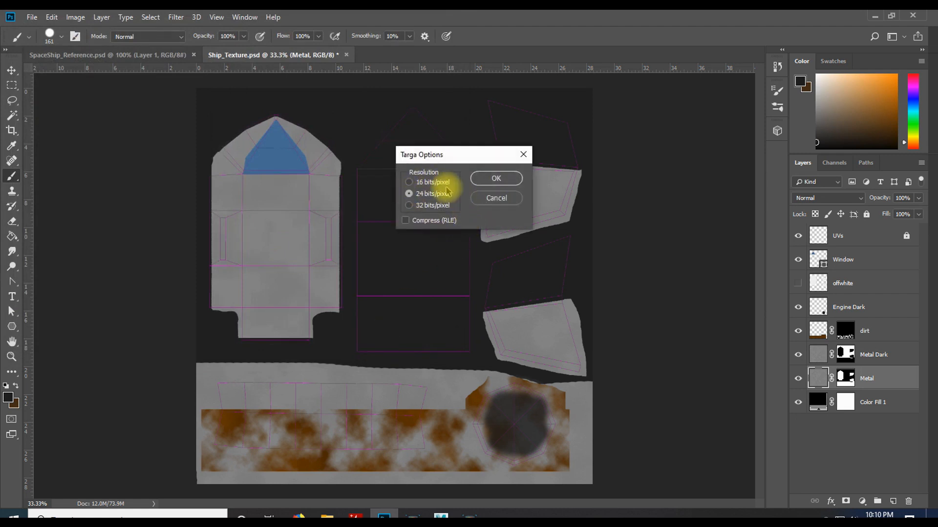
left_click(493, 180)
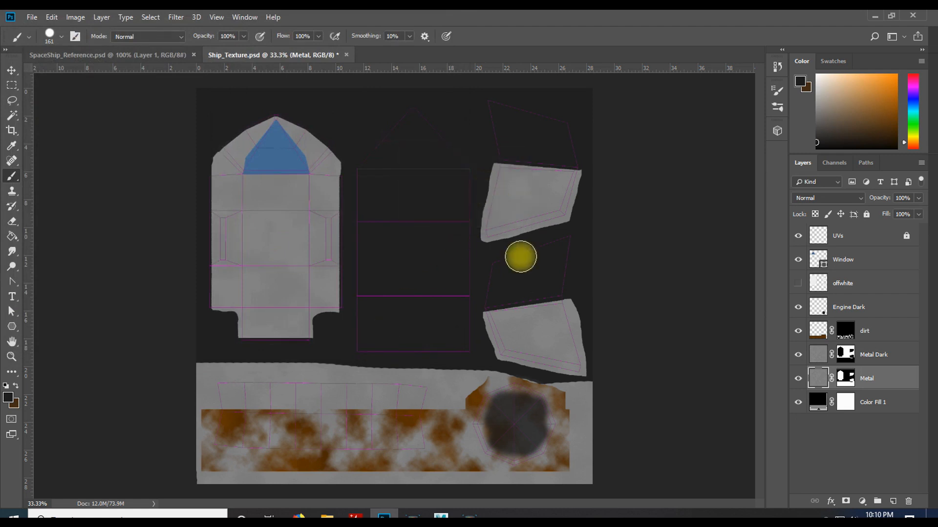
Switch to Maya, close the UV Editor and change the ship from face selection to object selection
mouse_move(441, 515)
left_click(477, 490)
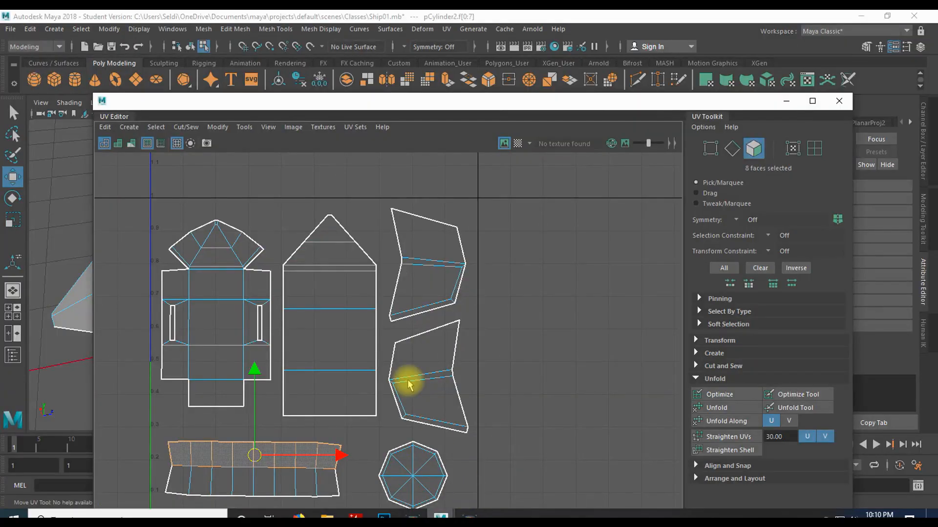
left_click(836, 101)
right_click_drag(295, 254, 347, 172)
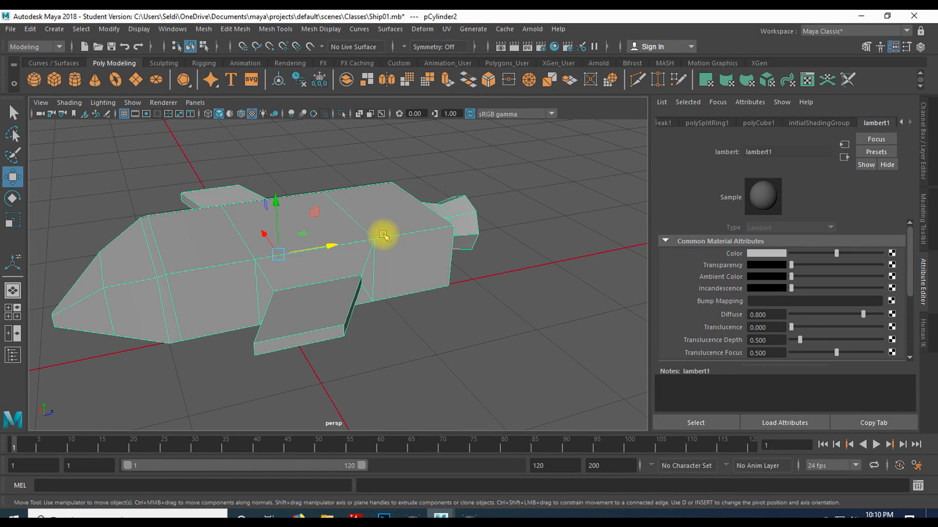
Assign a new Lambert material to the selected ship and name it ShipColor
left_click(290, 64)
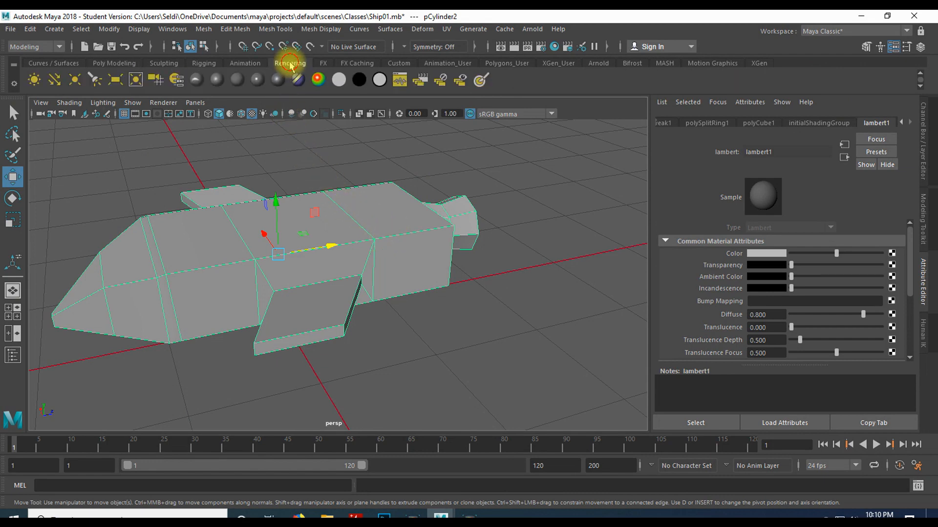
left_click(237, 83)
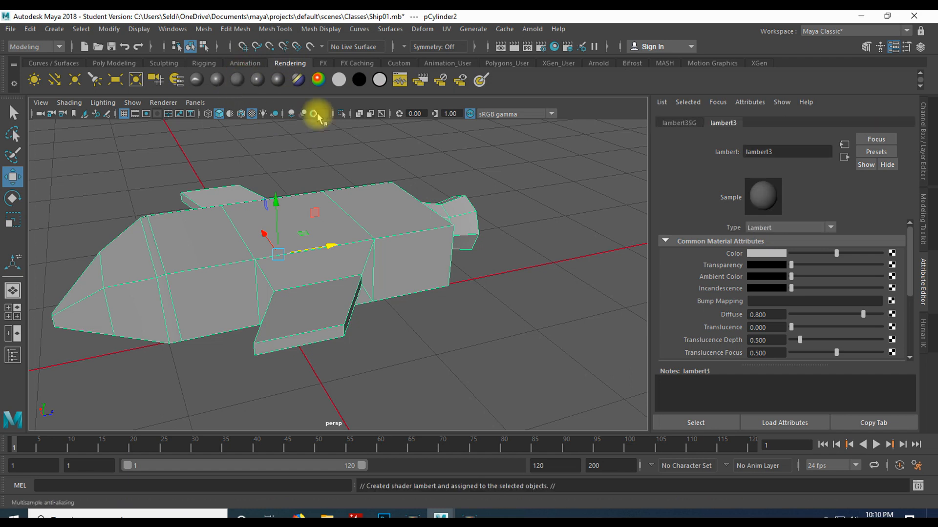
double_click(778, 152)
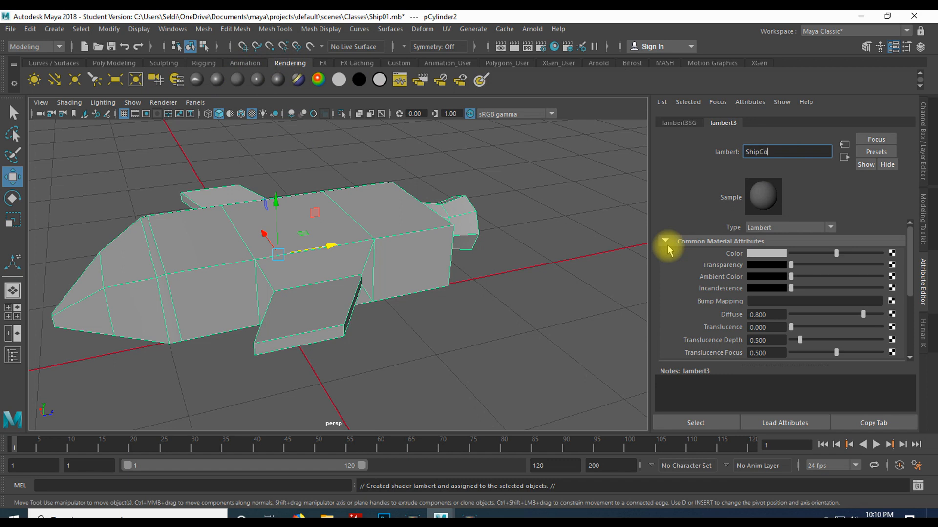
type("ShipColor")
key("Return")
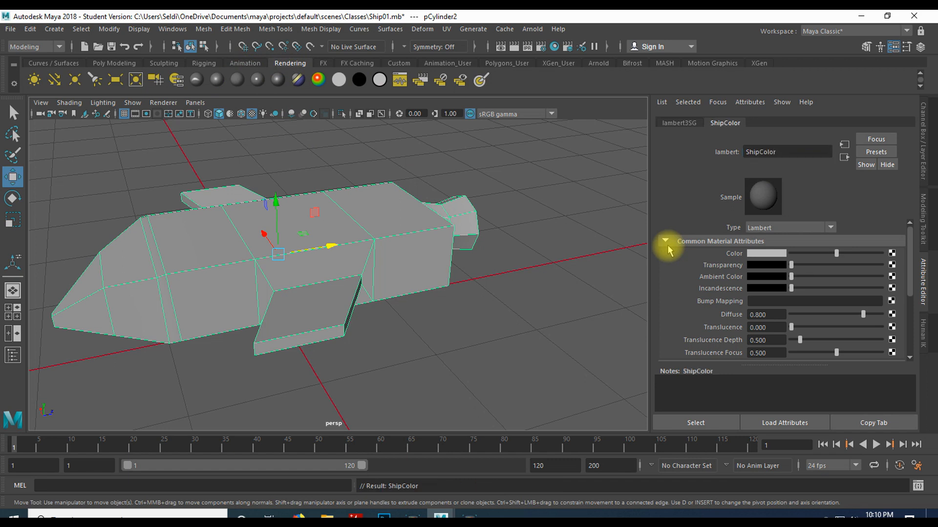
Connect a File texture to the ShipColor material's Color and load Ship_Texture.tga from the Tutorials folder as its image
left_click(890, 253)
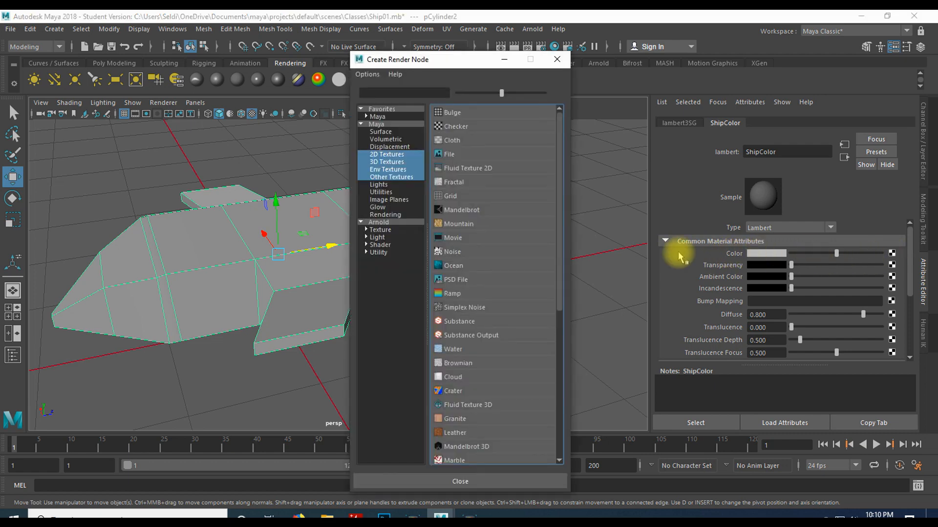
left_click(448, 153)
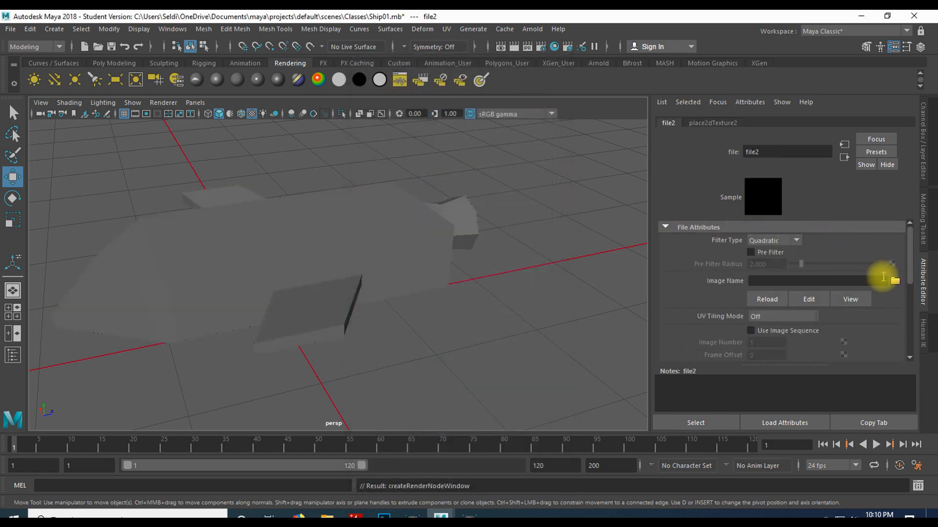
left_click(895, 282)
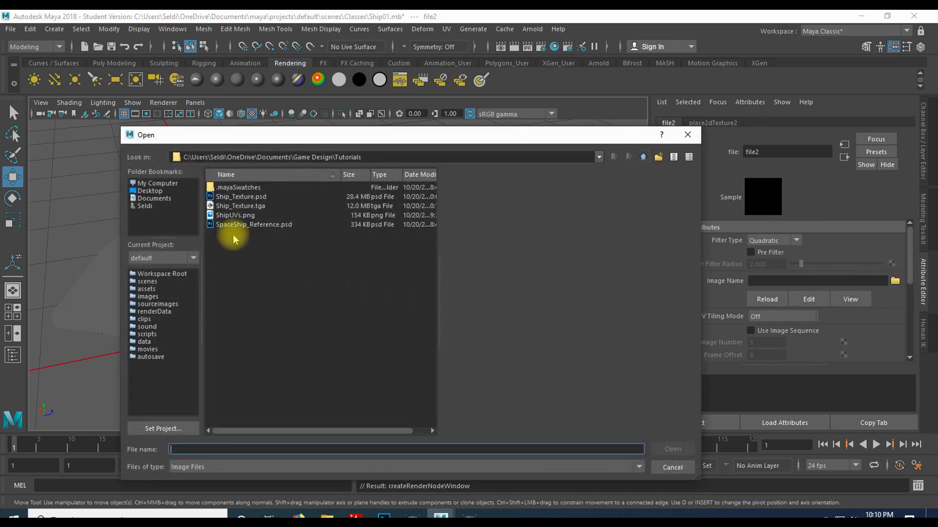
left_click(235, 207)
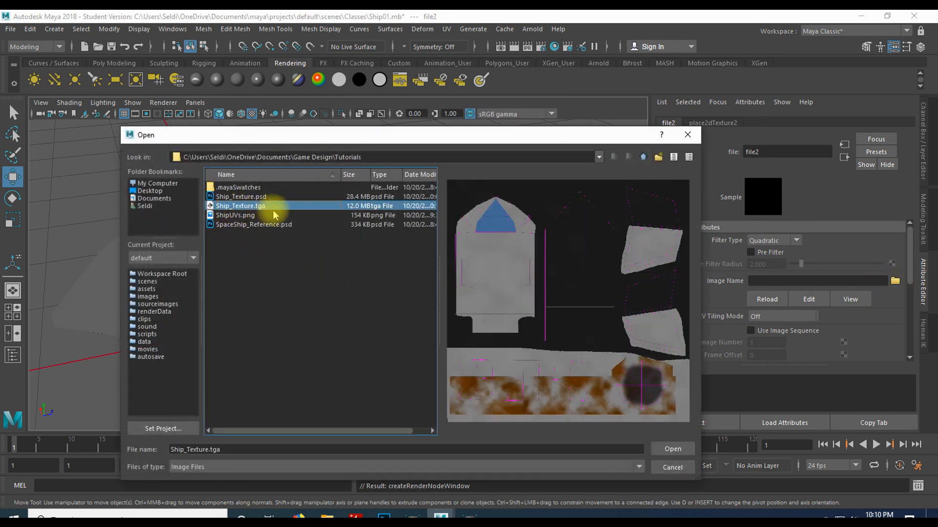
left_click(672, 449)
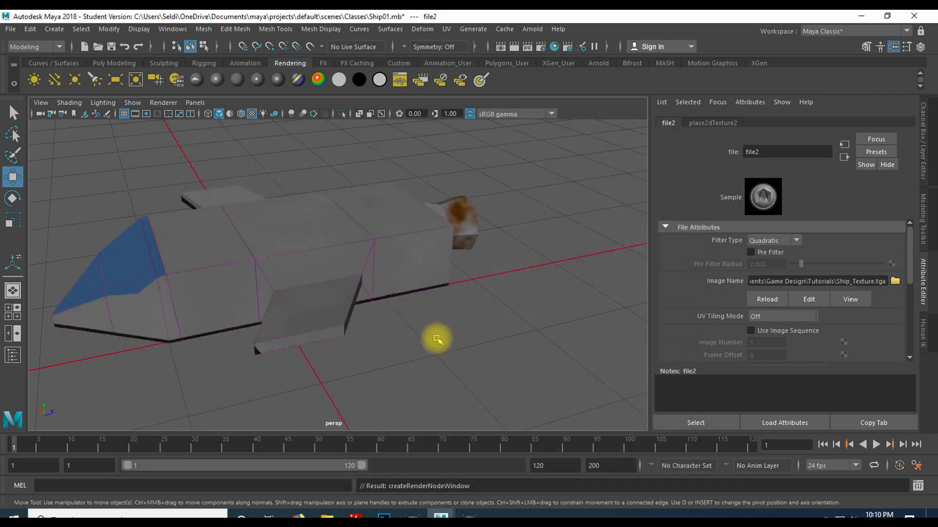
Switch to Photoshop and hide the UVs layer in the Ship_Texture document
left_click_drag(438, 337, 386, 270, "alt")
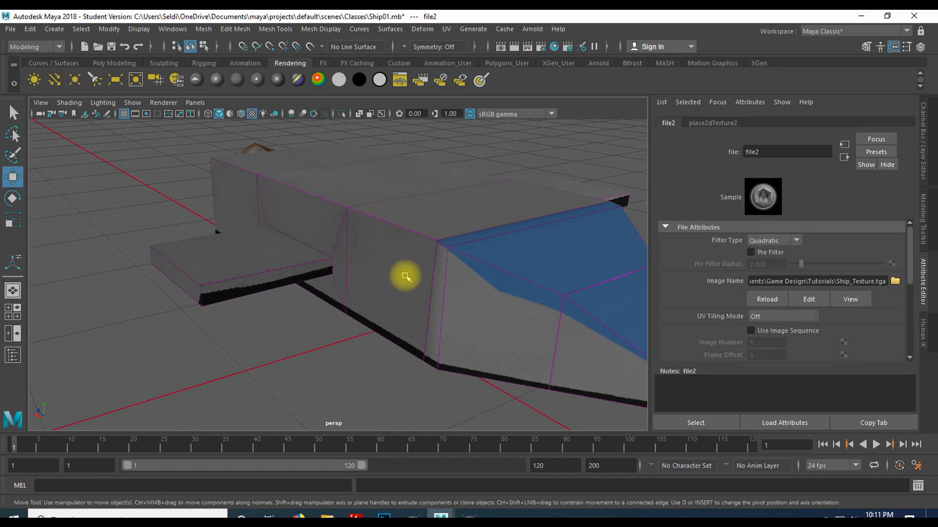
scroll(404, 272, "up", 5)
left_click_drag(467, 278, 404, 268, "alt")
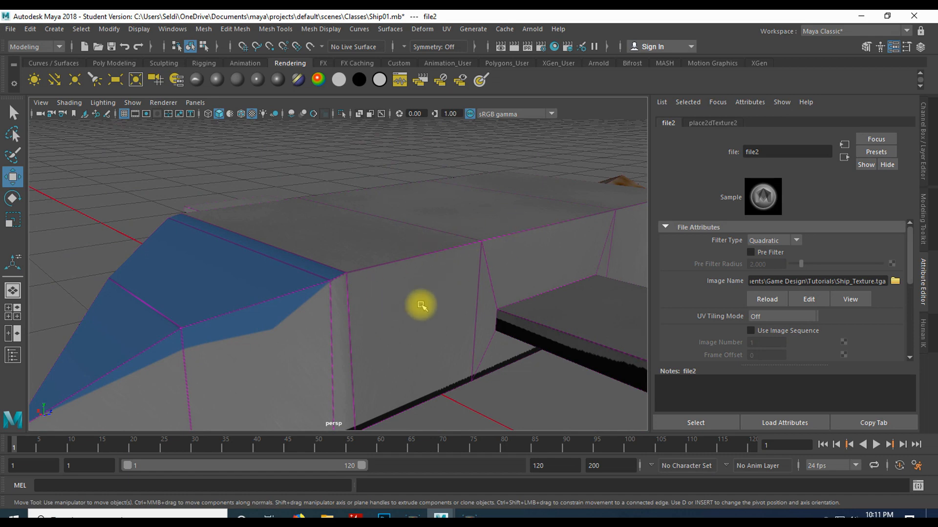
left_click(387, 516)
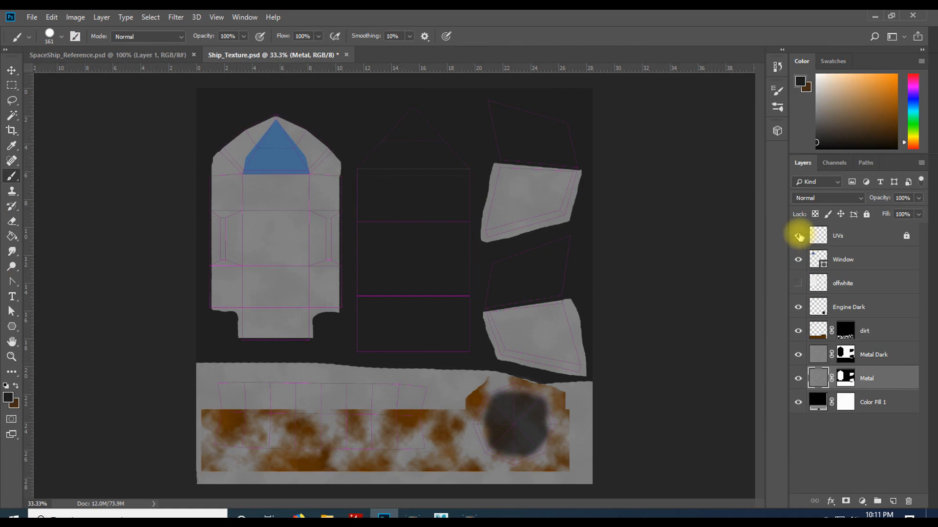
left_click(799, 237)
Save a Targa copy of the texture as Ship_Texture in the Tutorials folder, replacing the existing file
left_click(32, 17)
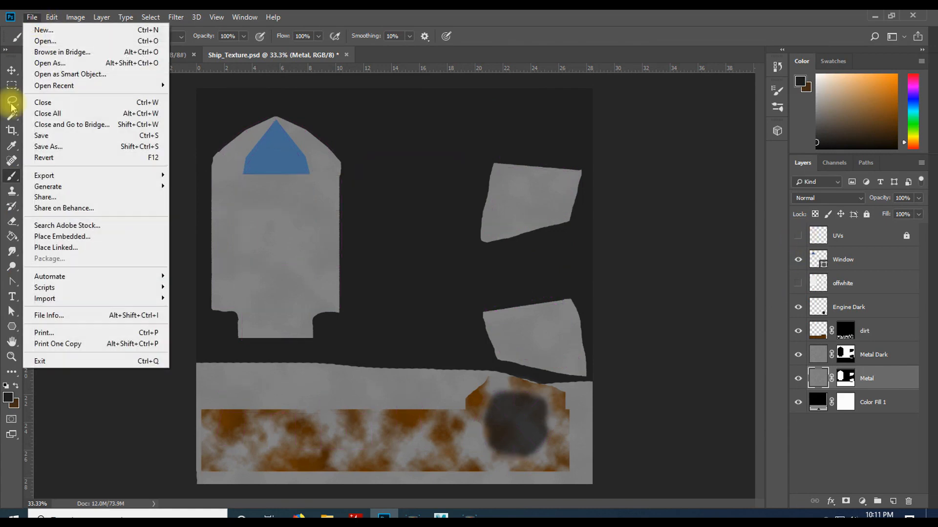
left_click(56, 146)
left_click(122, 245)
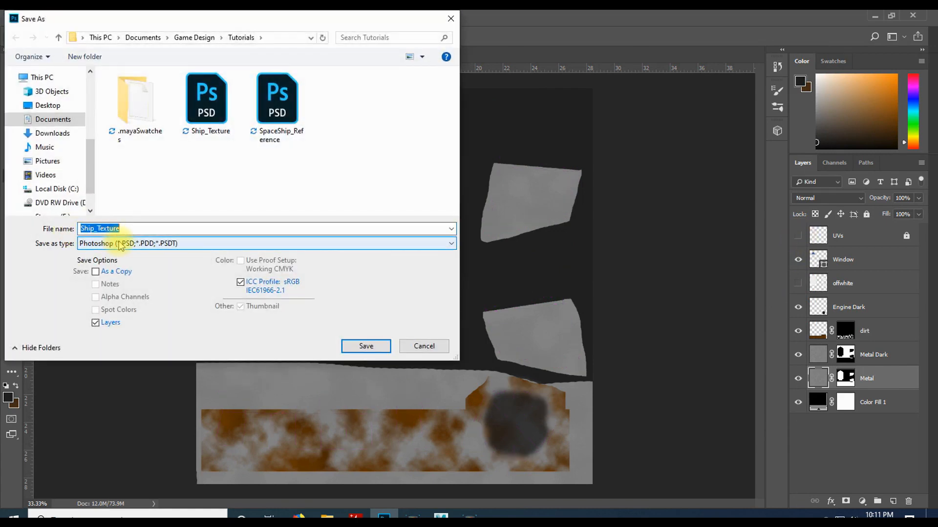
left_click(123, 426)
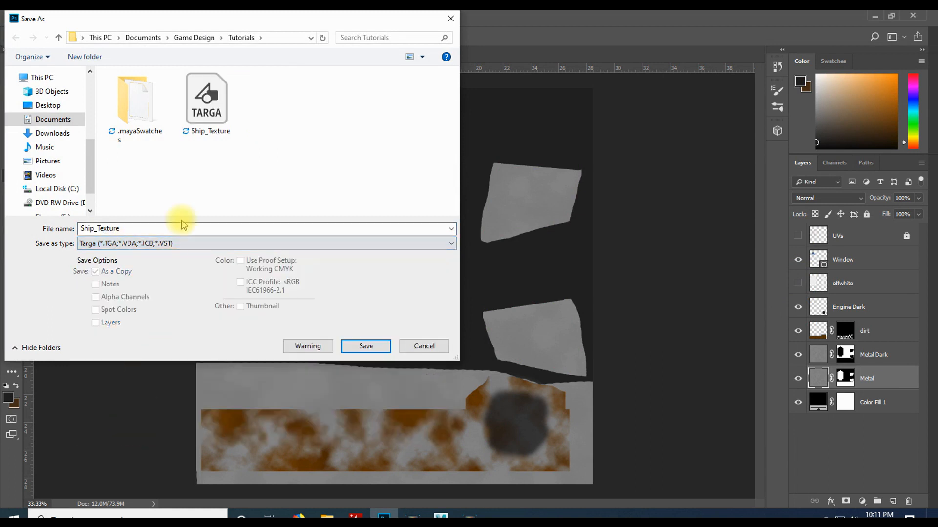
left_click(206, 105)
left_click(366, 346)
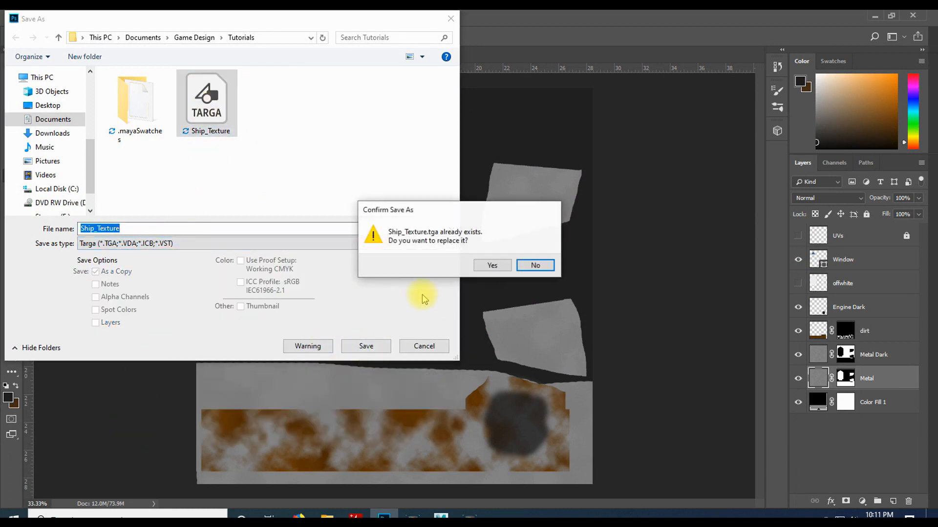
left_click(490, 266)
left_click(488, 177)
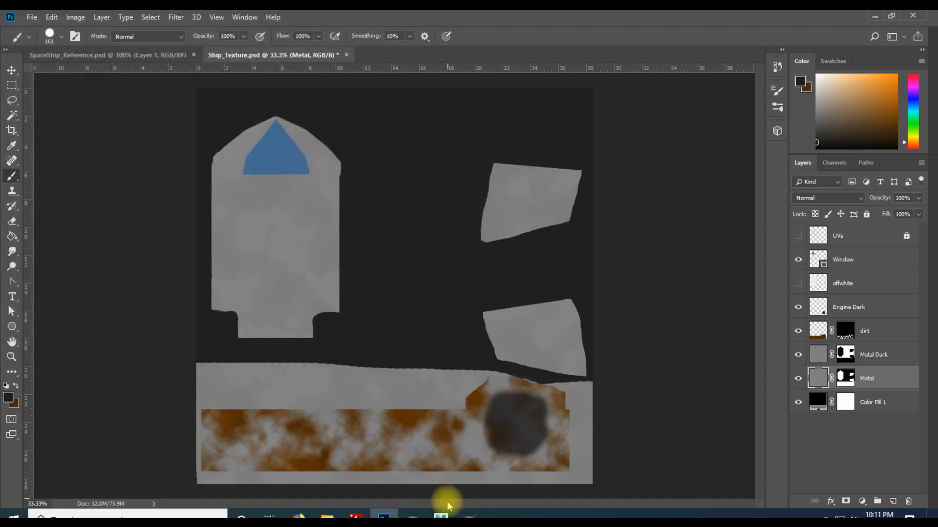
Switch to Maya and refresh the ship's file texture from the updated Ship_Texture.tga
mouse_move(441, 516)
left_click(477, 485)
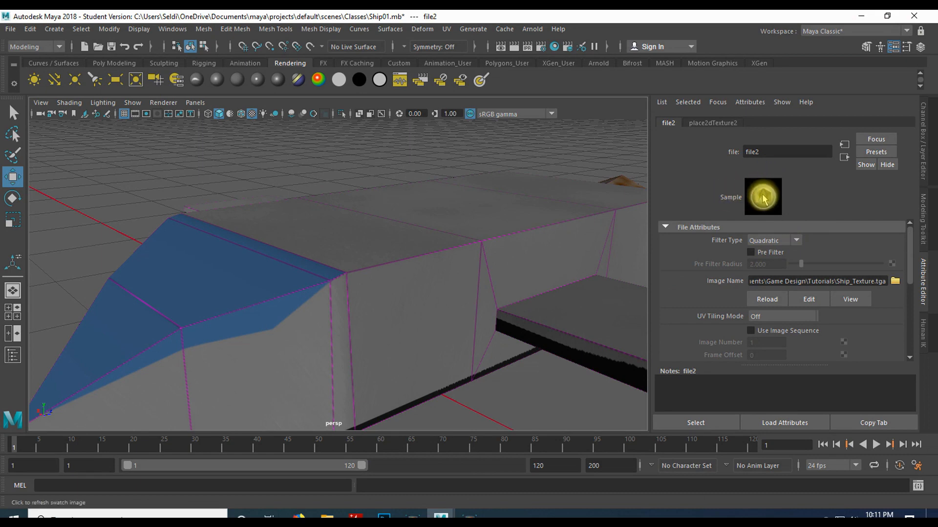
left_click(395, 306)
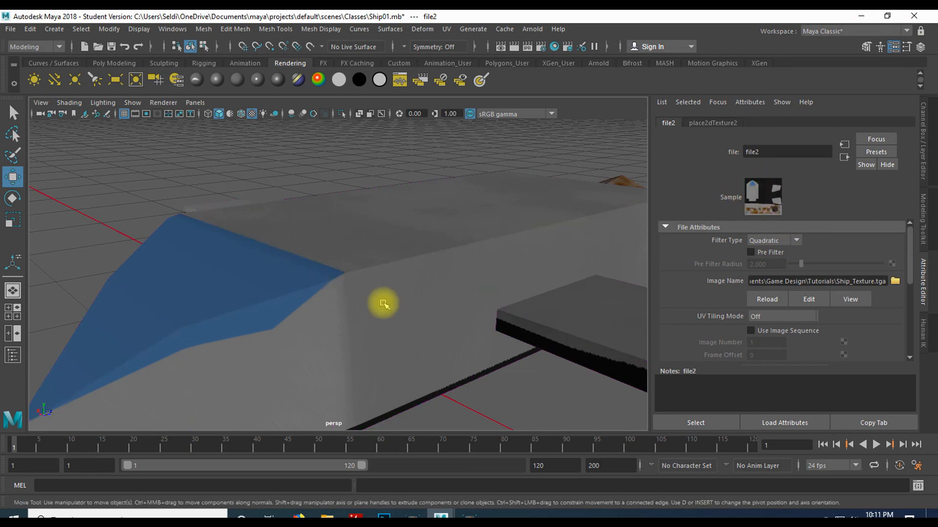
Examine the texture on the ship from all sides, including the window, hull edges, wings, underside and rear engine
scroll(412, 282, "down", 5)
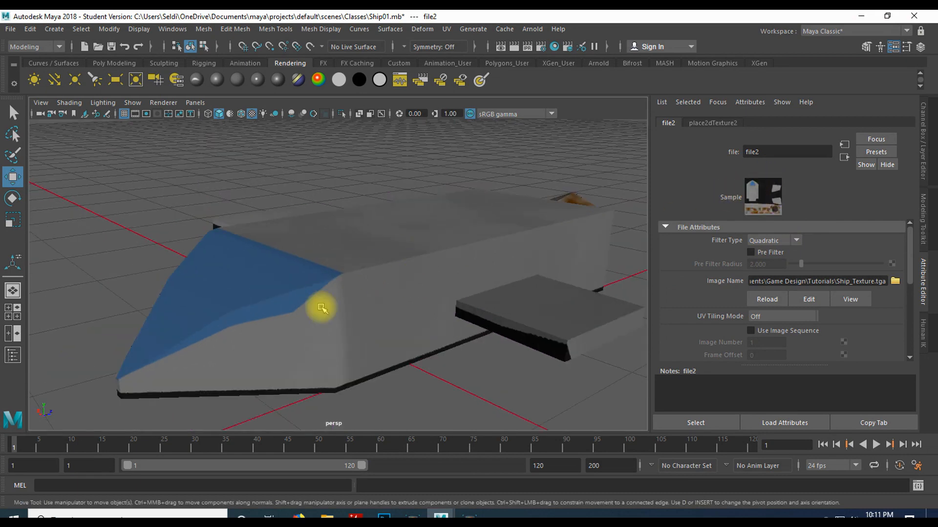
scroll(446, 315, "up", 4)
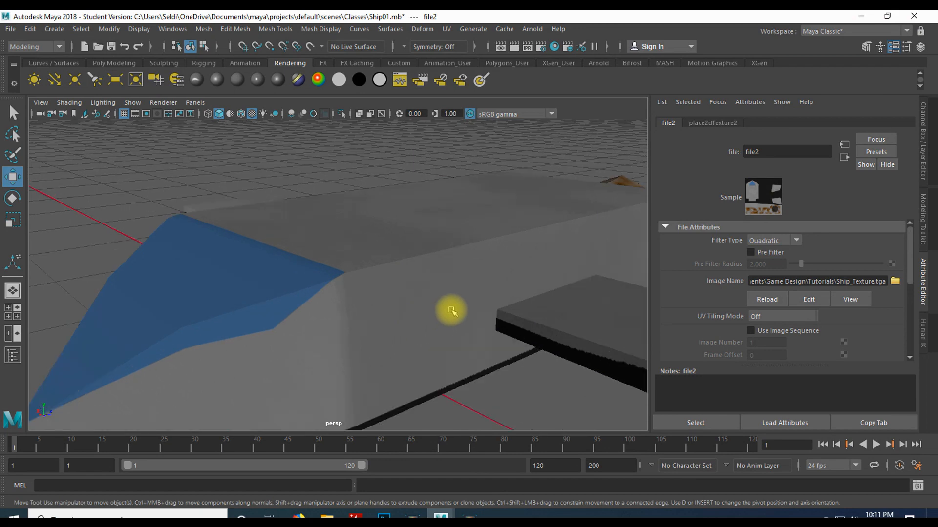
left_click_drag(451, 311, 409, 235, "alt")
left_click_drag(424, 274, 342, 237, "alt")
middle_click_drag(375, 183, 296, 251, "alt")
mouse_move(296, 250)
left_mouse_down("alt")
mouse_move(274, 303)
mouse_move(268, 255)
mouse_move(301, 260)
left_mouse_up("alt")
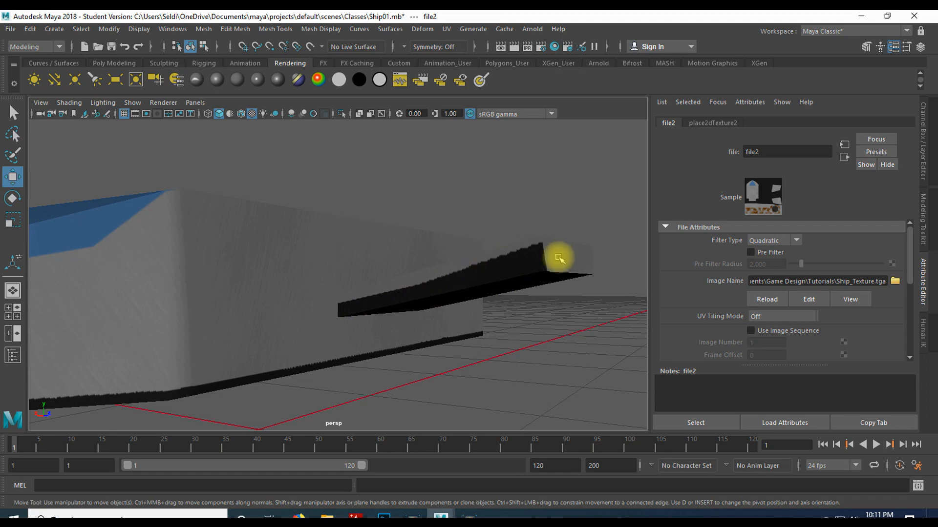
left_click_drag(249, 332, 372, 272, "alt")
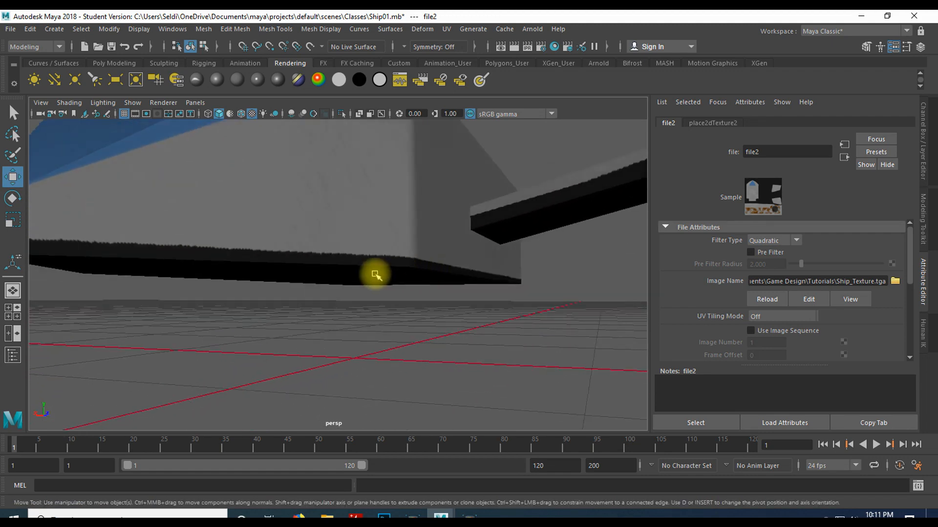
left_click_drag(396, 236, 432, 246, "alt")
left_click_drag(519, 222, 485, 226, "alt")
left_click_drag(329, 286, 243, 282, "alt")
left_click_drag(216, 253, 370, 300, "alt")
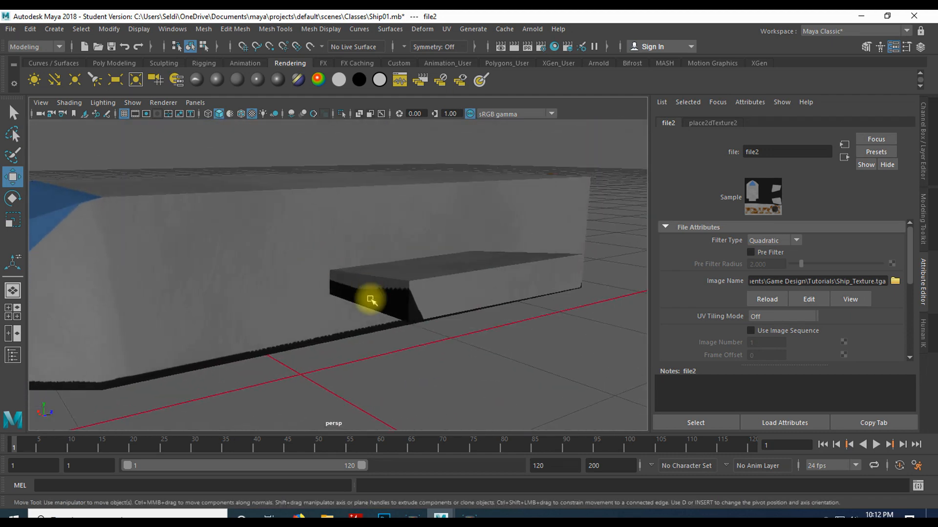
scroll(371, 299, "down", 3)
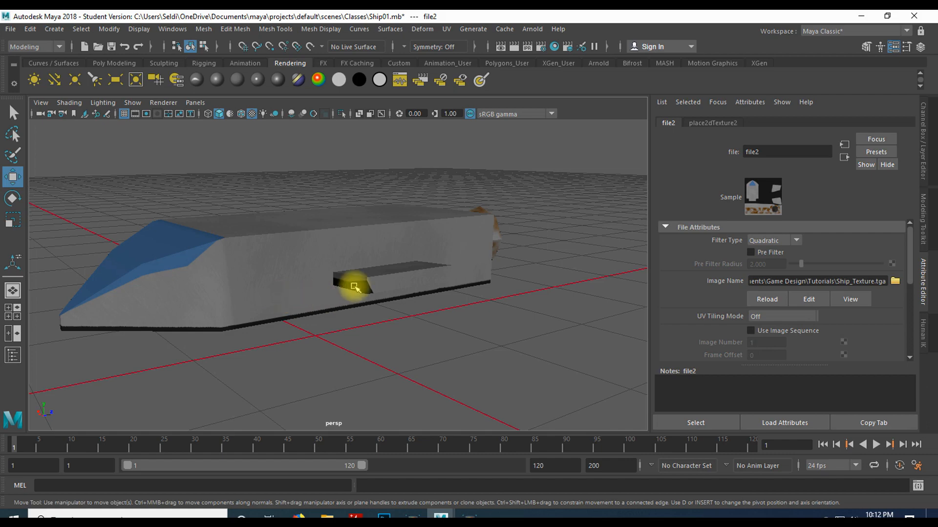
left_click_drag(398, 274, 241, 276, "alt")
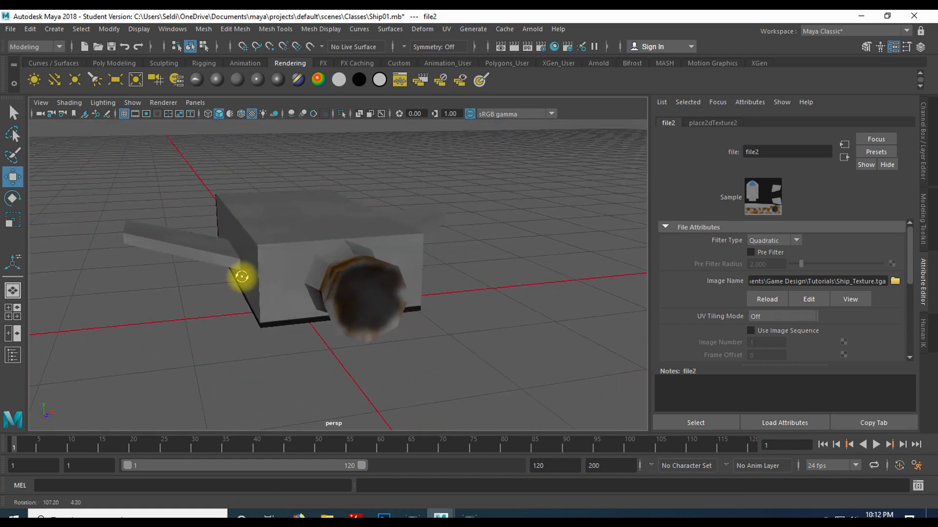
left_click_drag(379, 297, 278, 303, "alt")
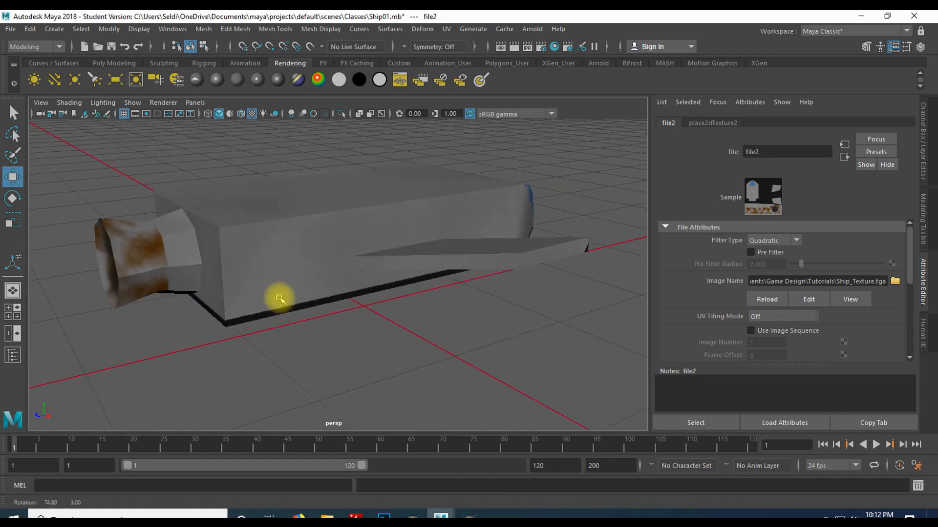
right_click_drag(153, 272, 122, 272, "alt")
left_click_drag(123, 272, 483, 274, "alt")
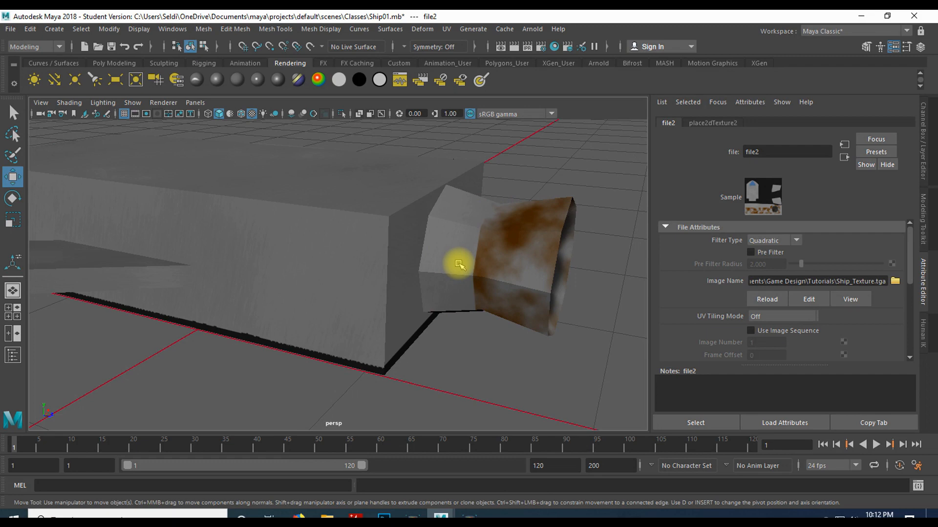
left_click_drag(459, 264, 293, 283, "alt")
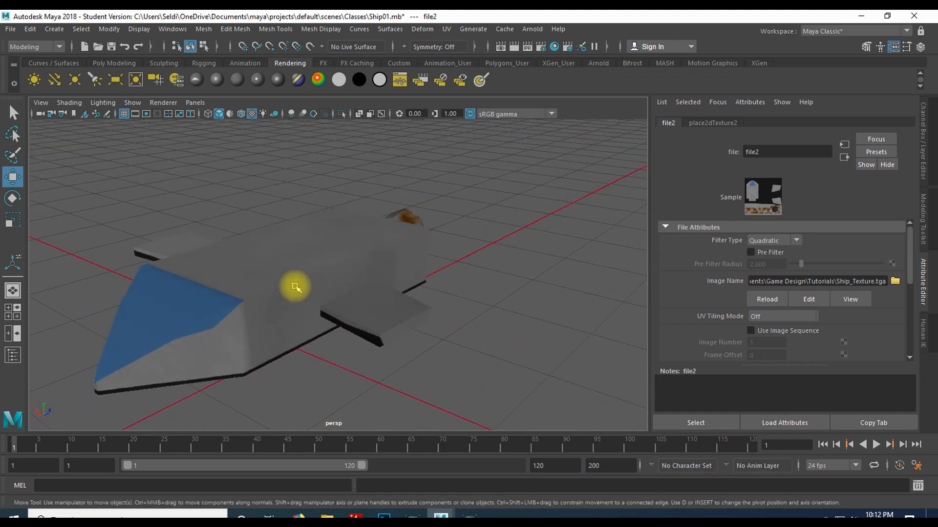